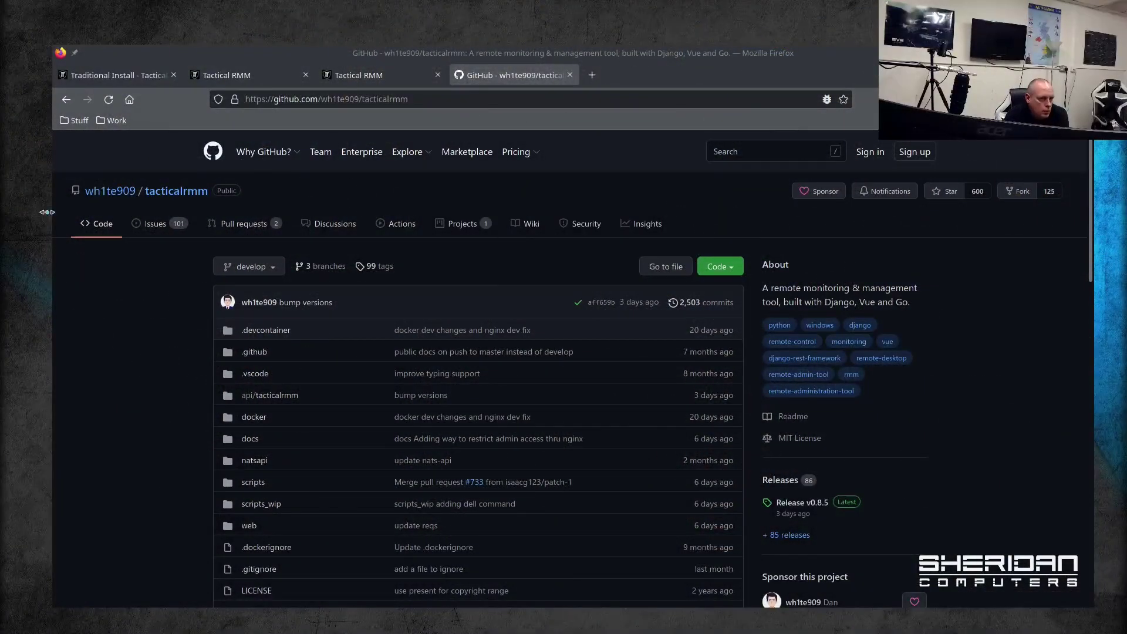
Step: Scroll through the Tactical RMM GitHub README and bring up the context menu of its documentation link
mouse_move(407, 152)
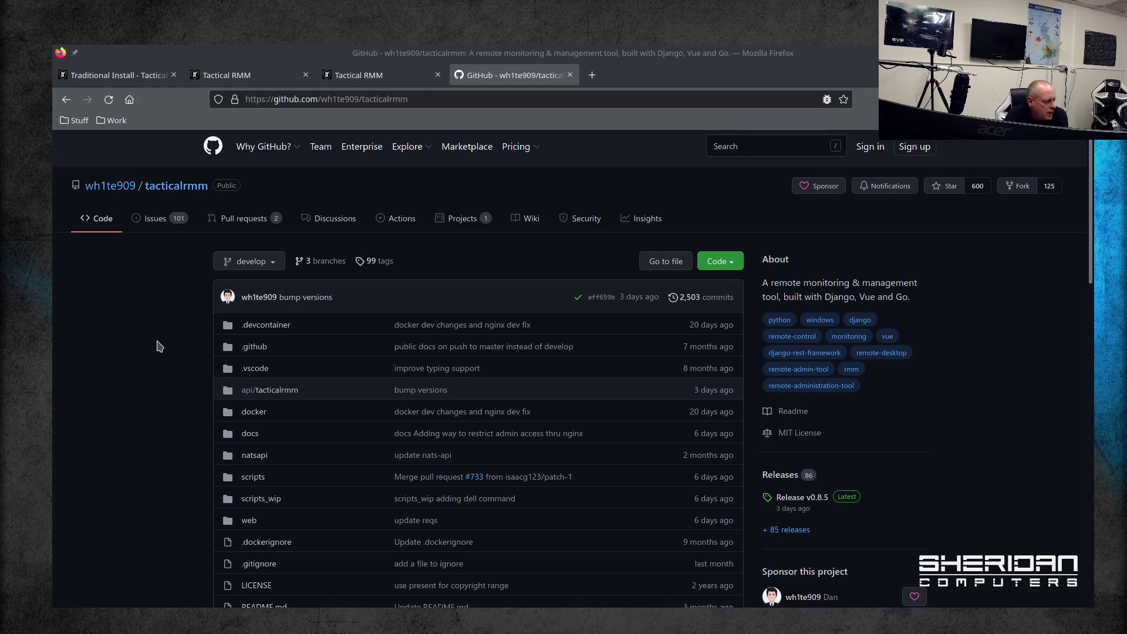
scroll(147, 335, "down", 12)
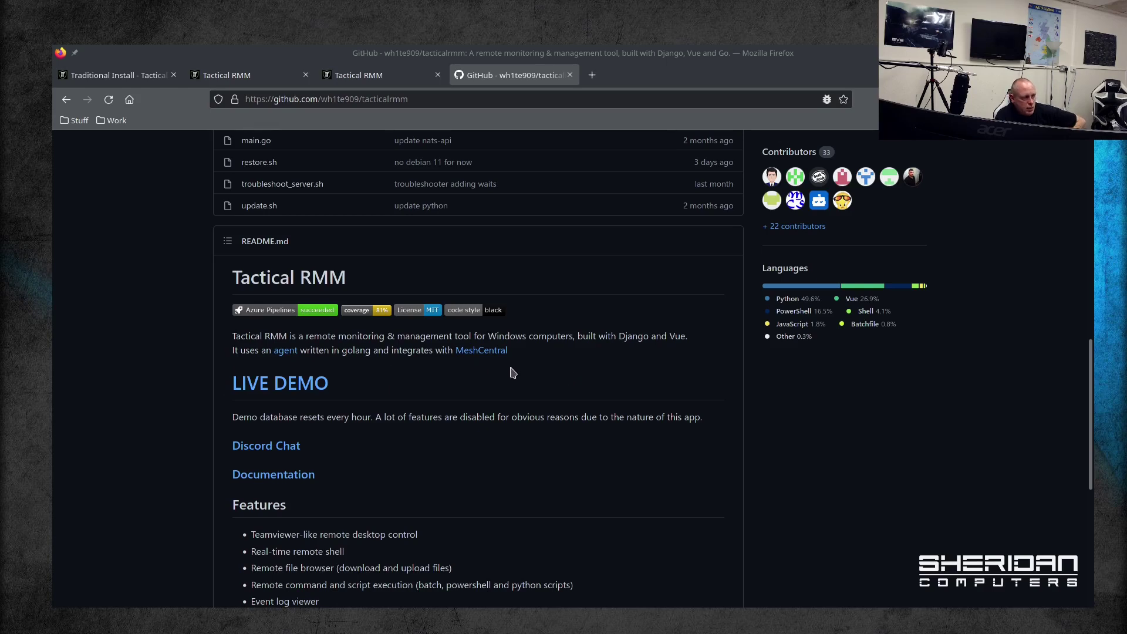
scroll(513, 374, "down", 2)
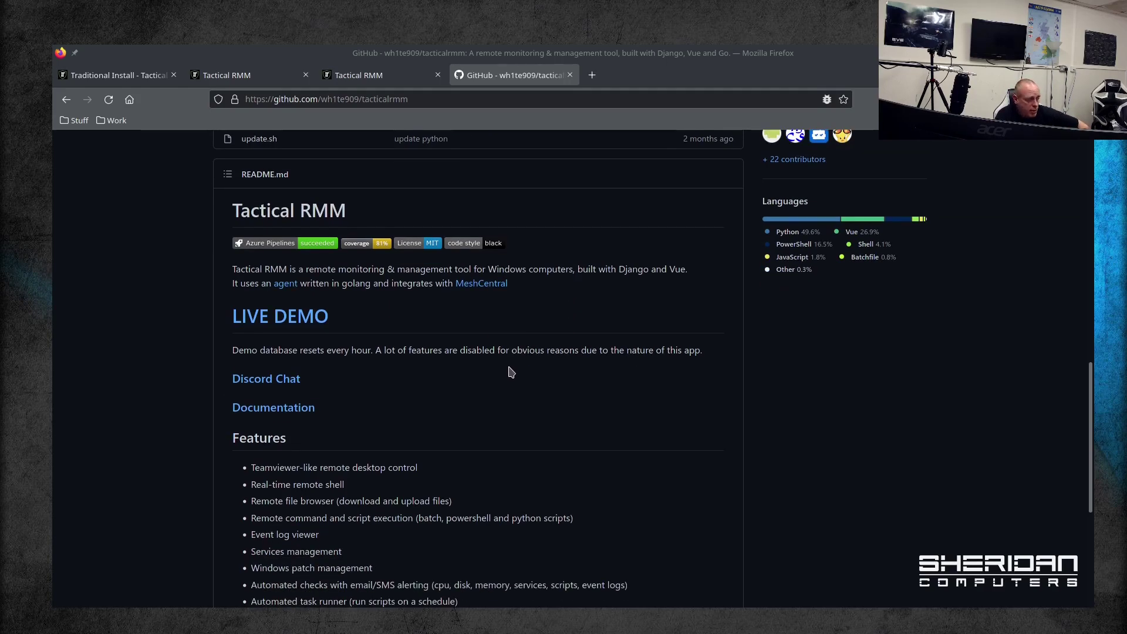
scroll(505, 376, "down", 7)
scroll(452, 366, "up", 1)
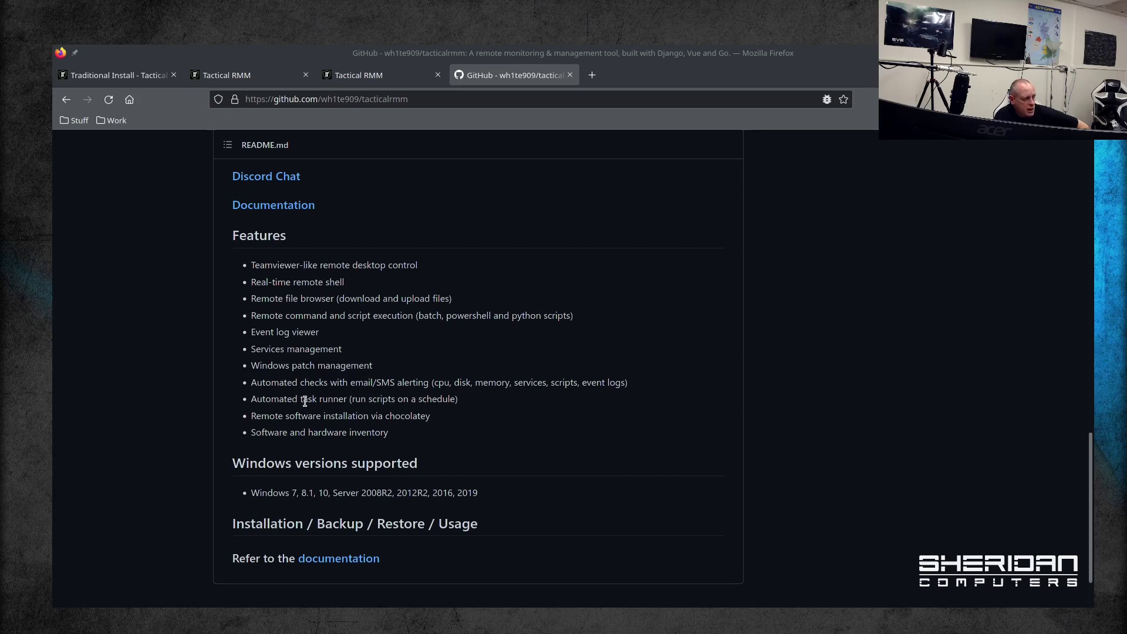
scroll(428, 445, "down", 2)
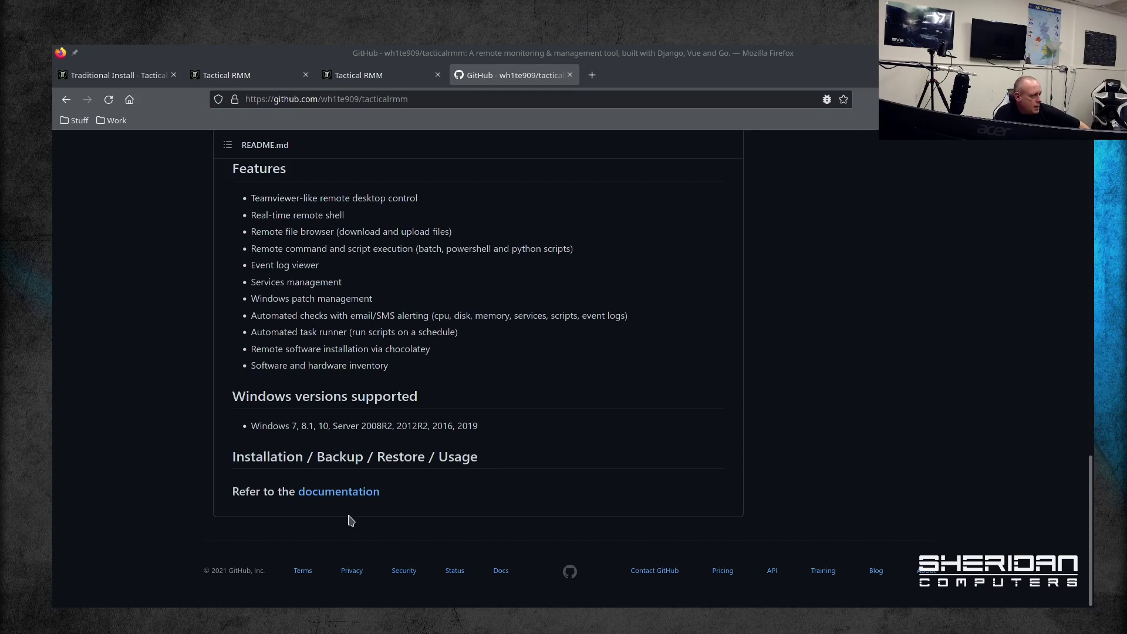
right_click(357, 499)
Step: Open the Tactical RMM docs in a new tab, glance at them, then scroll back through the README
left_click(414, 265)
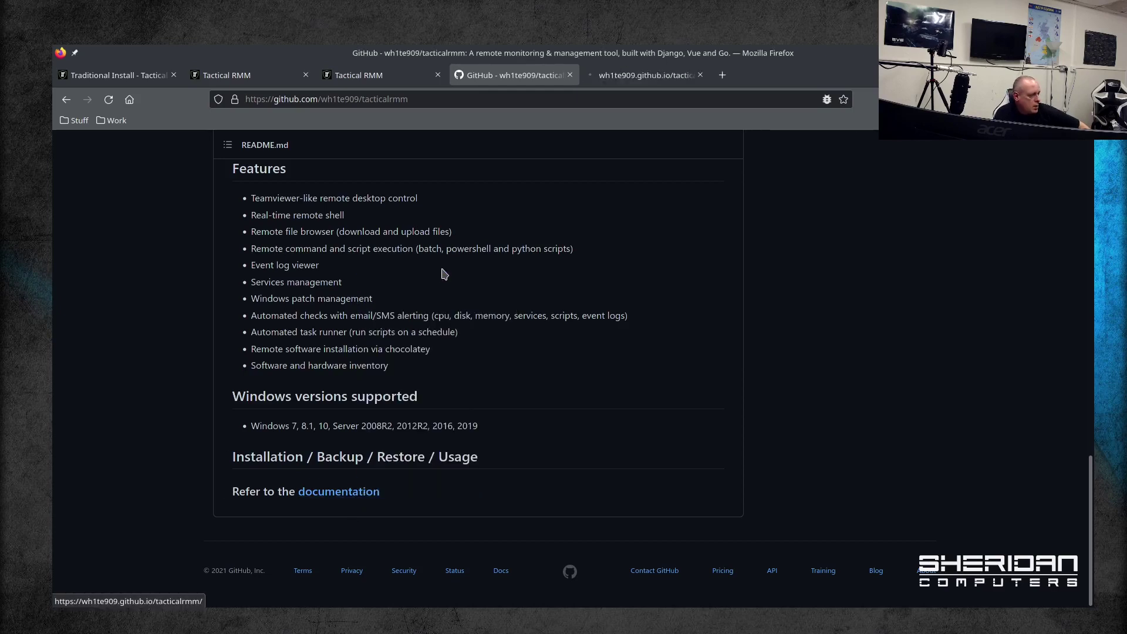
left_click(637, 75)
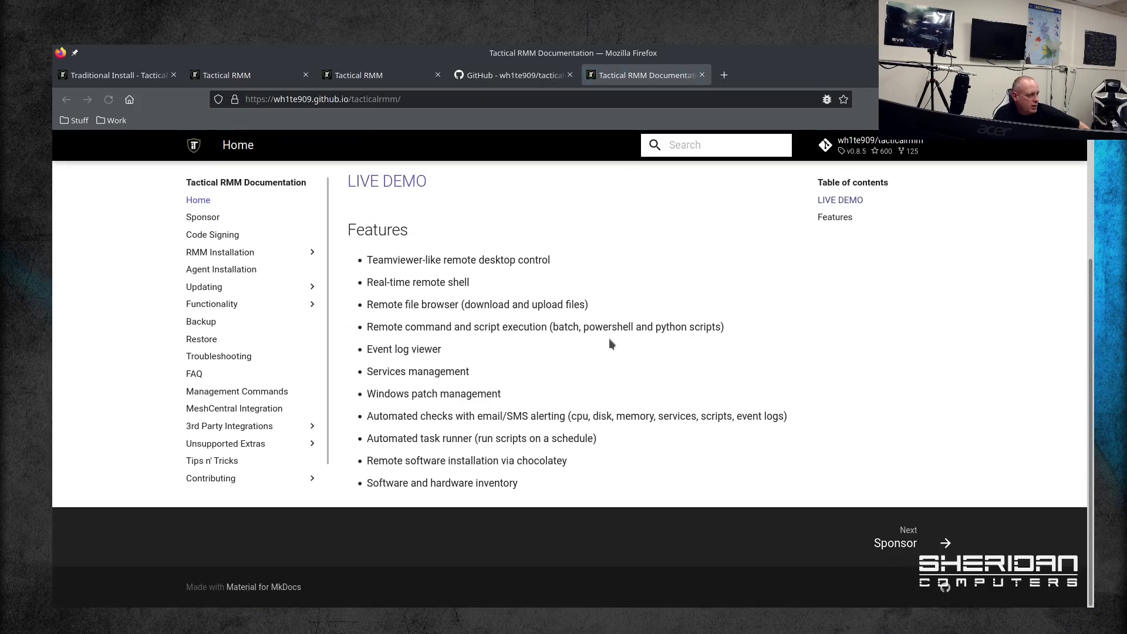
left_click(517, 75)
scroll(537, 405, "up", 7)
scroll(537, 380, "down", 5)
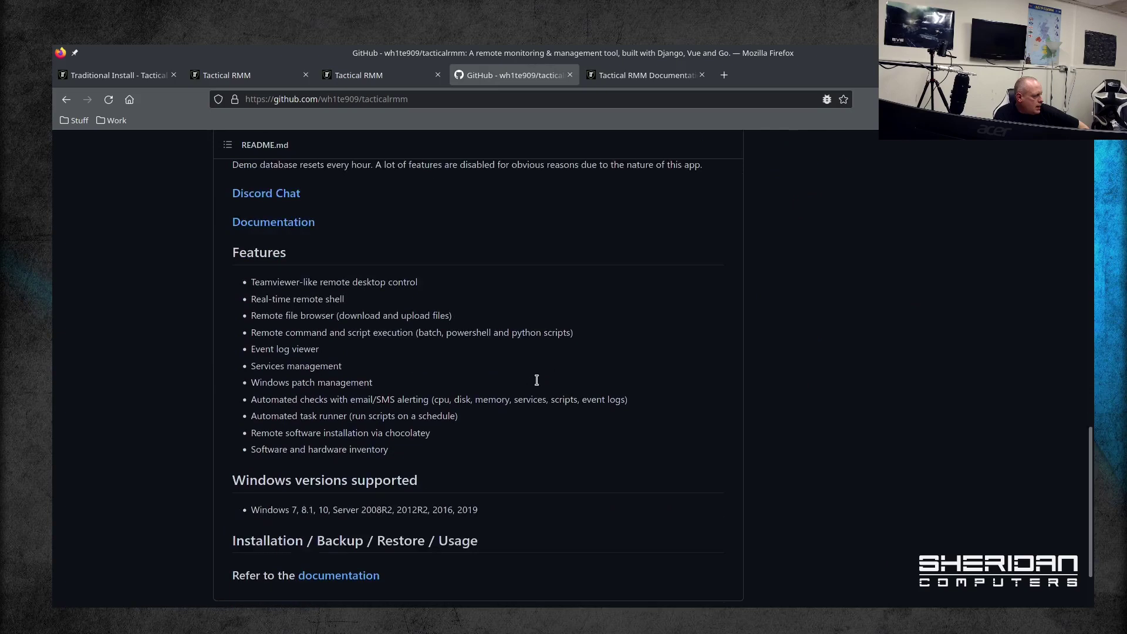
scroll(537, 380, "down", 1)
scroll(537, 380, "up", 2)
scroll(517, 361, "down", 3)
scroll(499, 340, "up", 6)
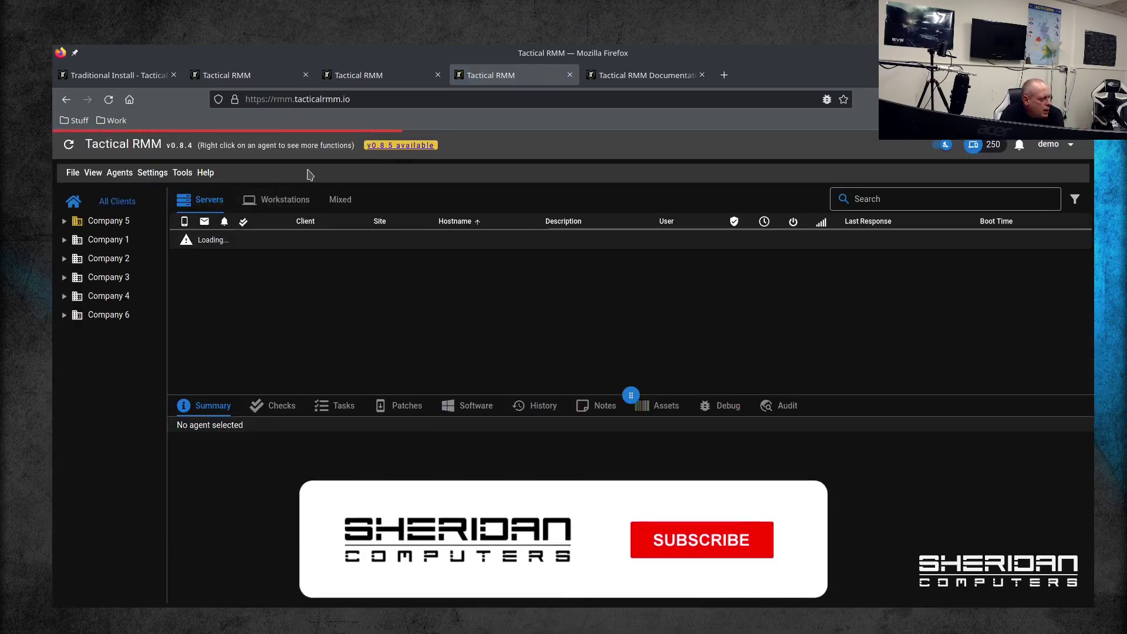
Step: Filter agents to Company 5's NY Office 5, then select LAPTOP-PLRHRTE and bring up its actions menu
left_click(65, 222)
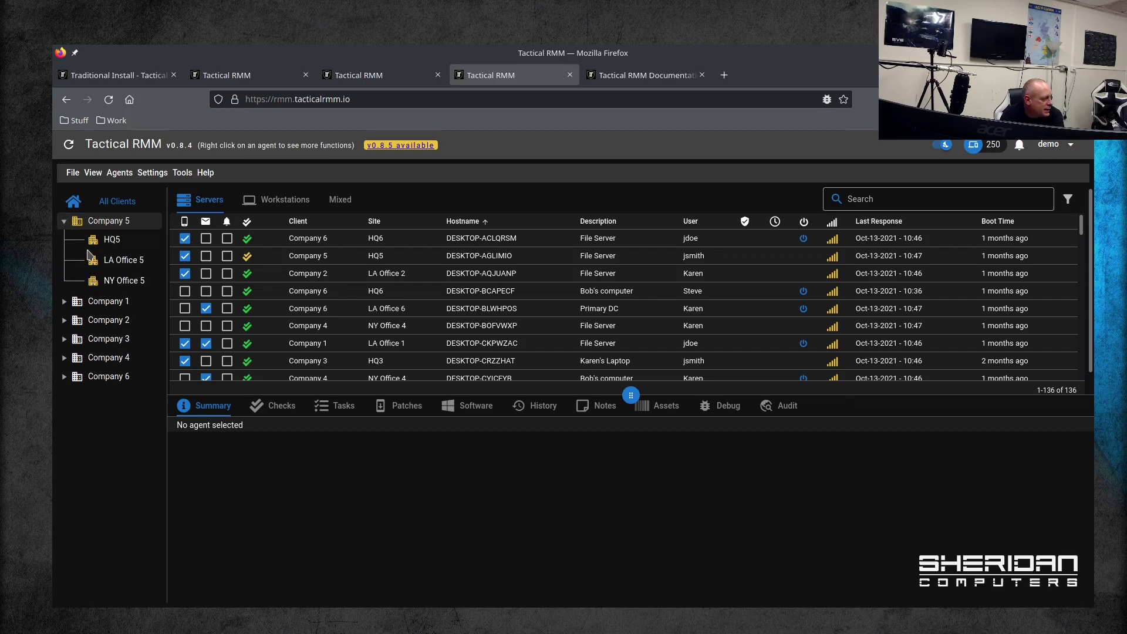
left_click(117, 280)
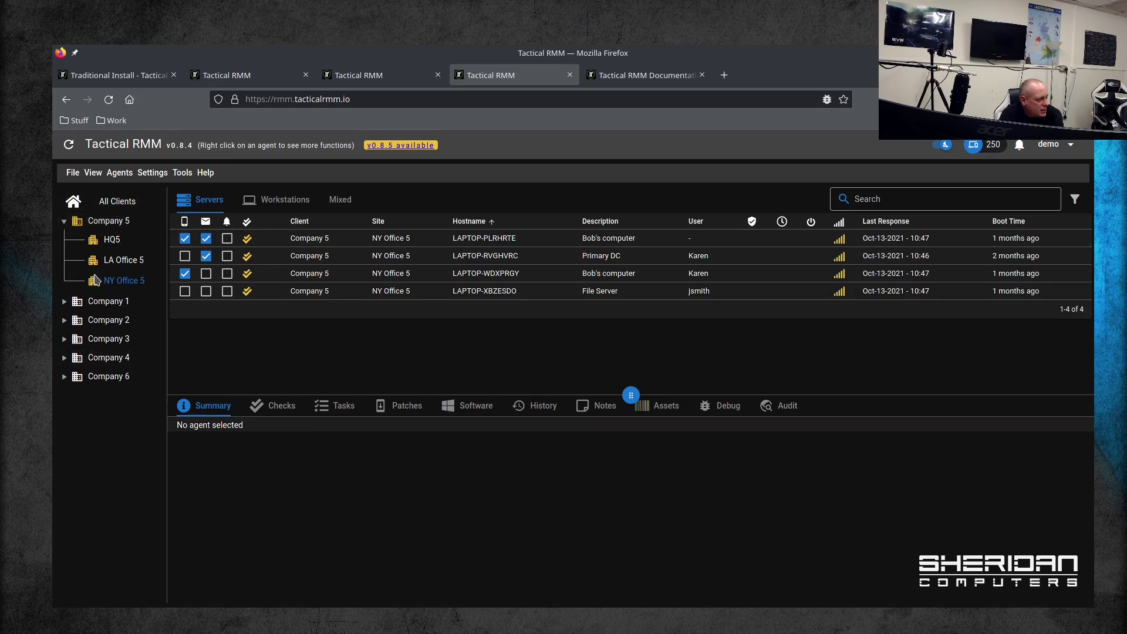
left_click(64, 357)
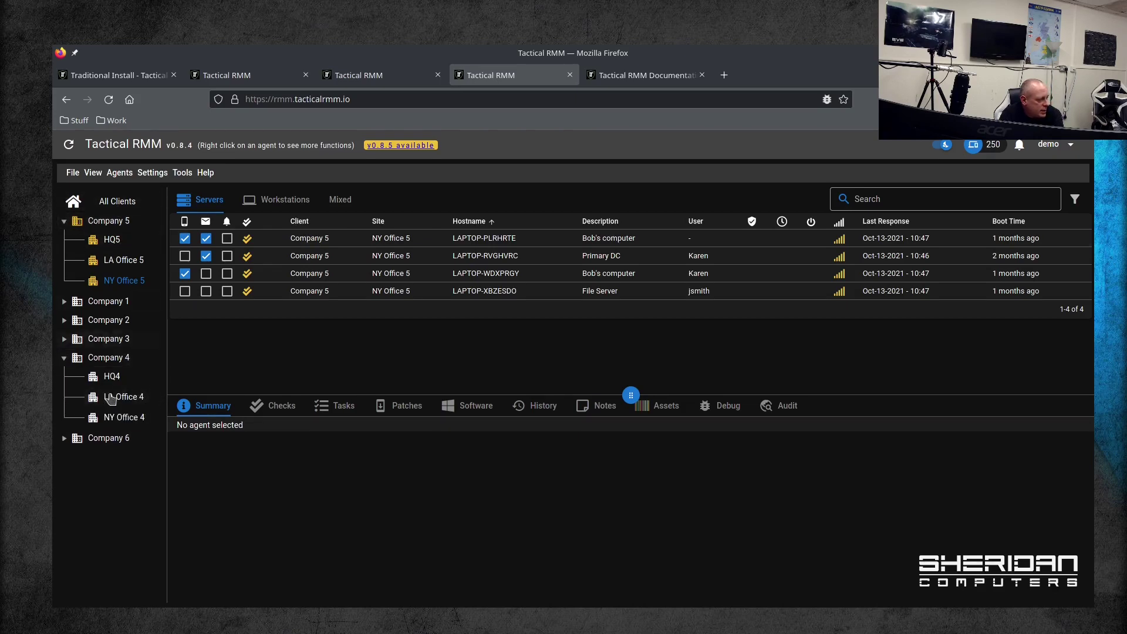
left_click(367, 242)
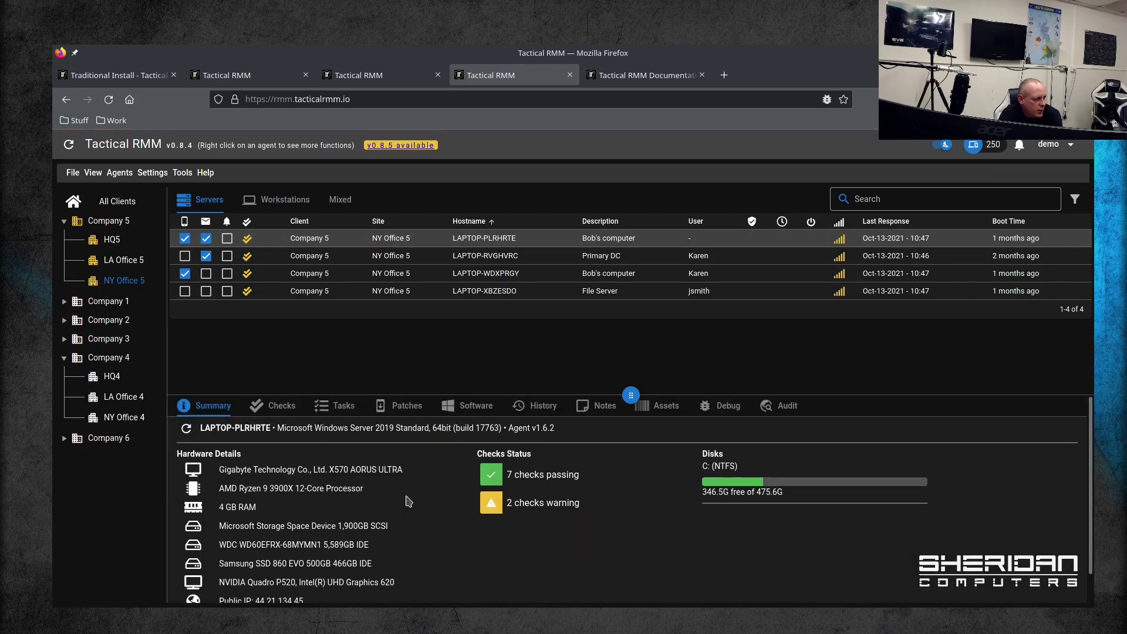
right_click(330, 239)
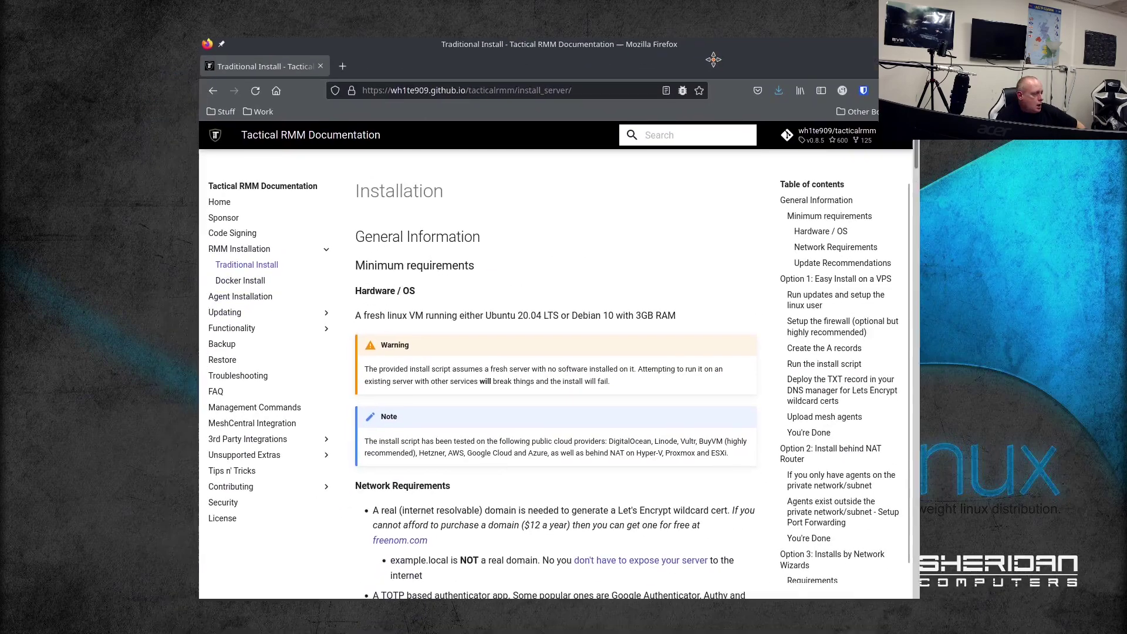
Step: Rearrange windows so the Debian VM's root console sits over the Traditional Install docs
left_click_drag(652, 31, 645, 31)
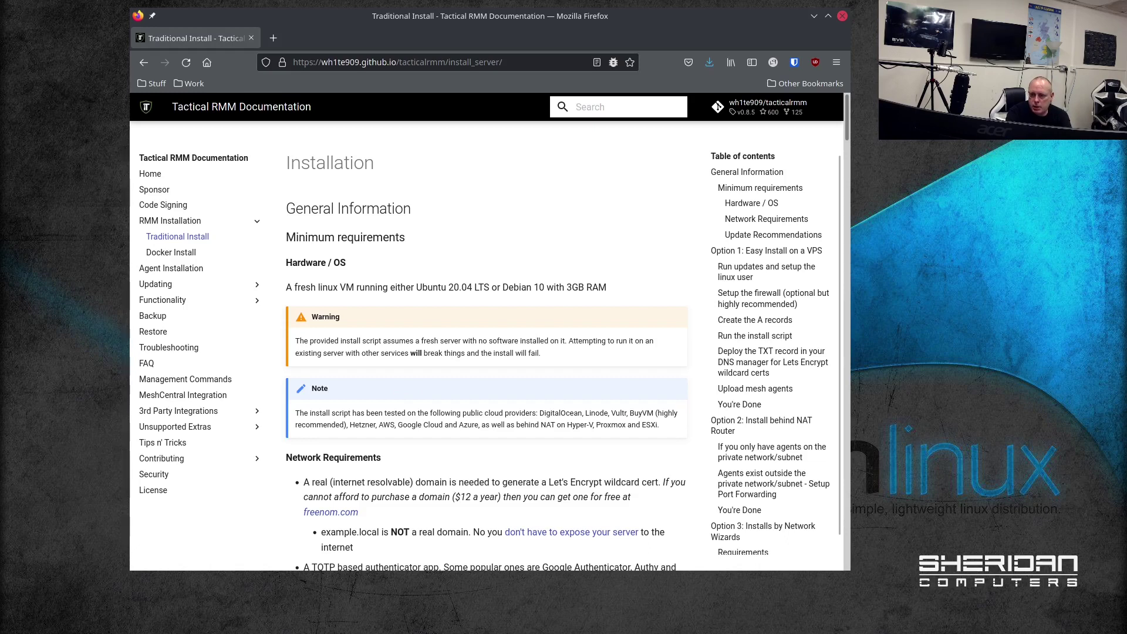
left_click_drag(1126, 26, 718, 40)
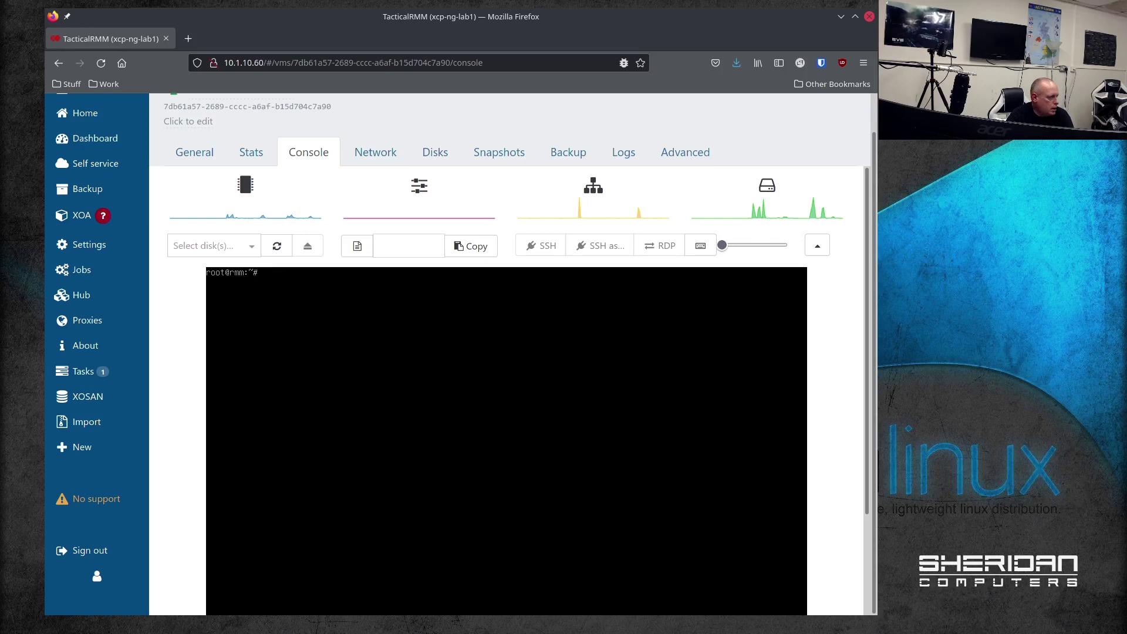
Step: Place the install docs beside the VM console and run apt update
key("alt+Tab")
scroll(535, 356, "down", 5)
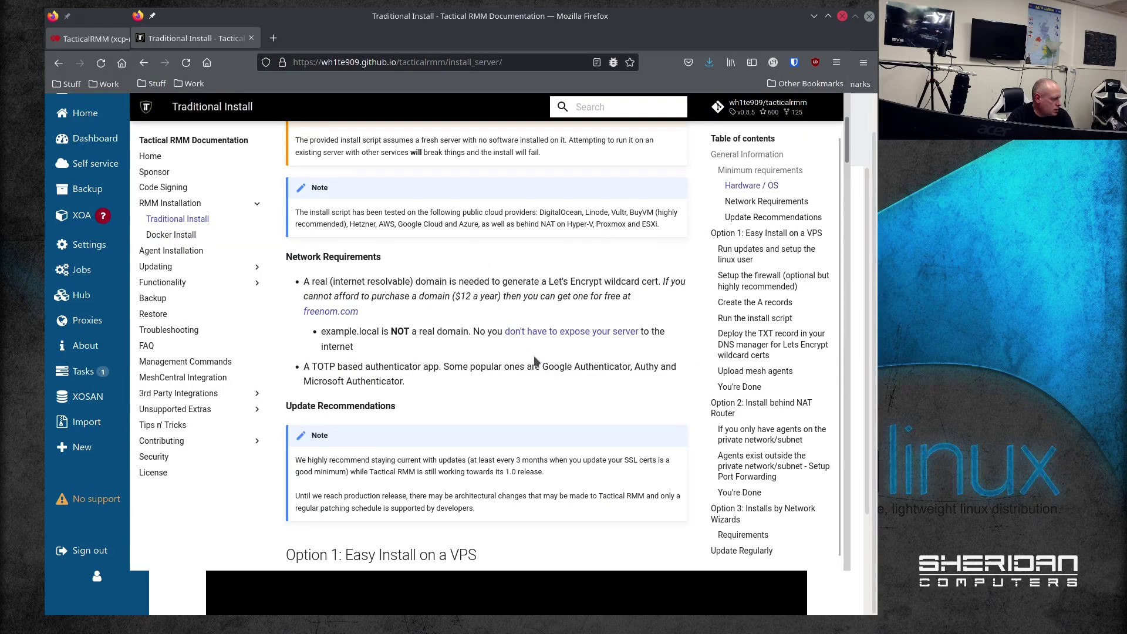
scroll(499, 383, "down", 2)
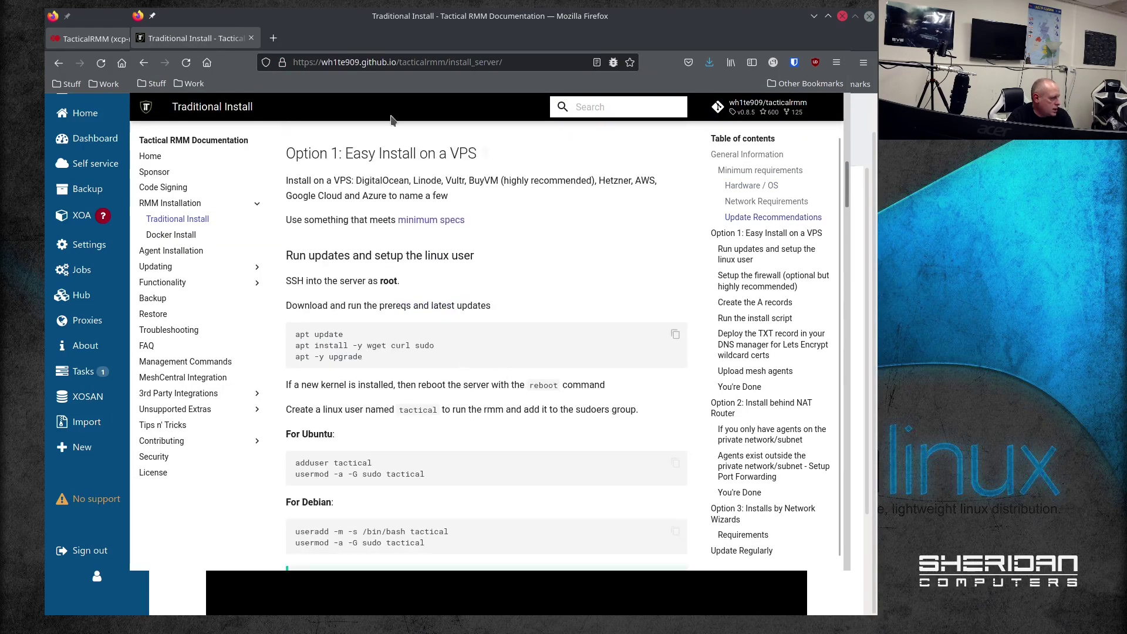
left_click_drag(410, 38, 562, 40)
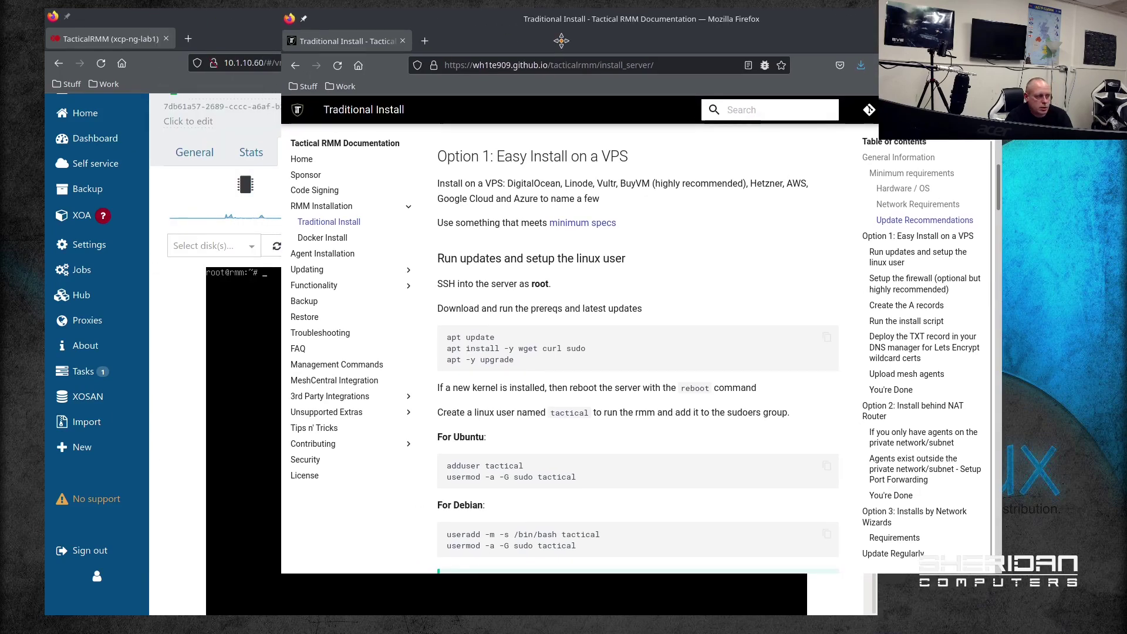
key("alt+Tab")
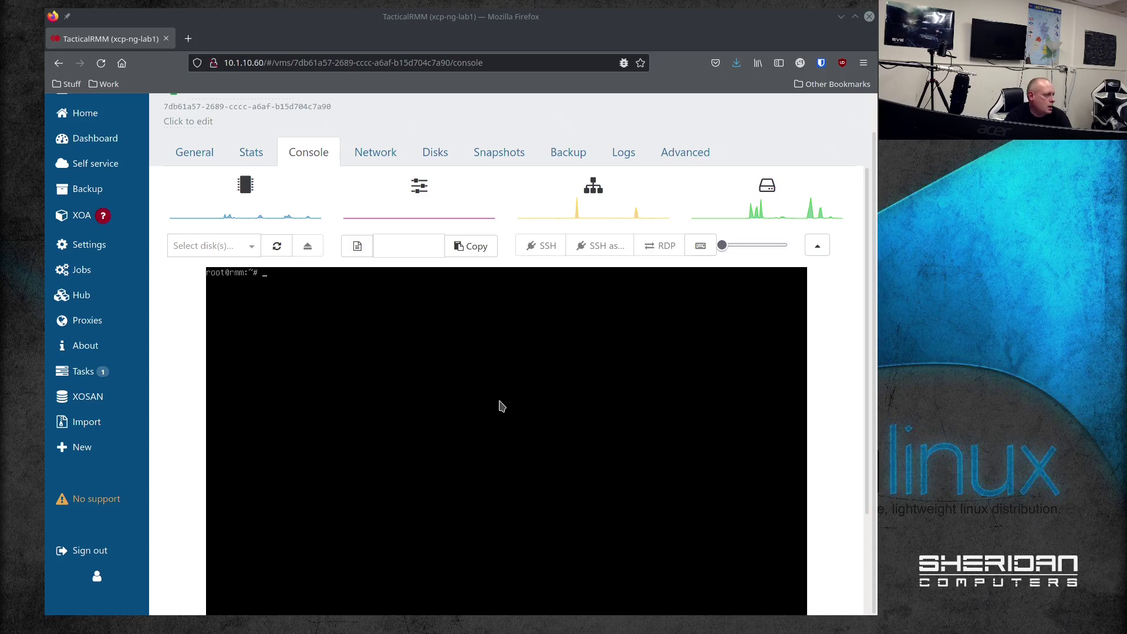
left_click(506, 400)
type("apt update")
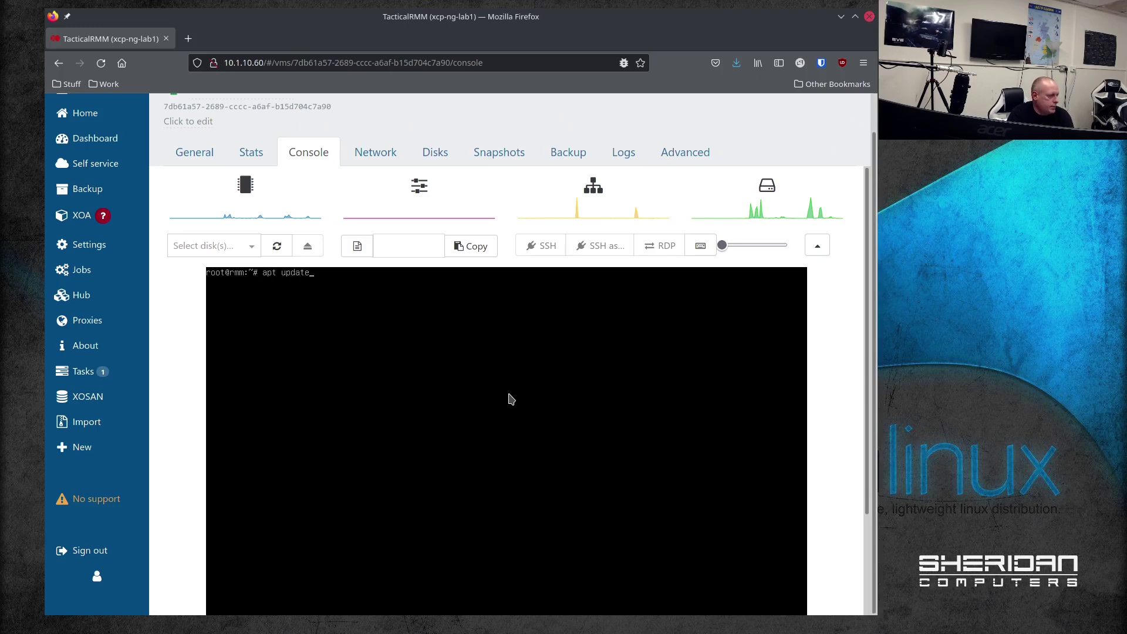
key("Return")
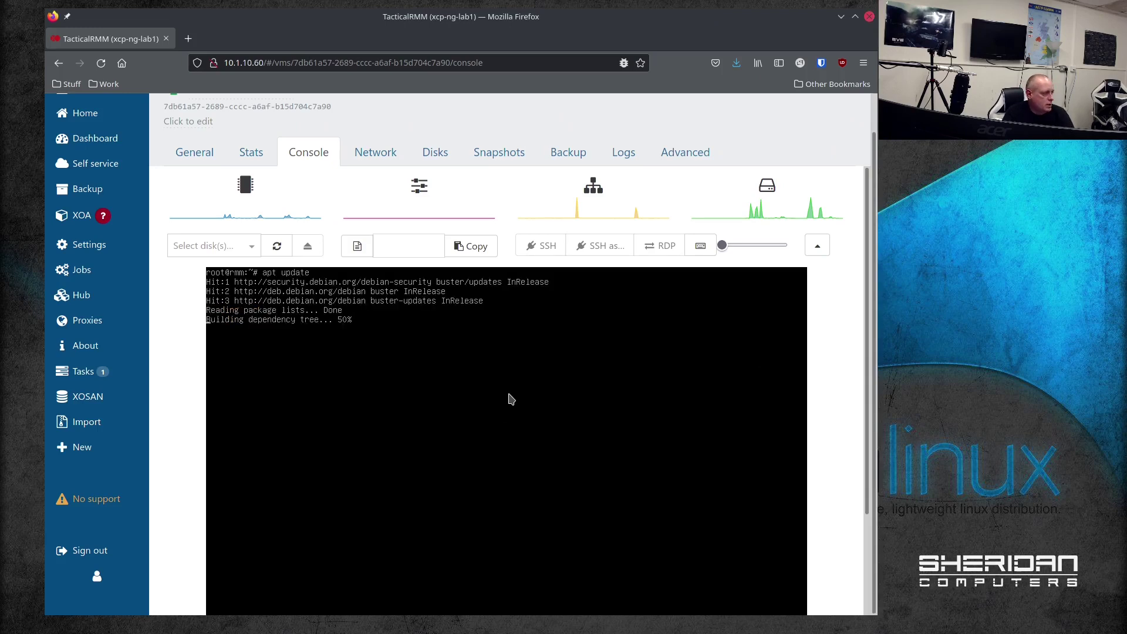
Step: Install wget, curl and sudo, then upgrade all packages with apt -y upgrade
type("apt ")
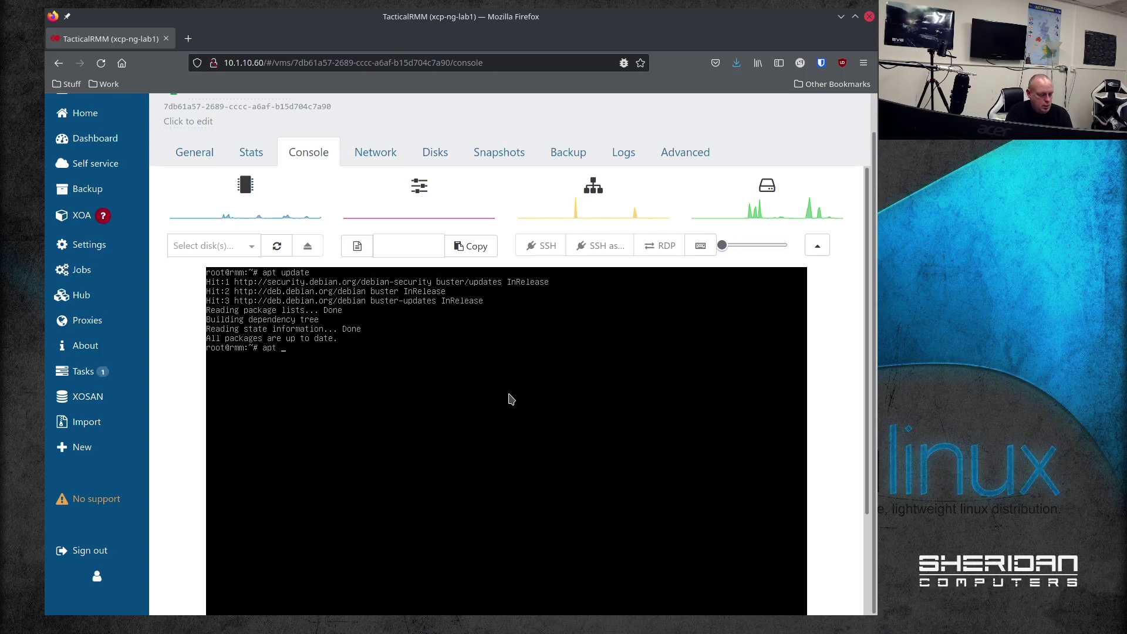
type("install -y wget curl sudo")
key("Return")
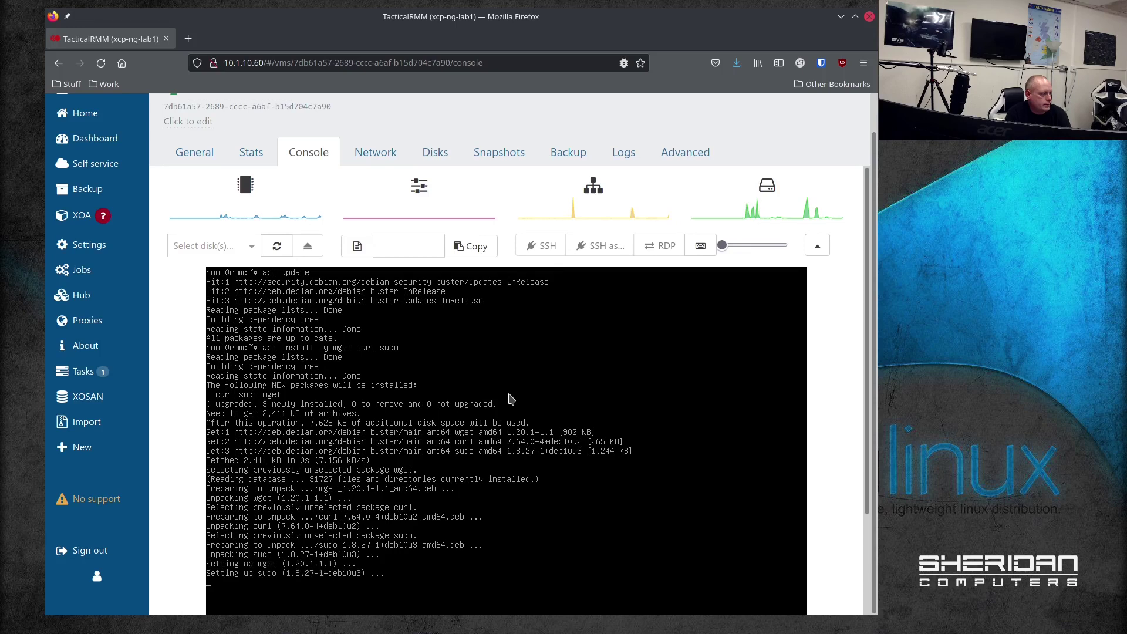
scroll(832, 511, "down", 3)
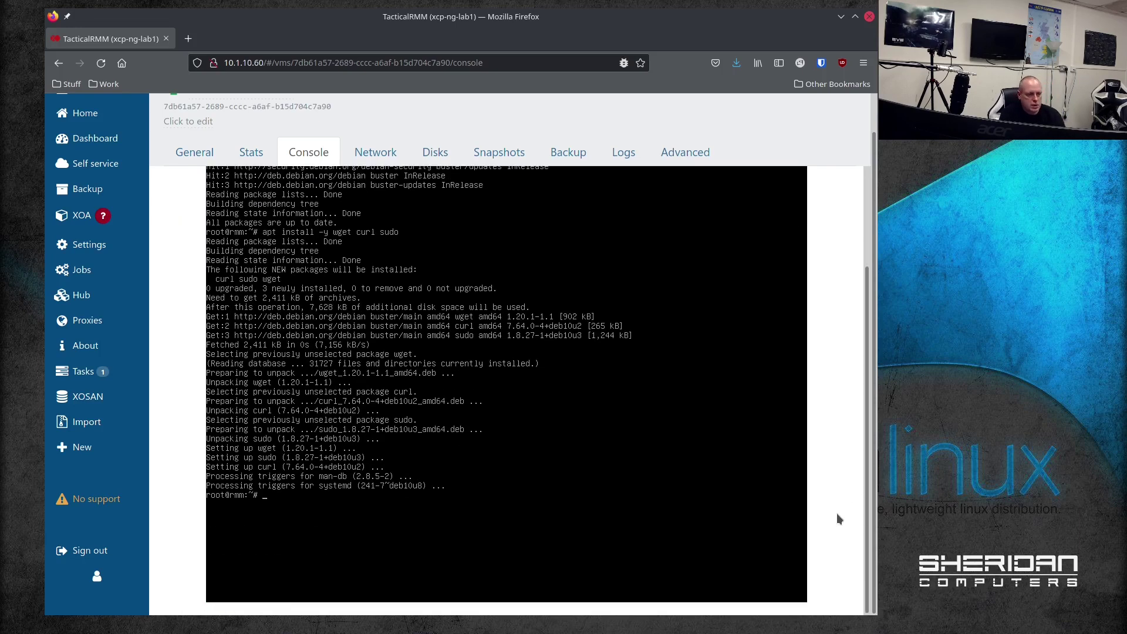
mouse_move(1126, 91)
left_mouse_down()
mouse_move(626, 91)
mouse_move(605, 80)
mouse_move(1126, 75)
left_mouse_up()
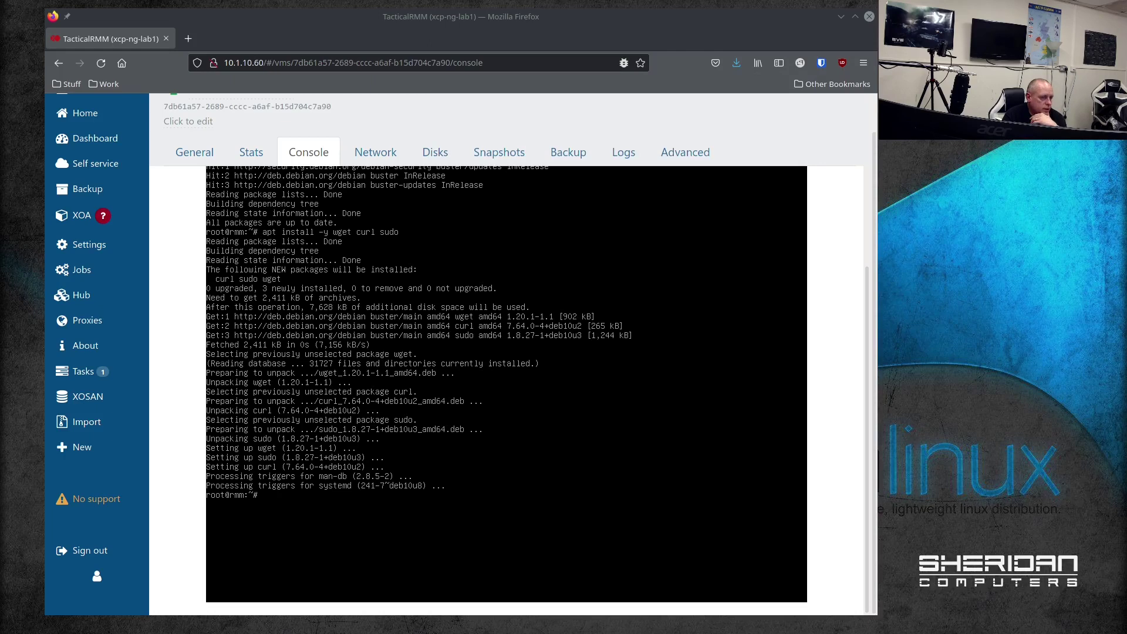
left_click(775, 428)
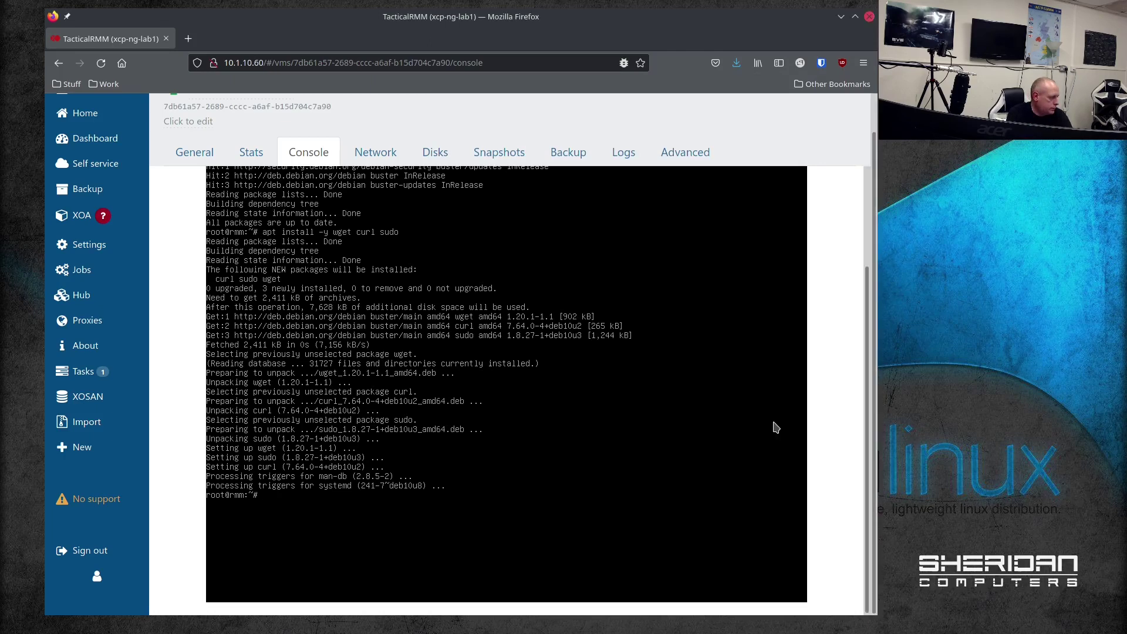
type("apt -y upgrade")
key("Return")
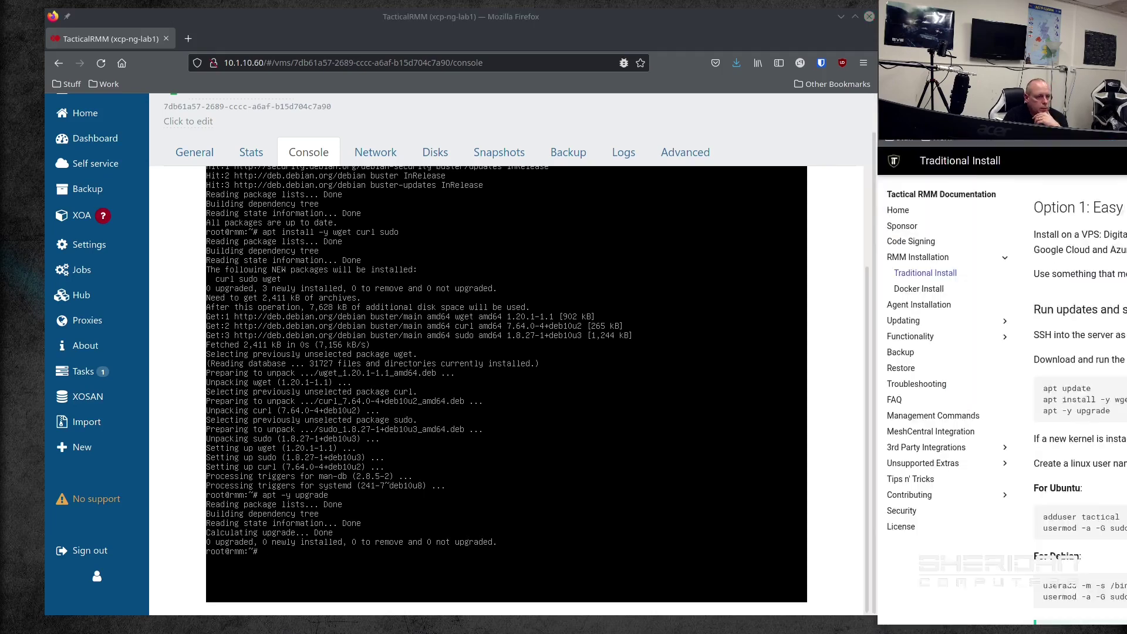
mouse_move(1126, 89)
left_mouse_down()
mouse_move(786, 90)
mouse_move(1126, 82)
left_mouse_up()
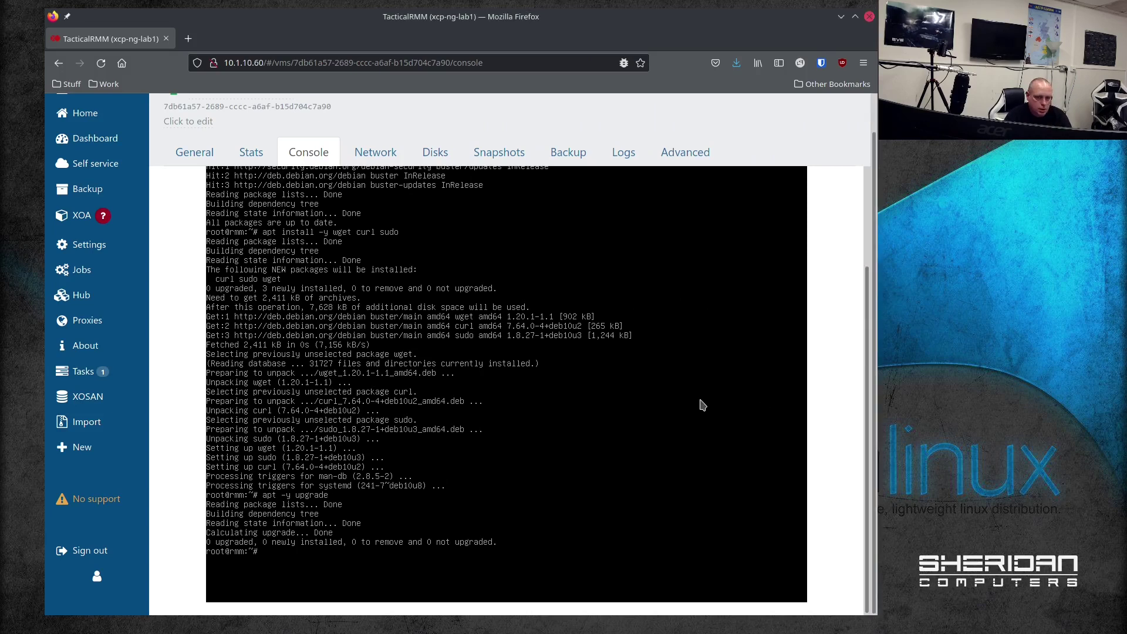
Step: Create the tactical user with a /bin/bash shell and add it to the sudo group
type("adduser")
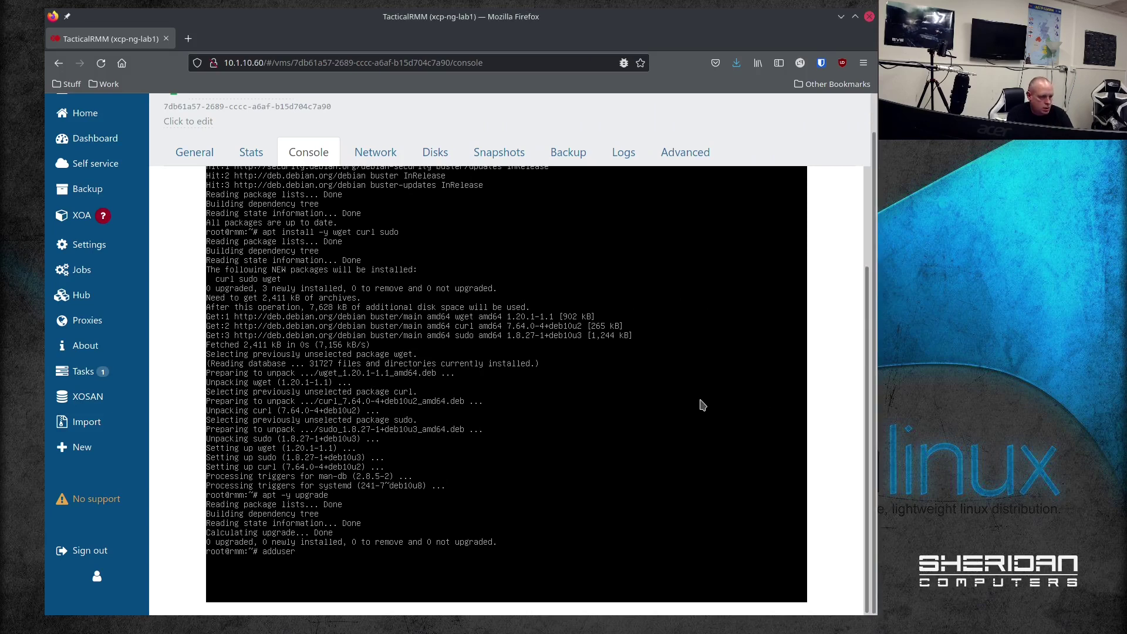
key("BackSpace")
key("BackSpace")
key("BackSpace")
key("BackSpace")
key("BackSpace")
key("BackSpace")
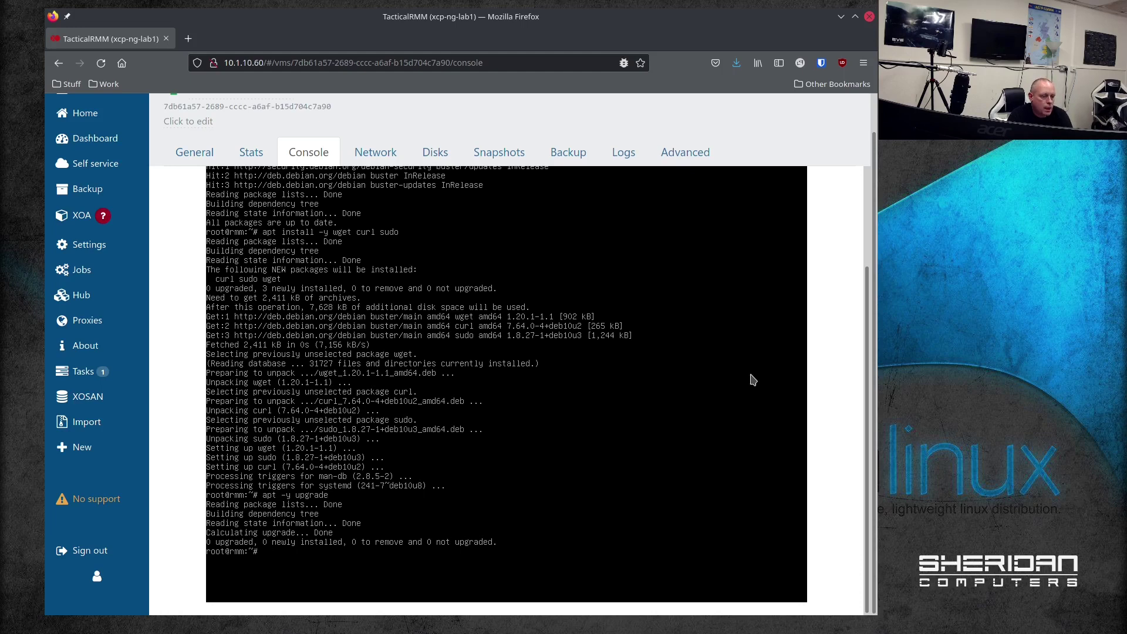
key("alt+Tab")
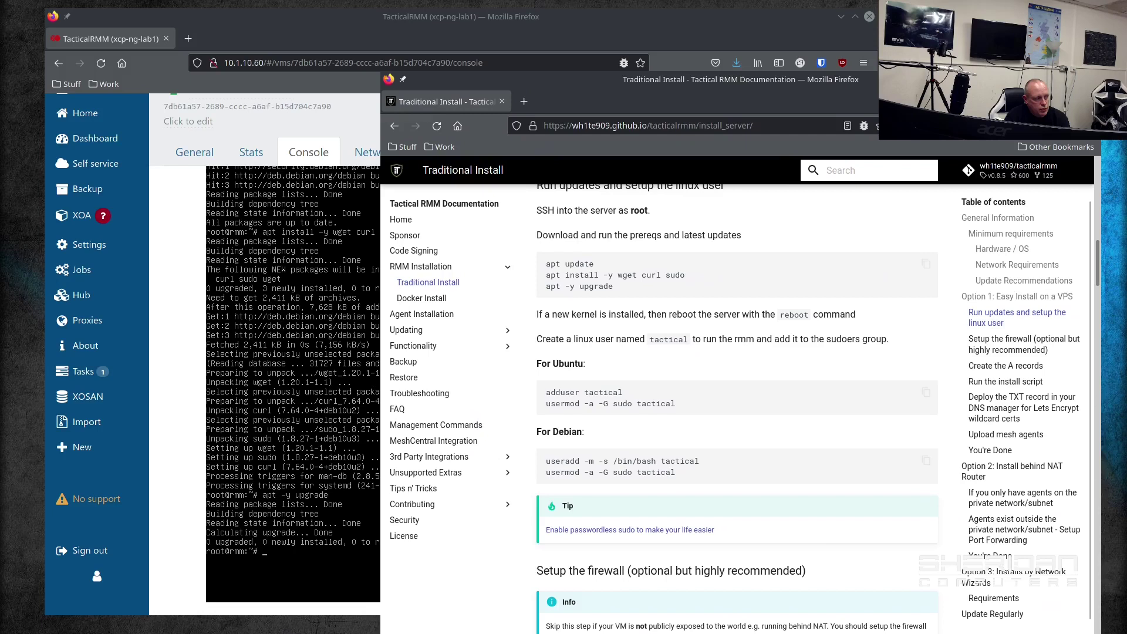
key("alt+Tab")
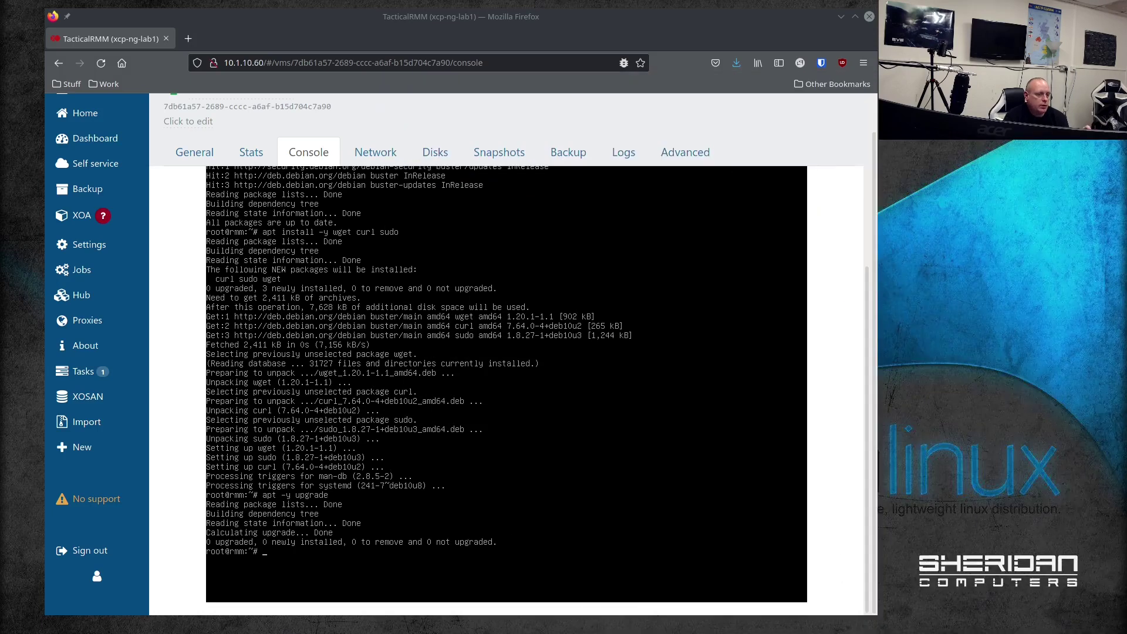
left_click(612, 409)
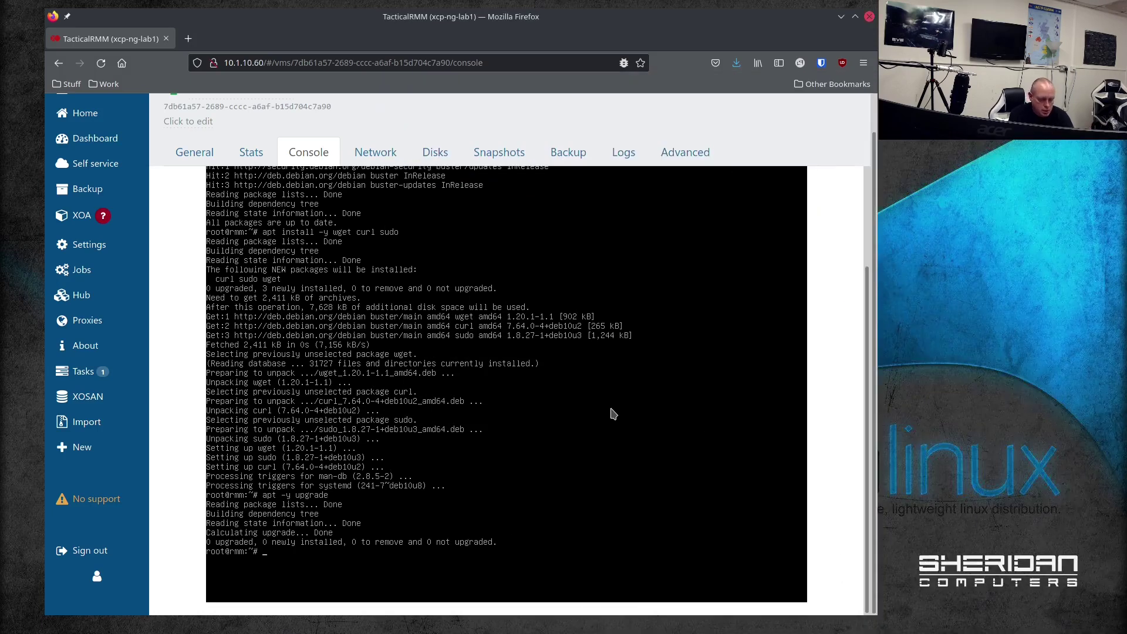
type("useradd -m")
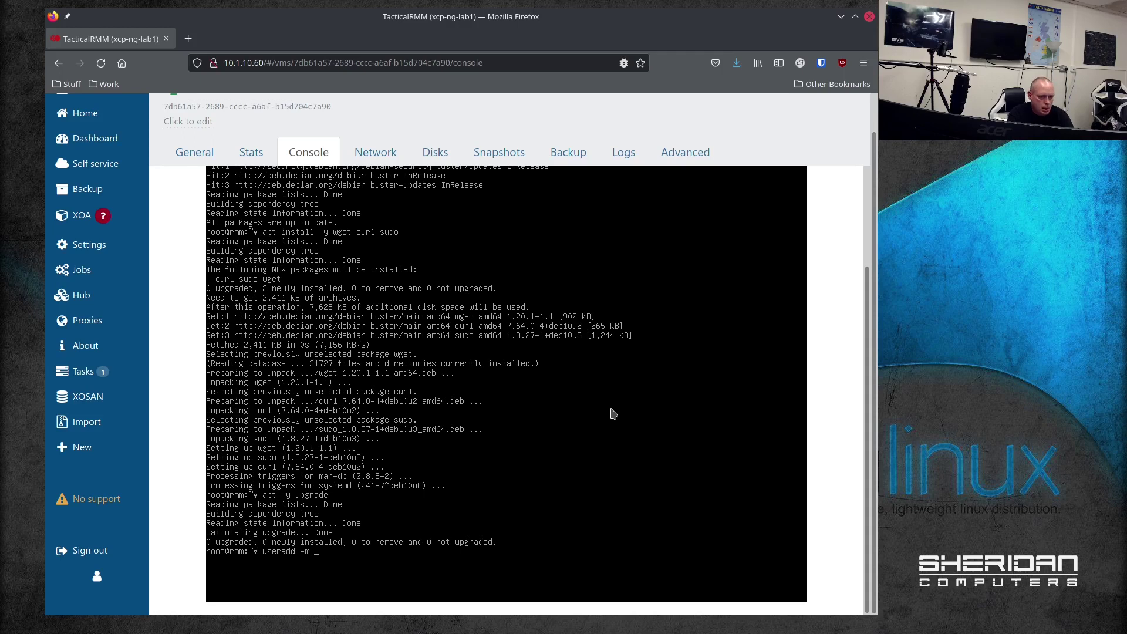
type(" -s /bin/bash tactical")
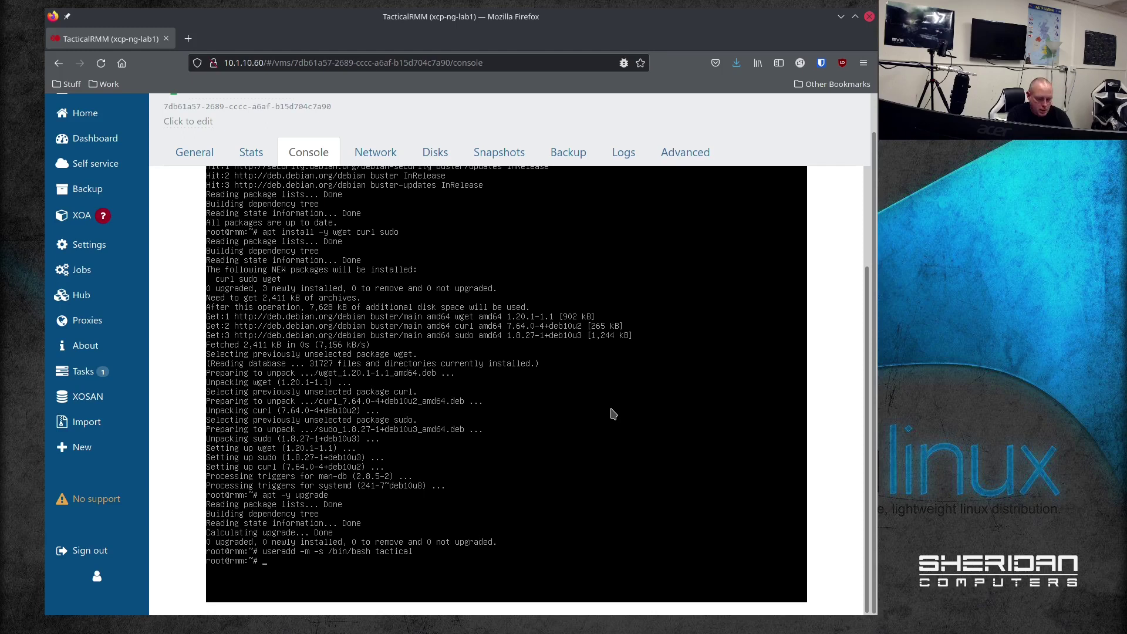
type("usermdod -a -G ")
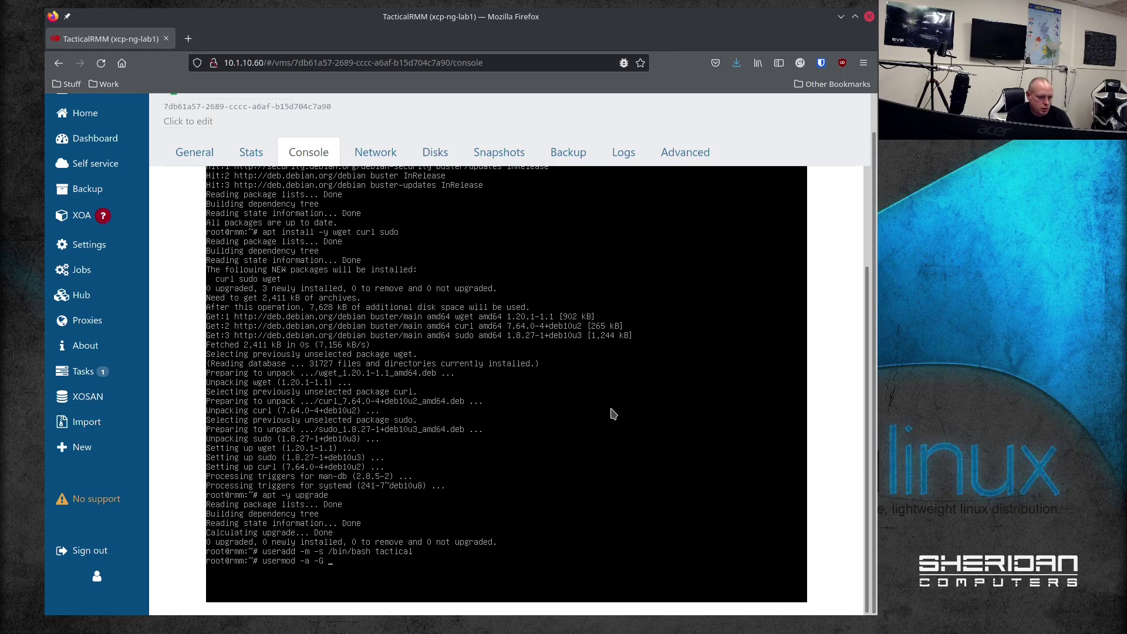
type("sudo tactical")
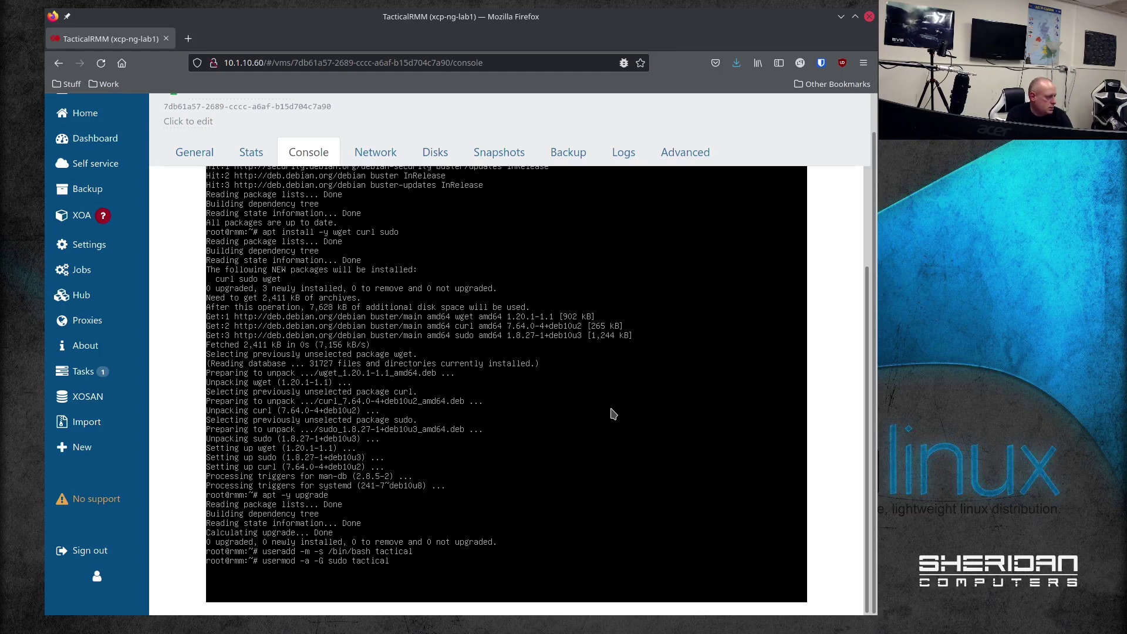
key("Return")
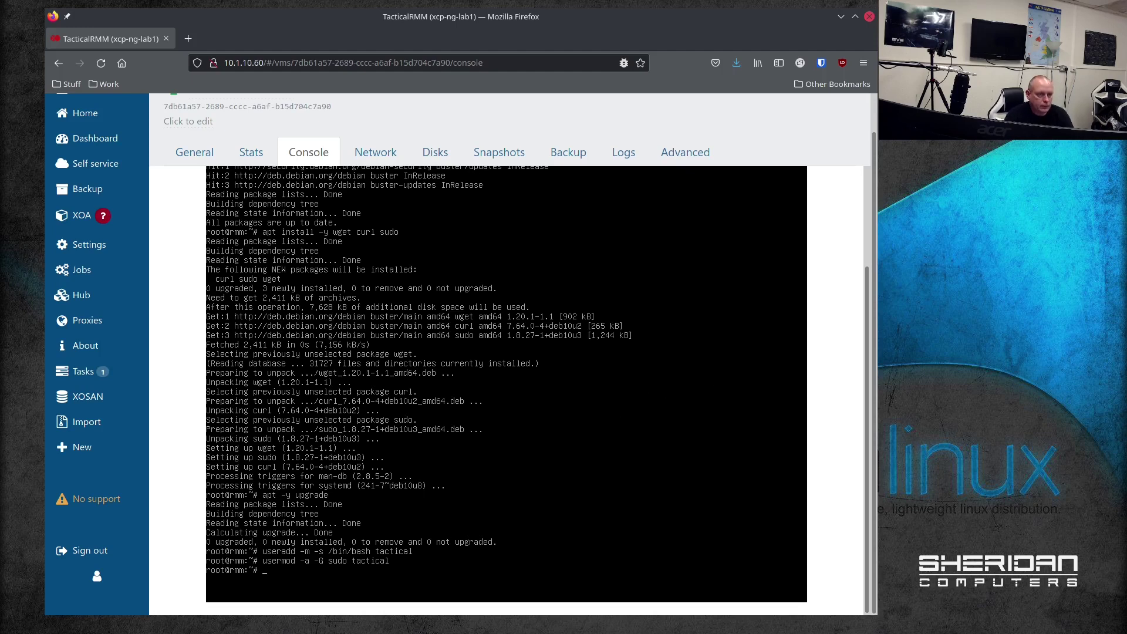
key("alt+Tab")
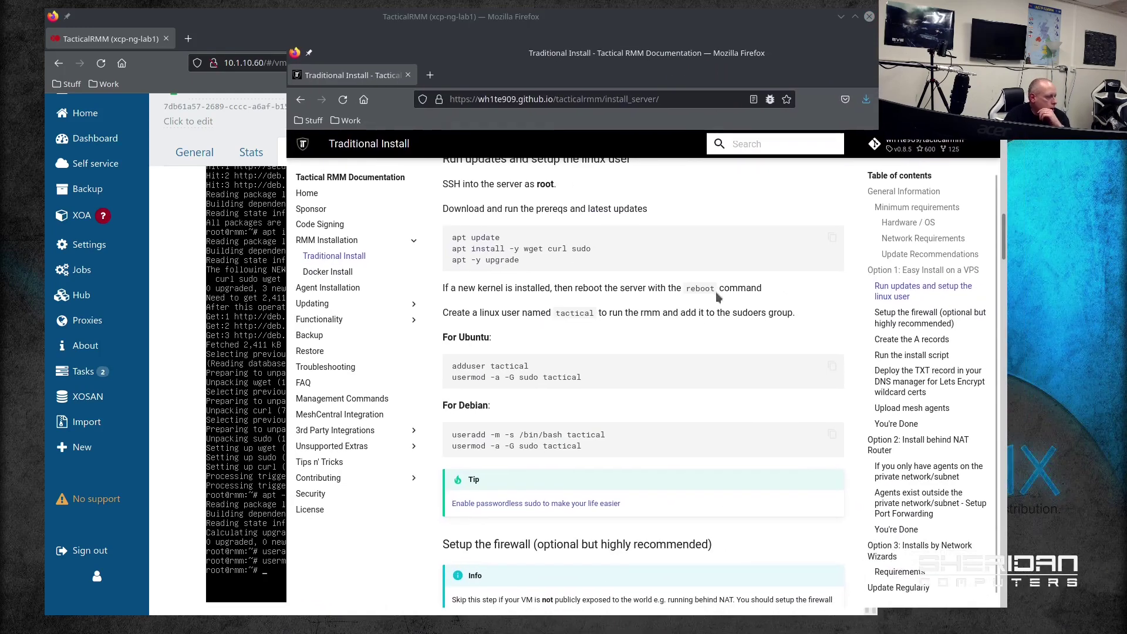
Step: Position the install guide beside the console and try 'ufw default deny incoming'
scroll(717, 292, "down", 5)
scroll(696, 377, "down", 3)
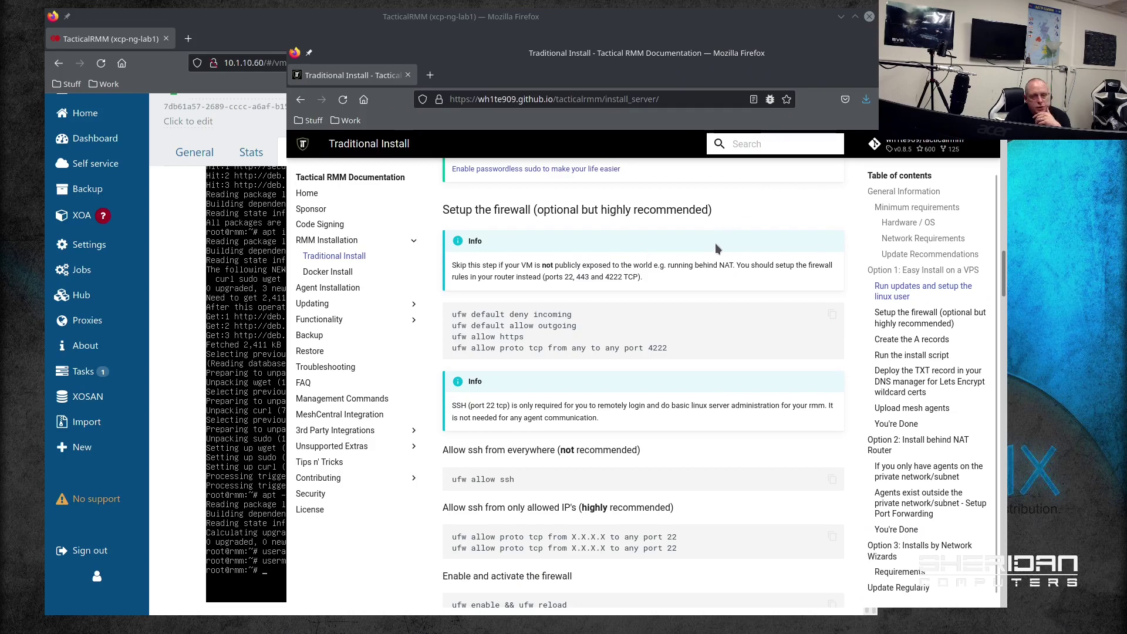
key("alt+Tab")
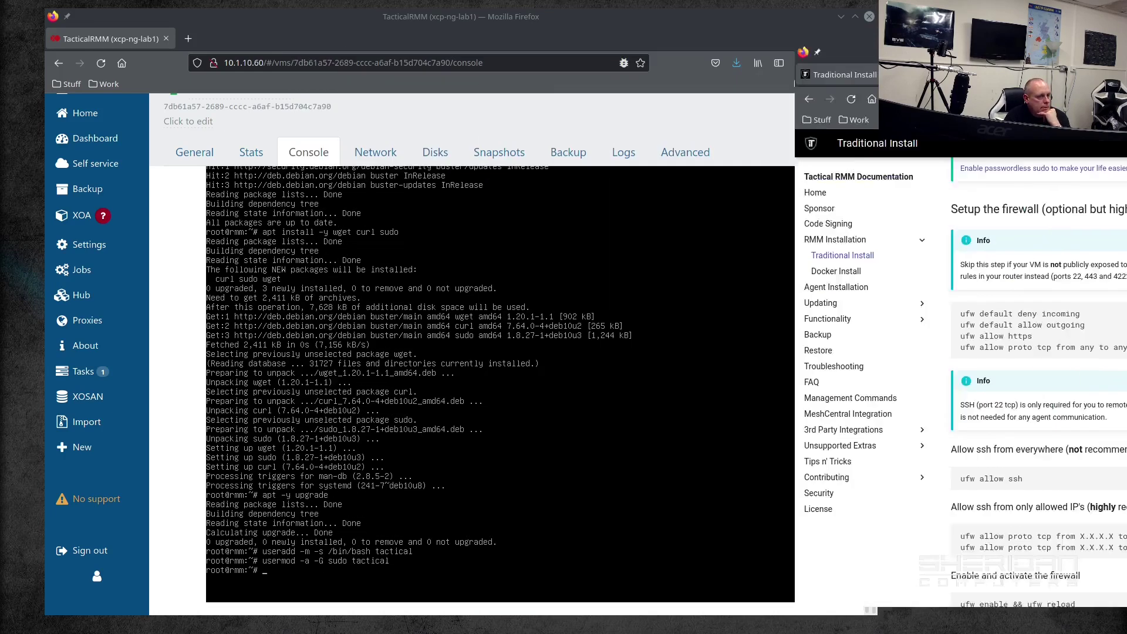
key("alt+Tab")
left_click_drag(829, 40, 647, 40)
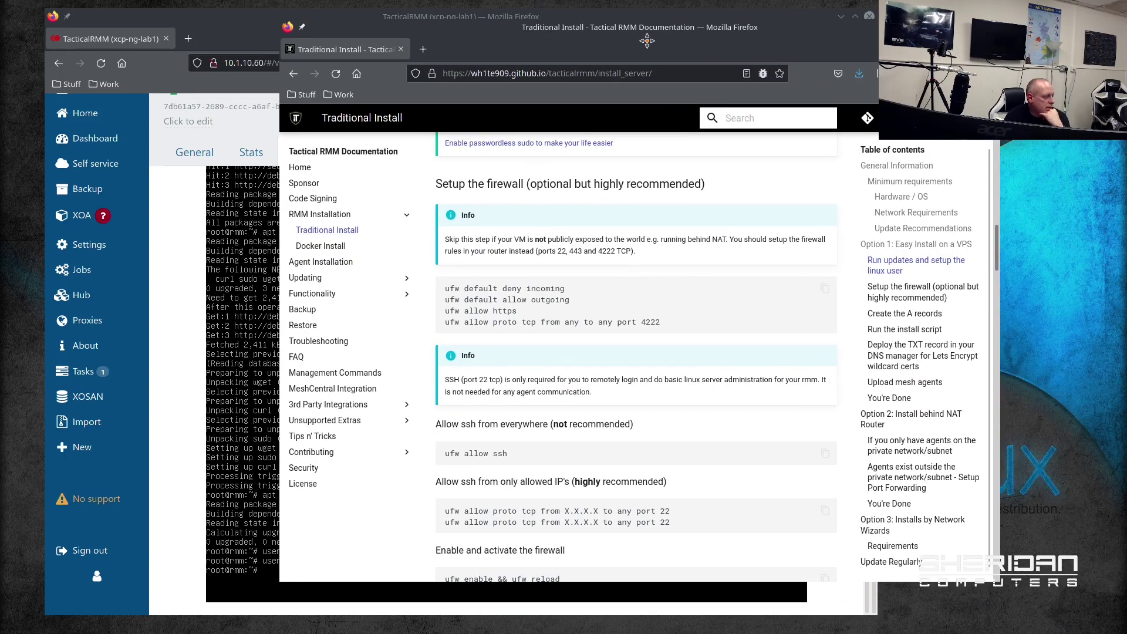
key("alt+Tab")
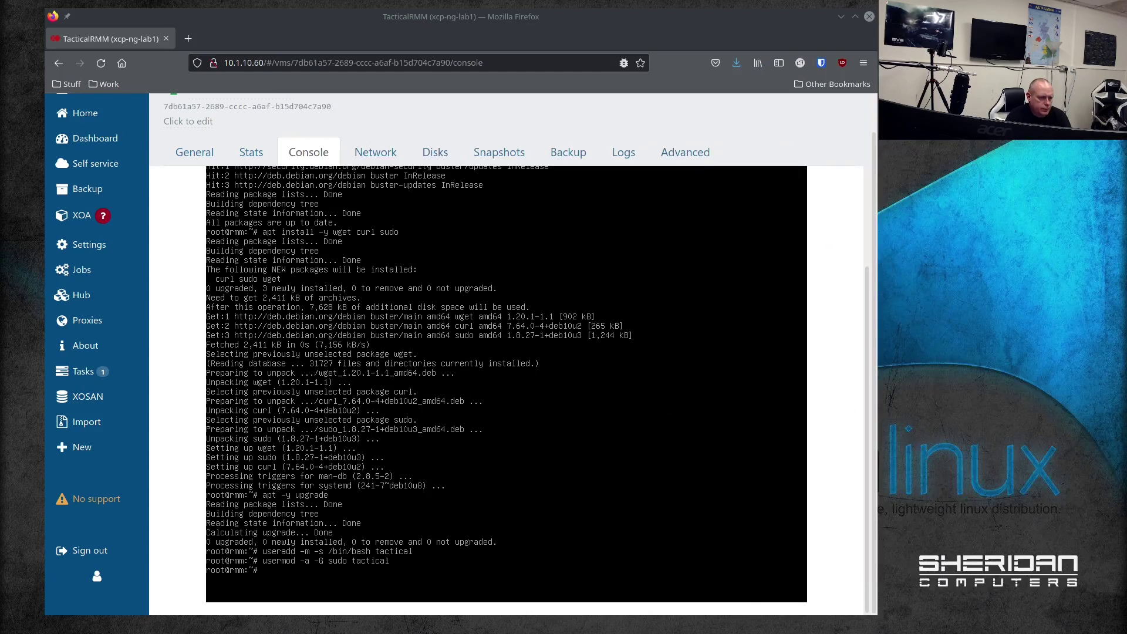
left_click(606, 468)
type("ufw de")
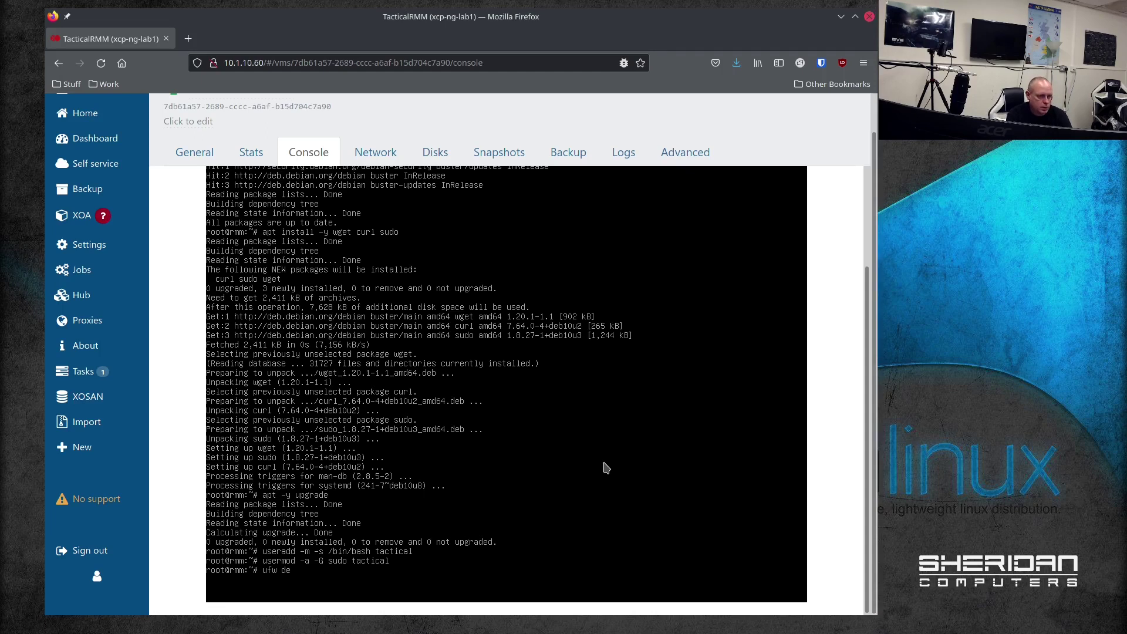
type("fault deny incoming")
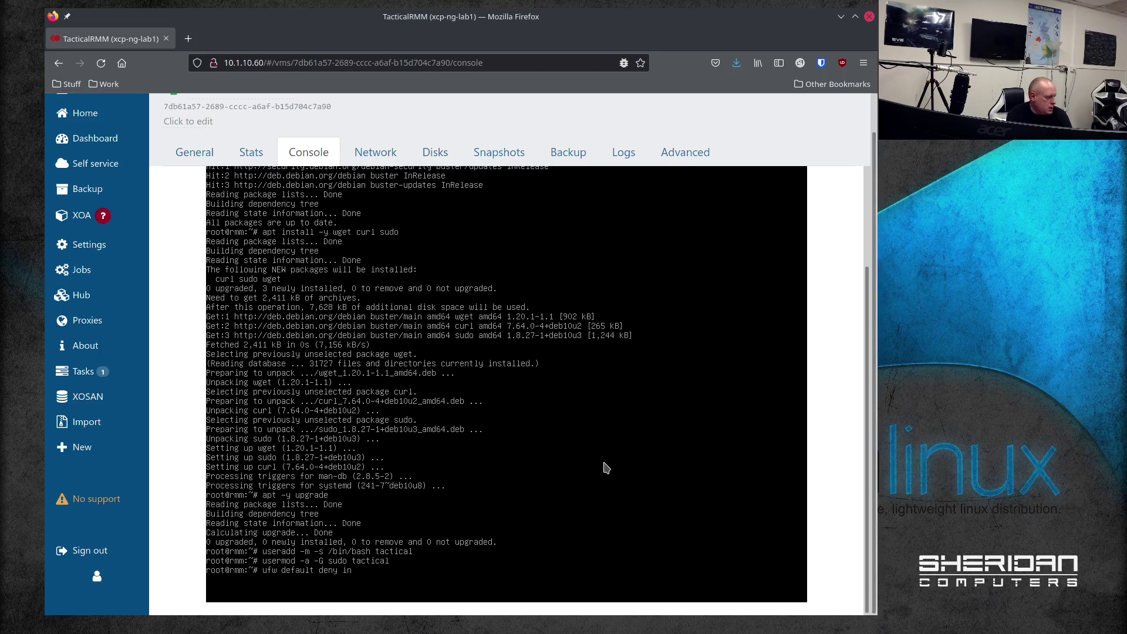
key("Return")
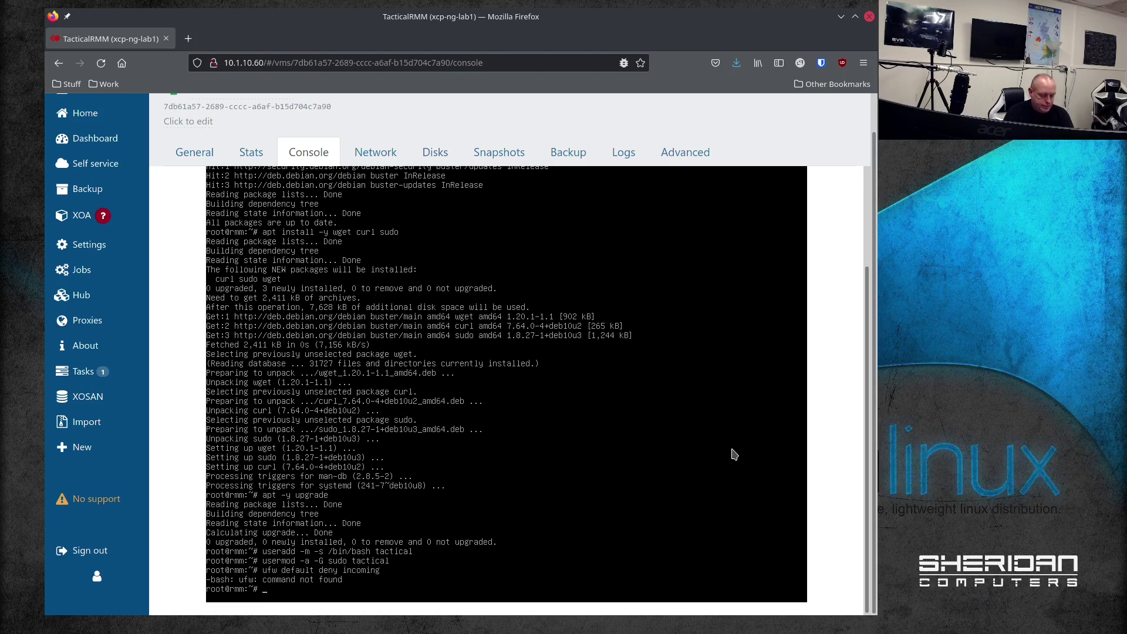
Step: Install ufw, then set default policies to deny incoming and allow outgoing traffic
type("apt install u")
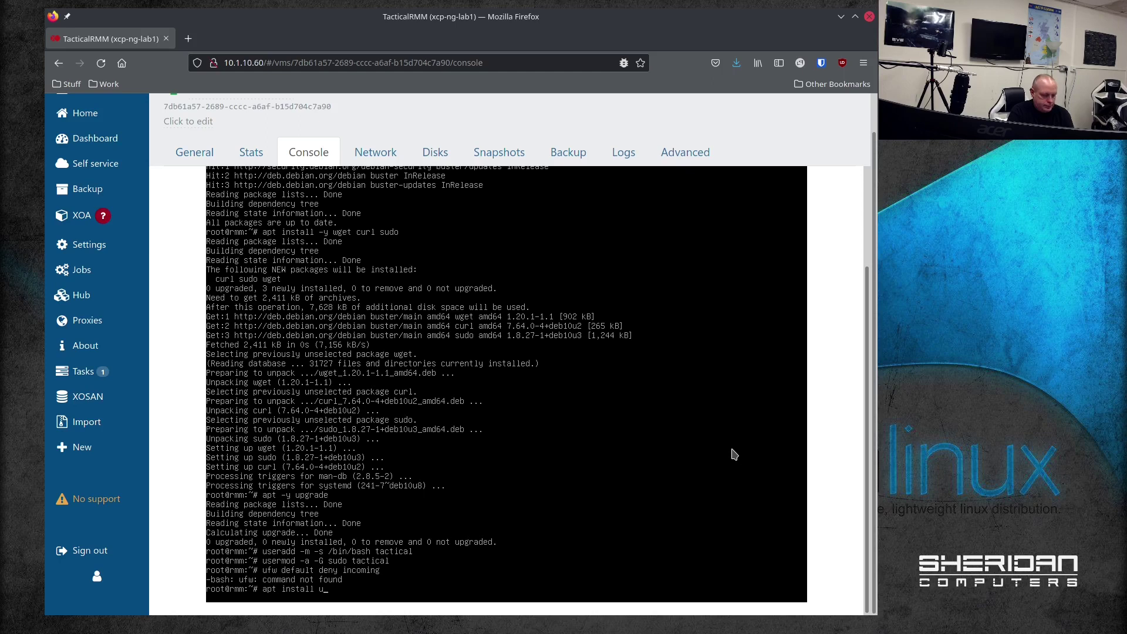
type("fw")
key("Return")
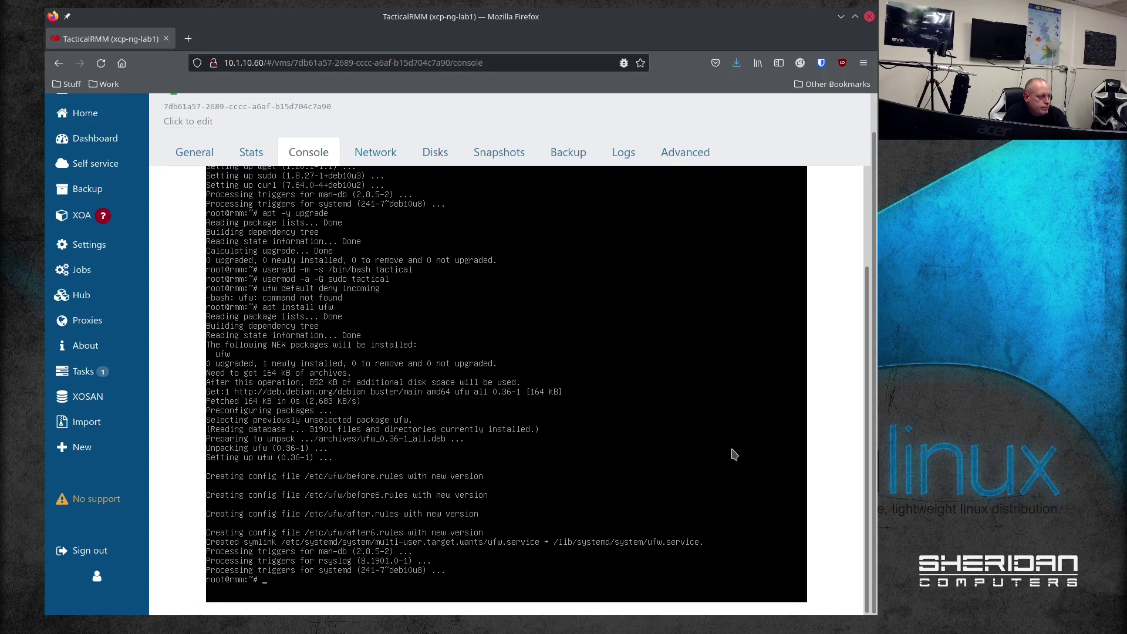
type("uf")
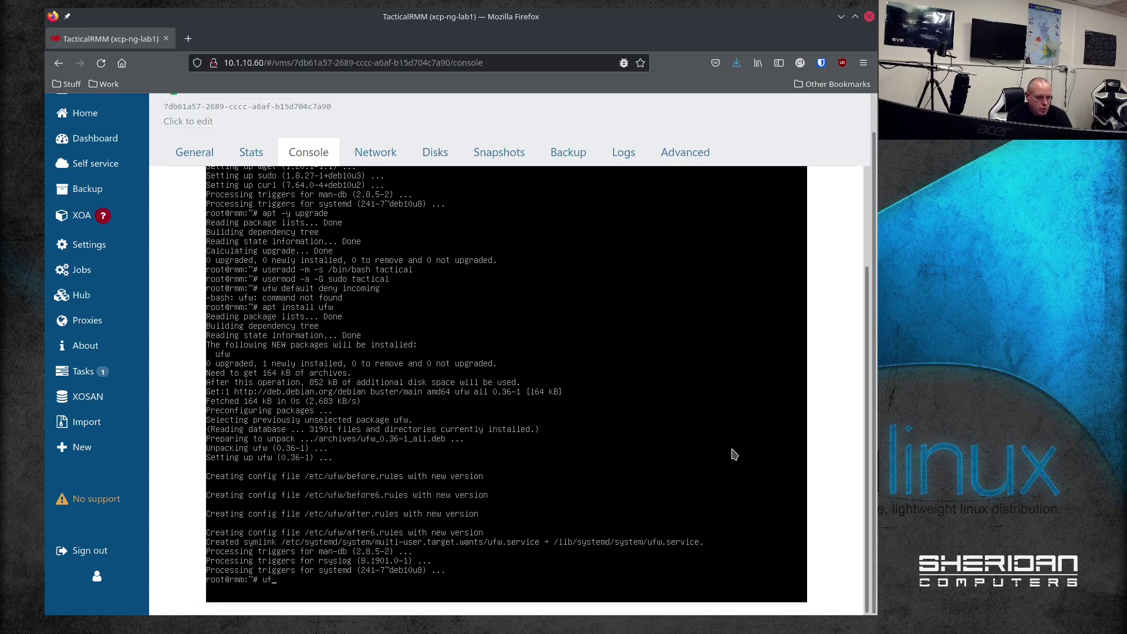
type("w default deny incoming")
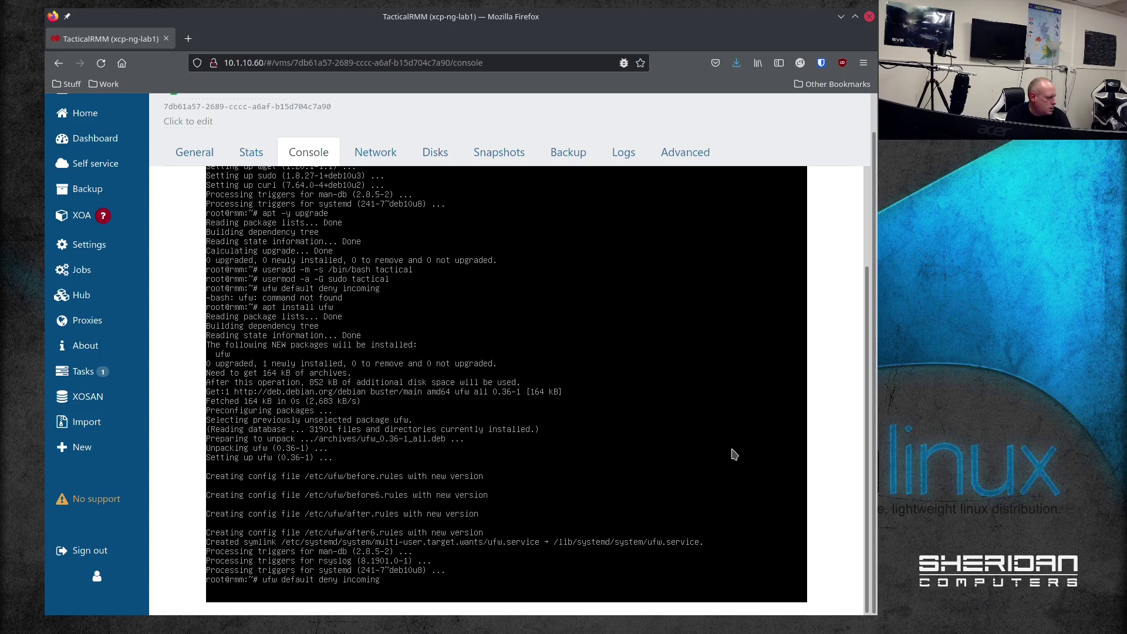
key("Return")
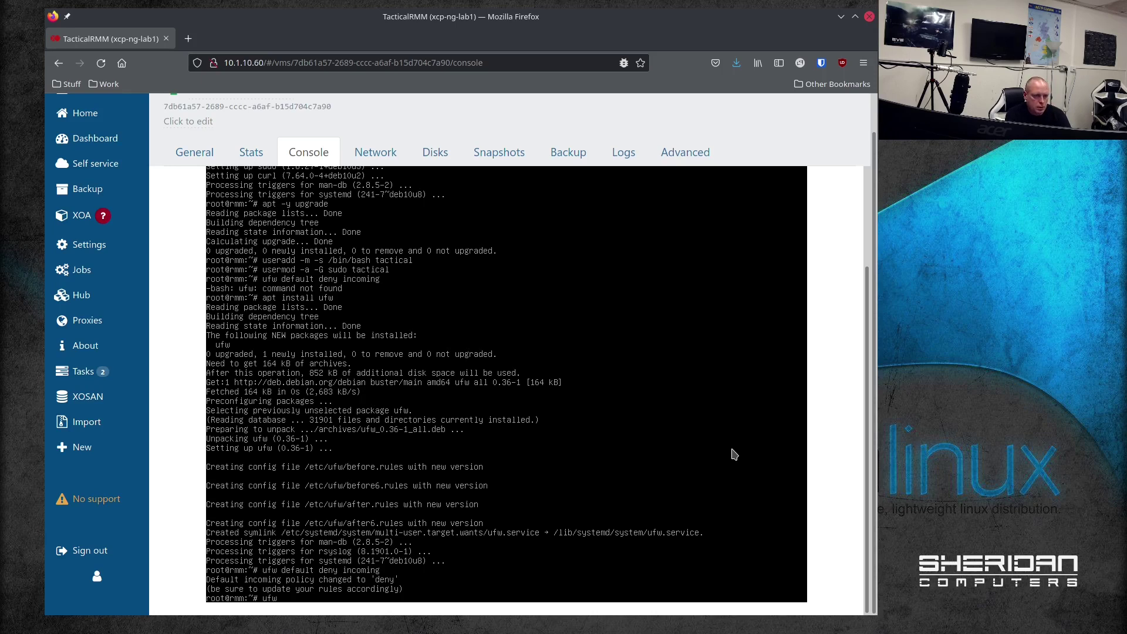
type("ufw default allow outgoing")
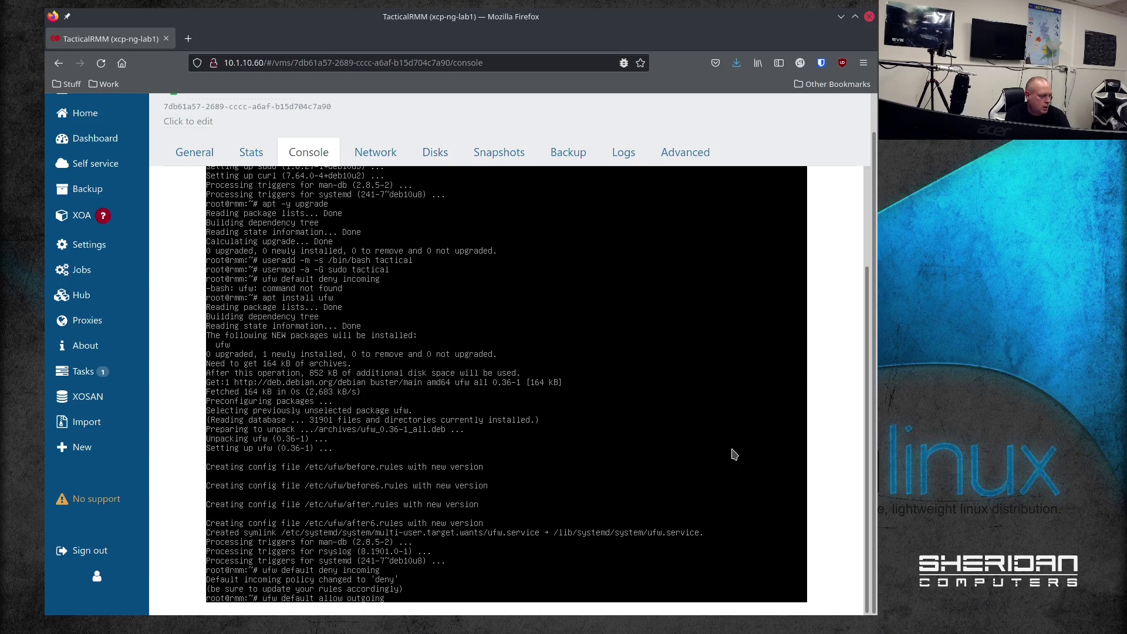
key("Return")
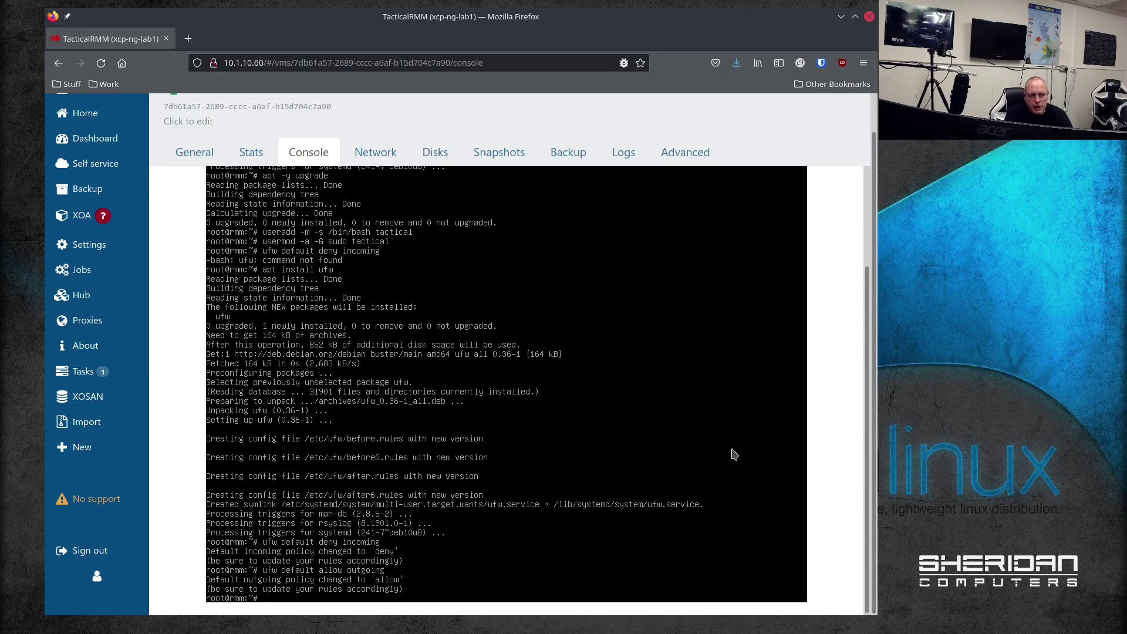
type("ufw")
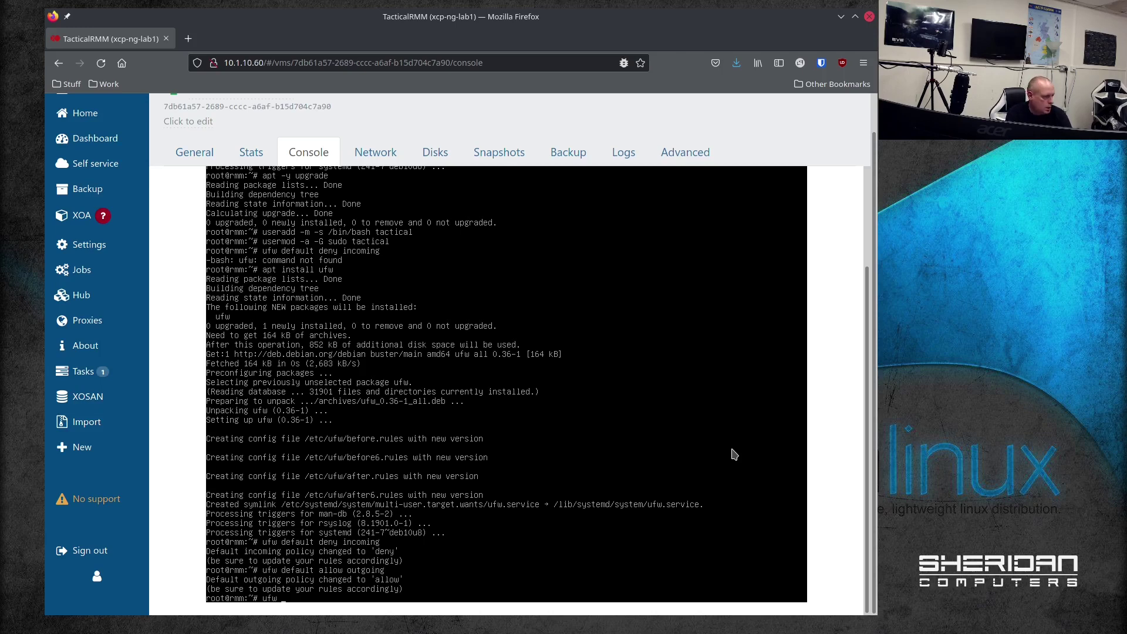
type(" allow htt")
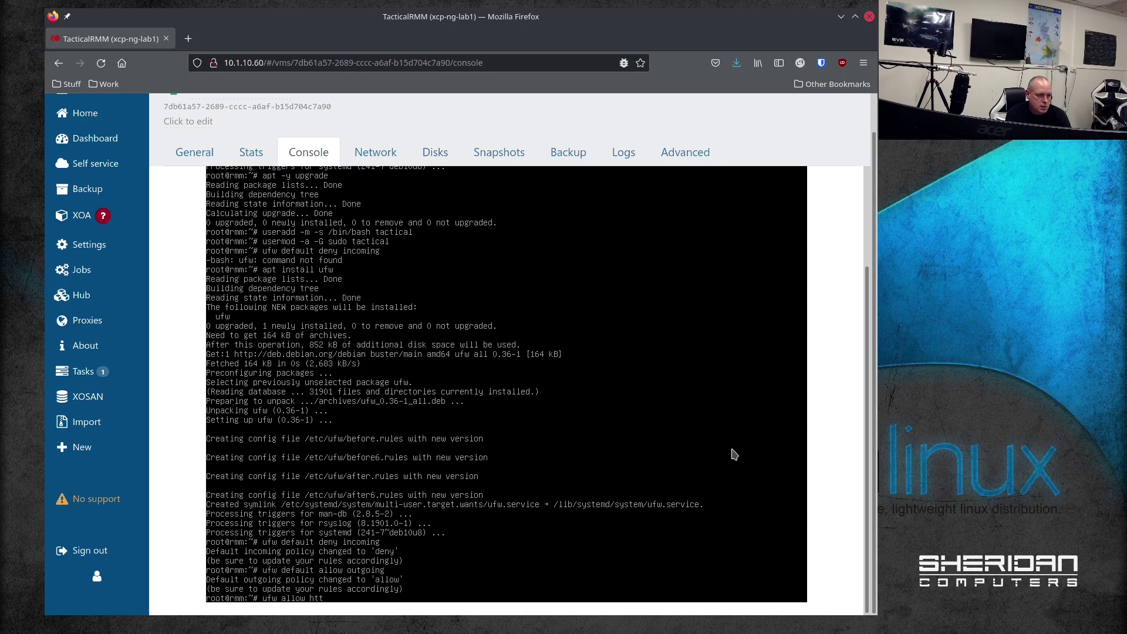
type("ps")
Step: Allow https, TCP port 4222 and ssh through ufw, then enable and reload the firewall
key("Return")
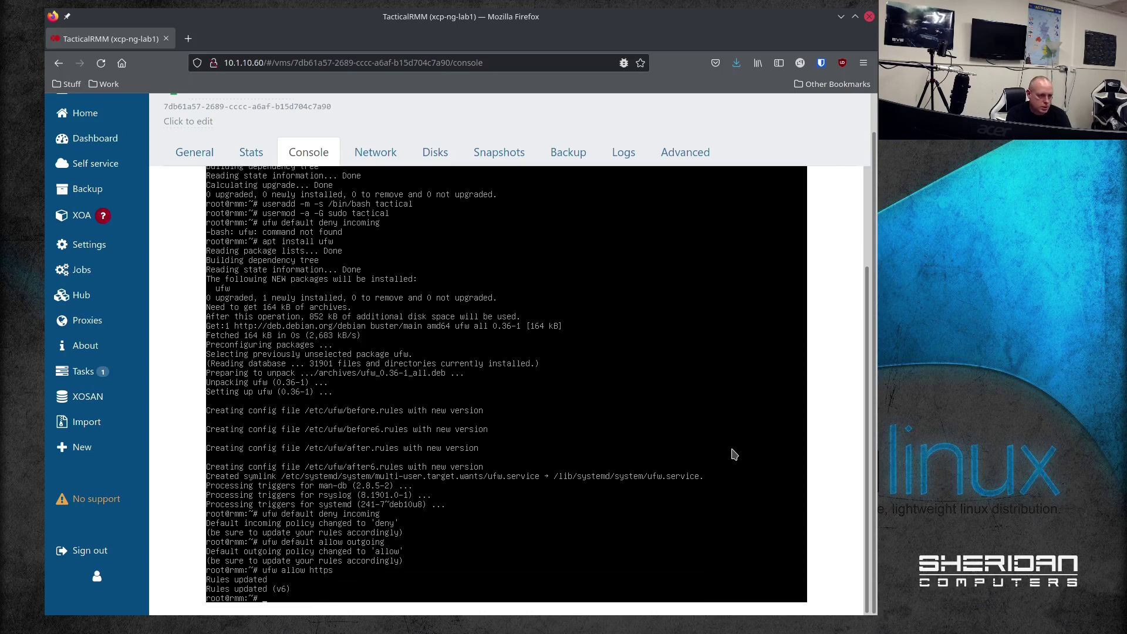
type("ufw")
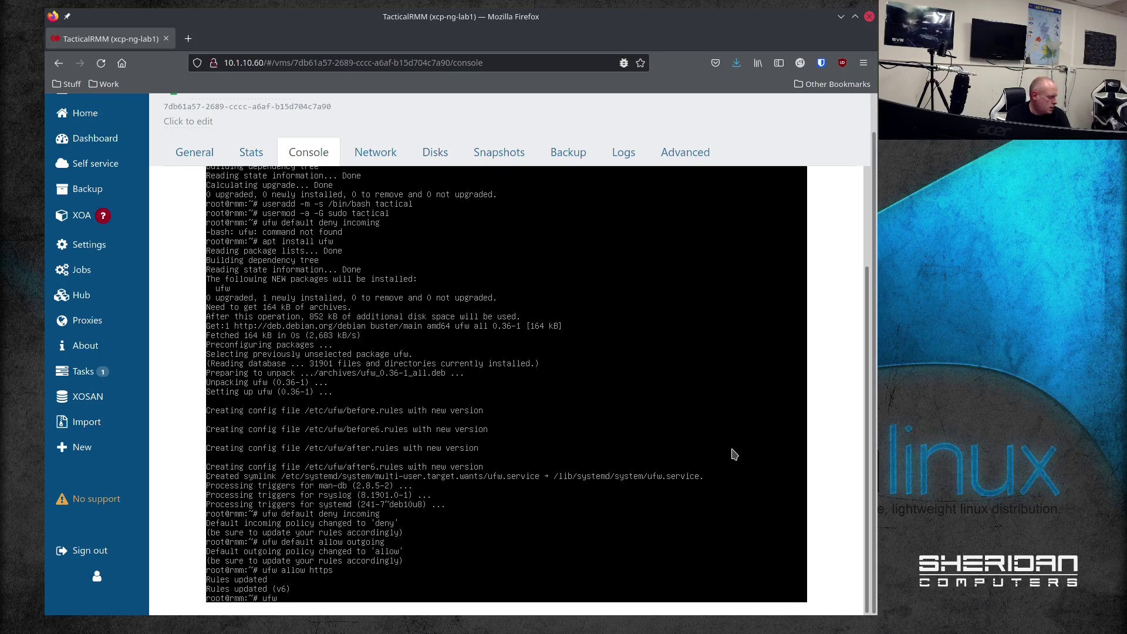
type(" allow p")
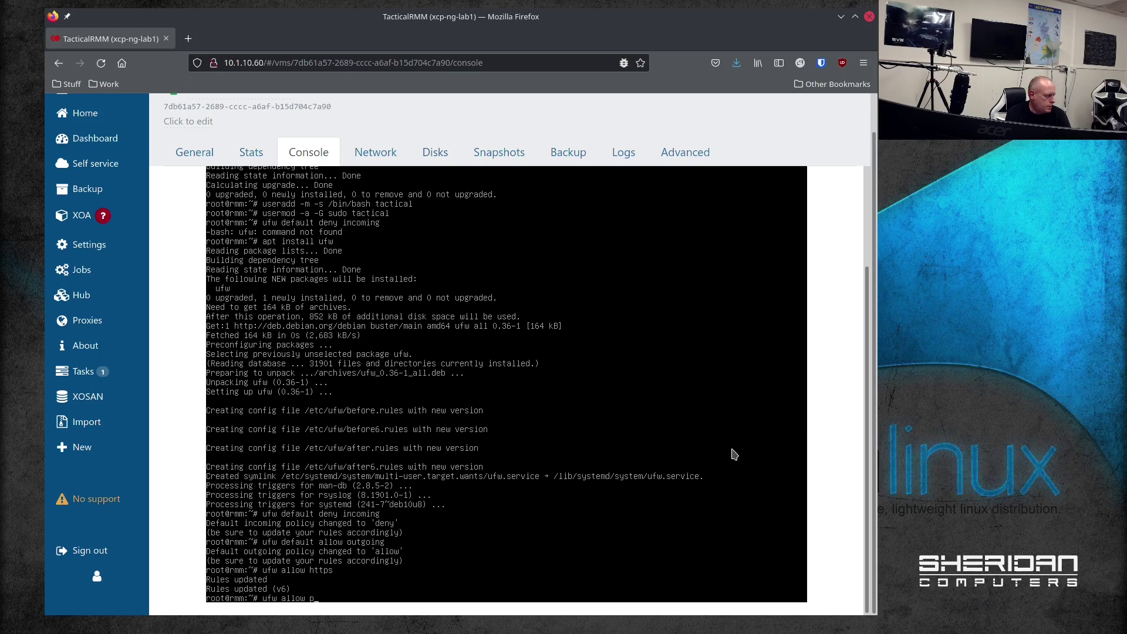
type("roto tcp")
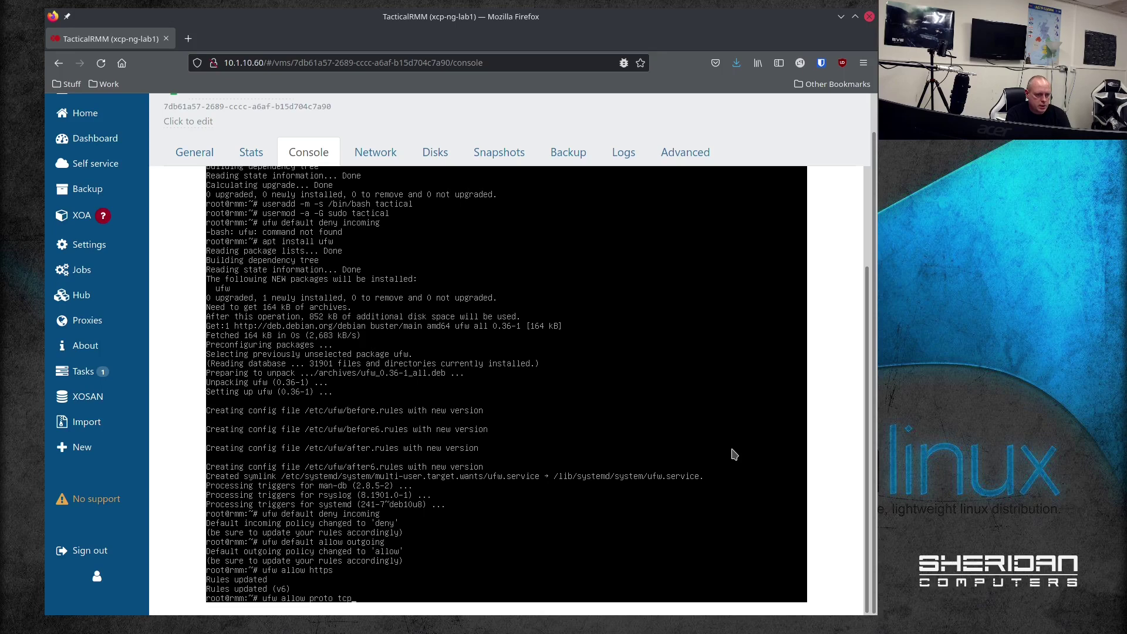
type(" from any to any port 42")
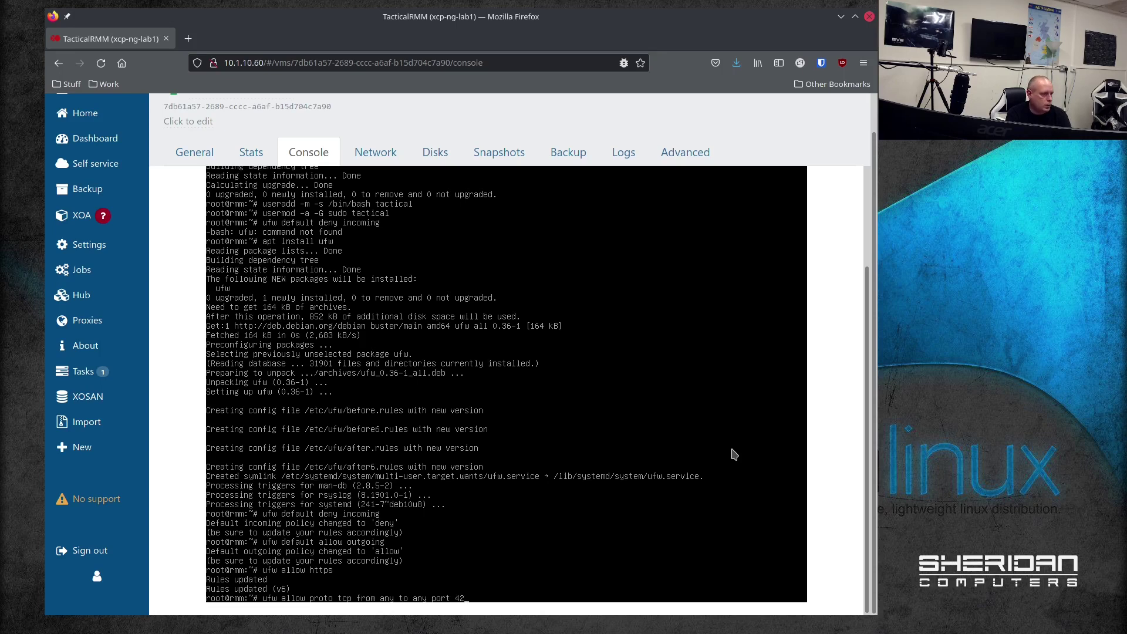
type("22")
key("Return")
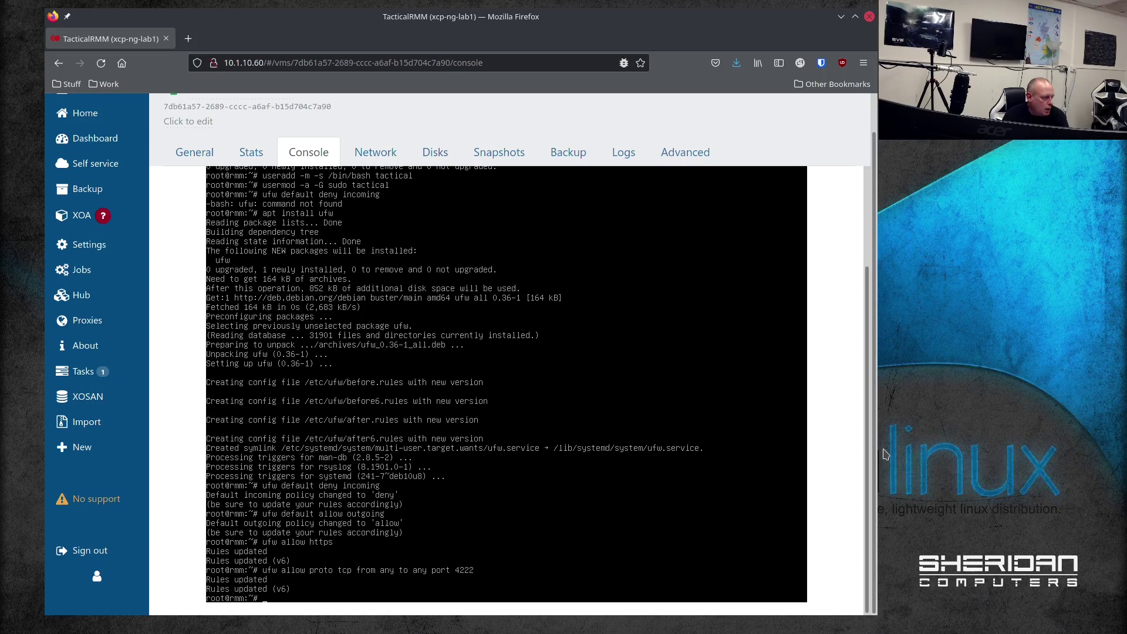
type("ufw")
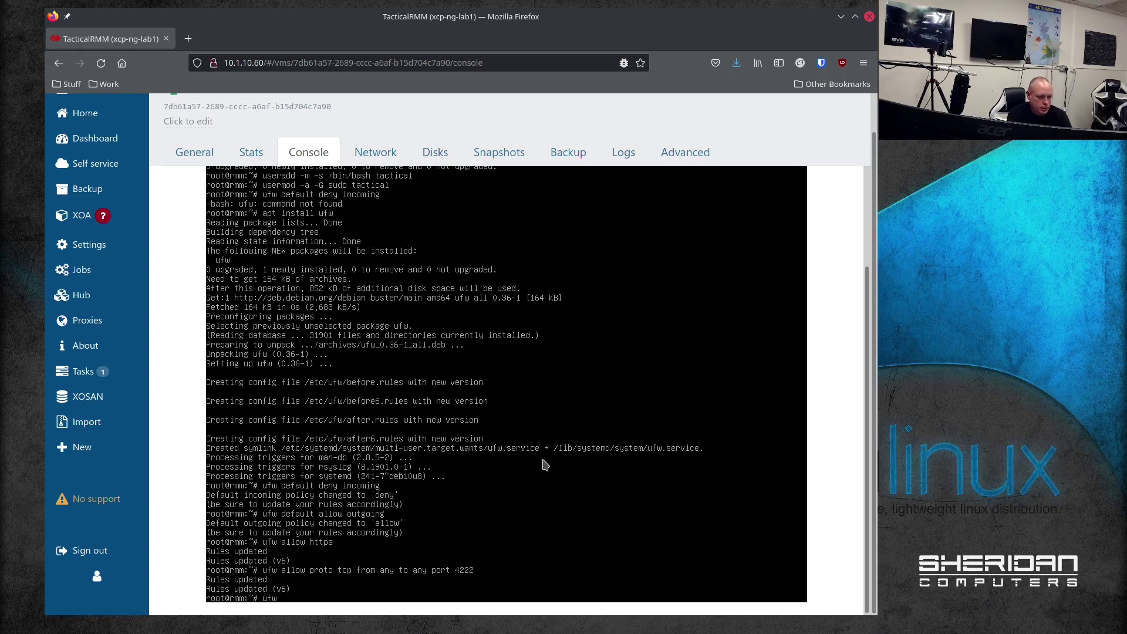
type(" allow ssh")
key("Return")
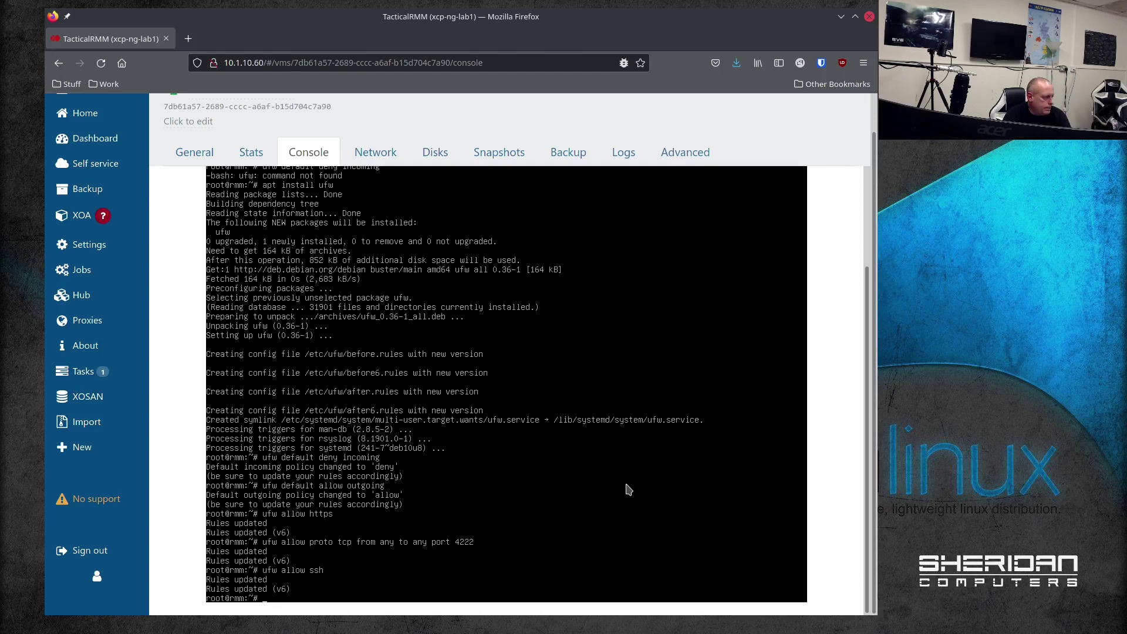
type("ufw enab")
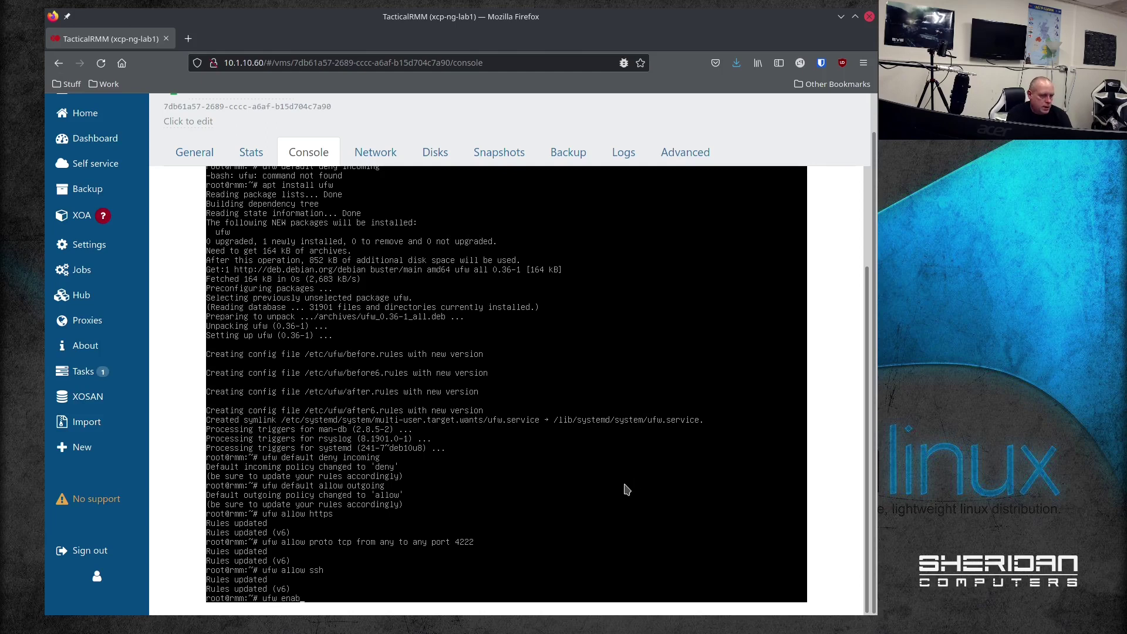
type("le && ")
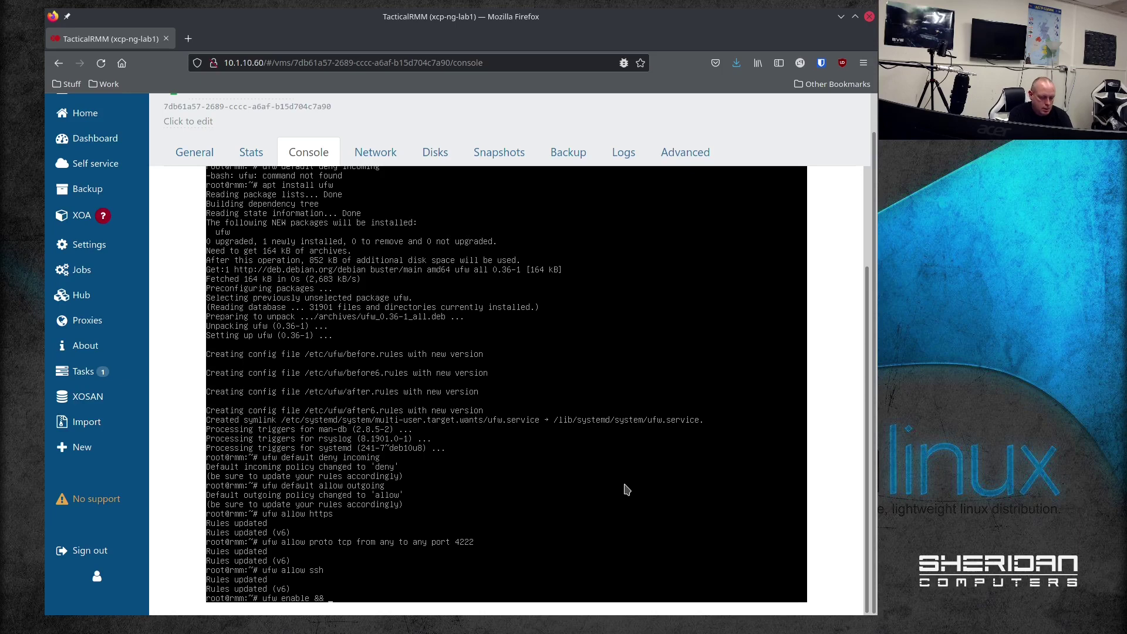
type("ufw reload")
key("Return")
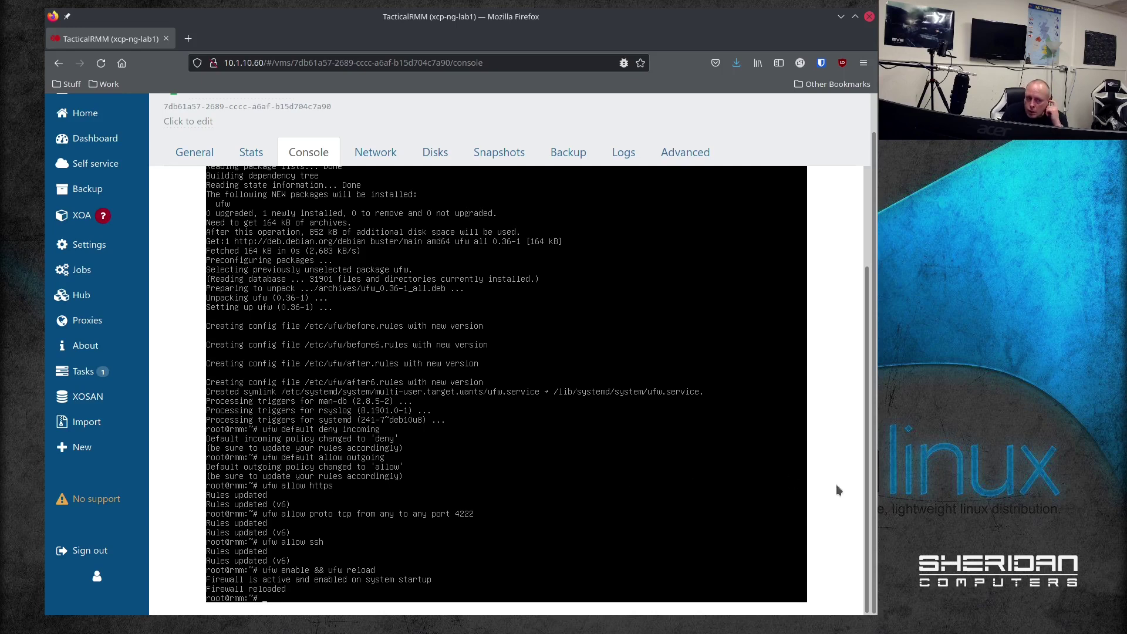
Step: Read the firewall and Create the A records sections of the Traditional Install guide
key("alt+Tab")
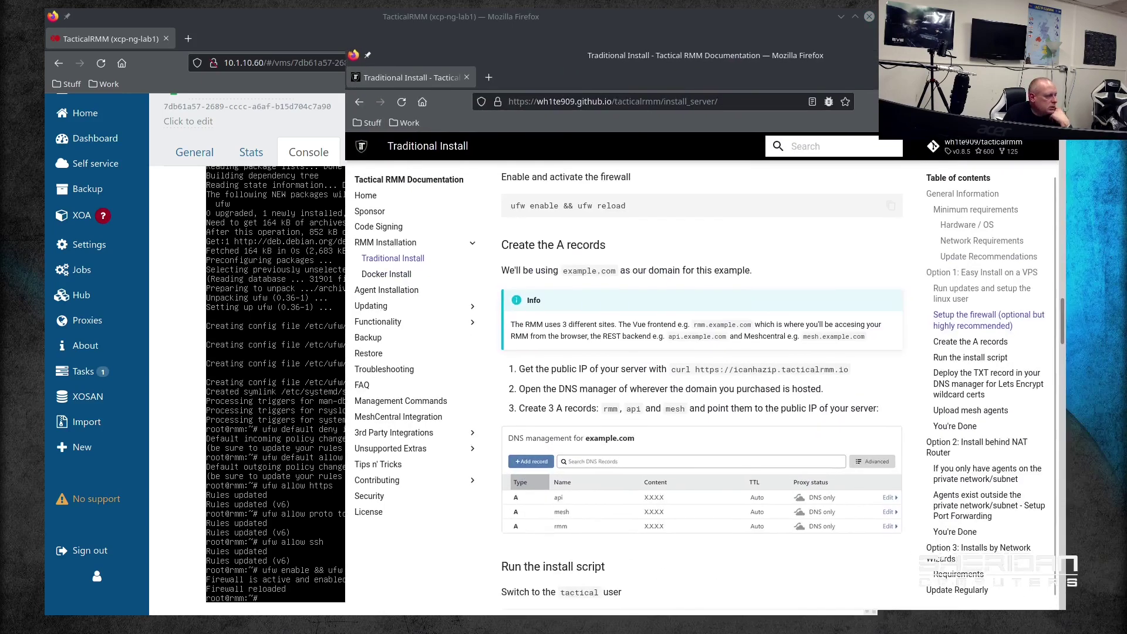
scroll(693, 235, "up", 3)
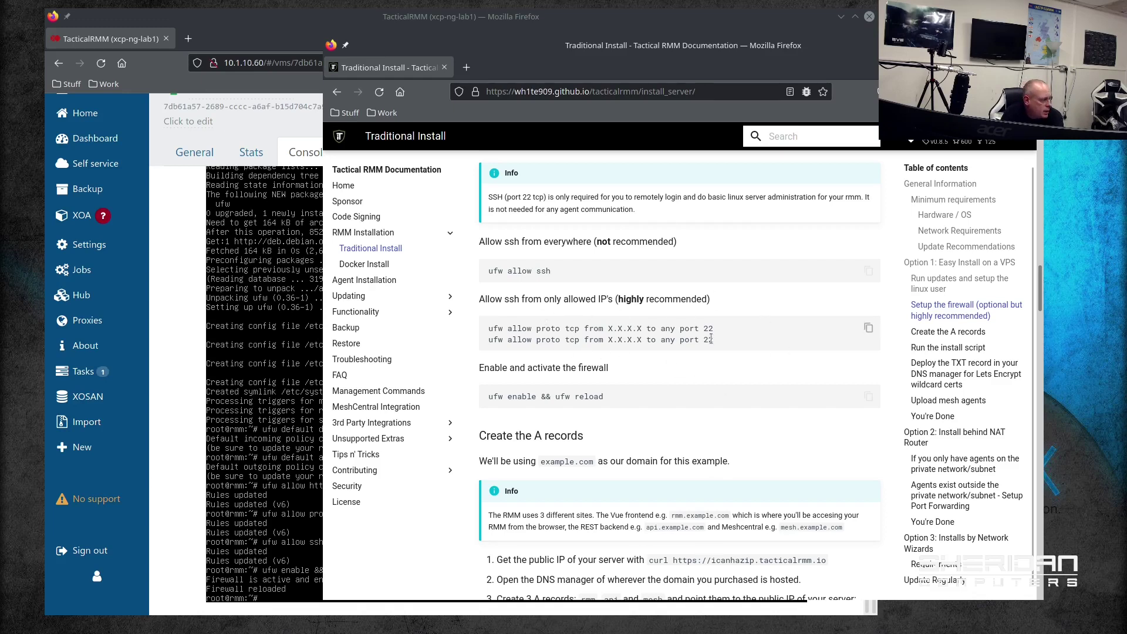
scroll(792, 370, "down", 5)
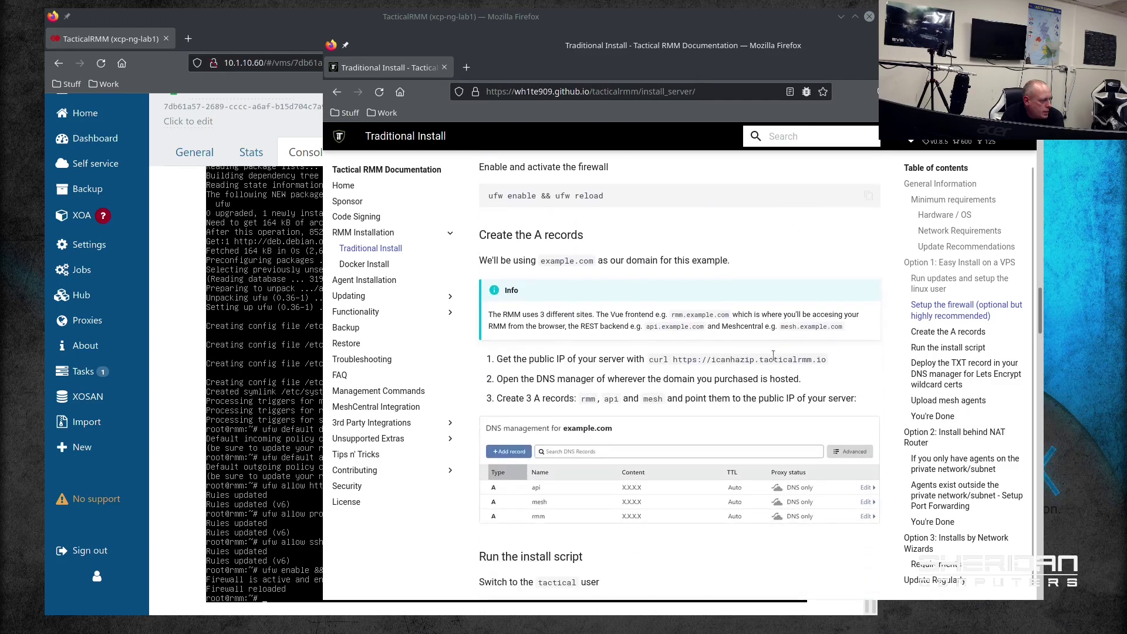
scroll(669, 337, "up", 2)
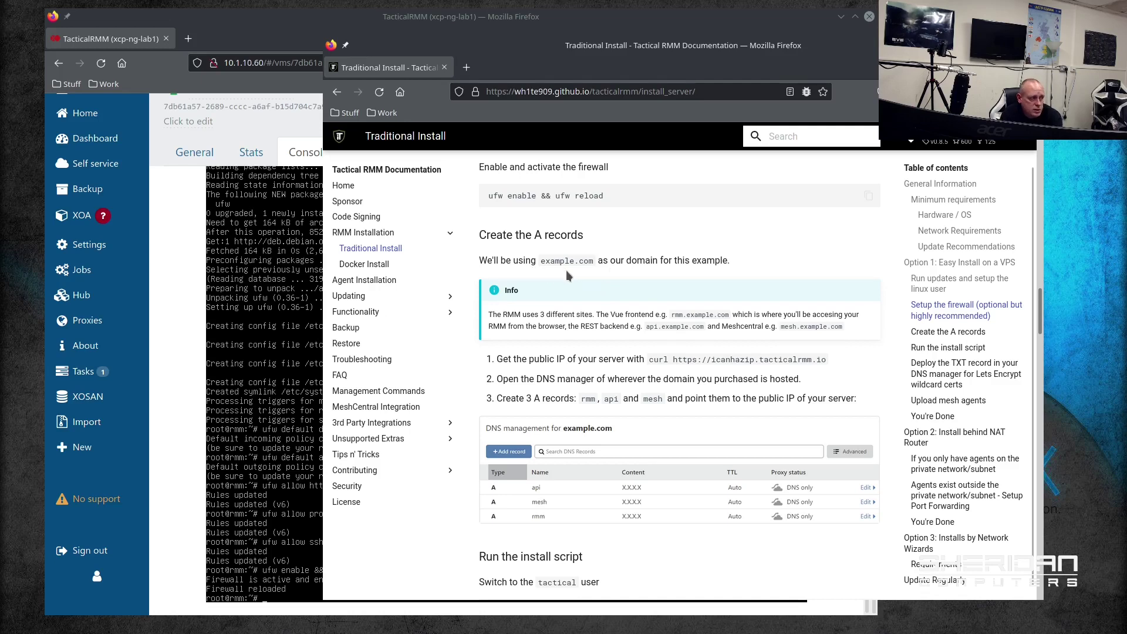
scroll(578, 277, "down", 1)
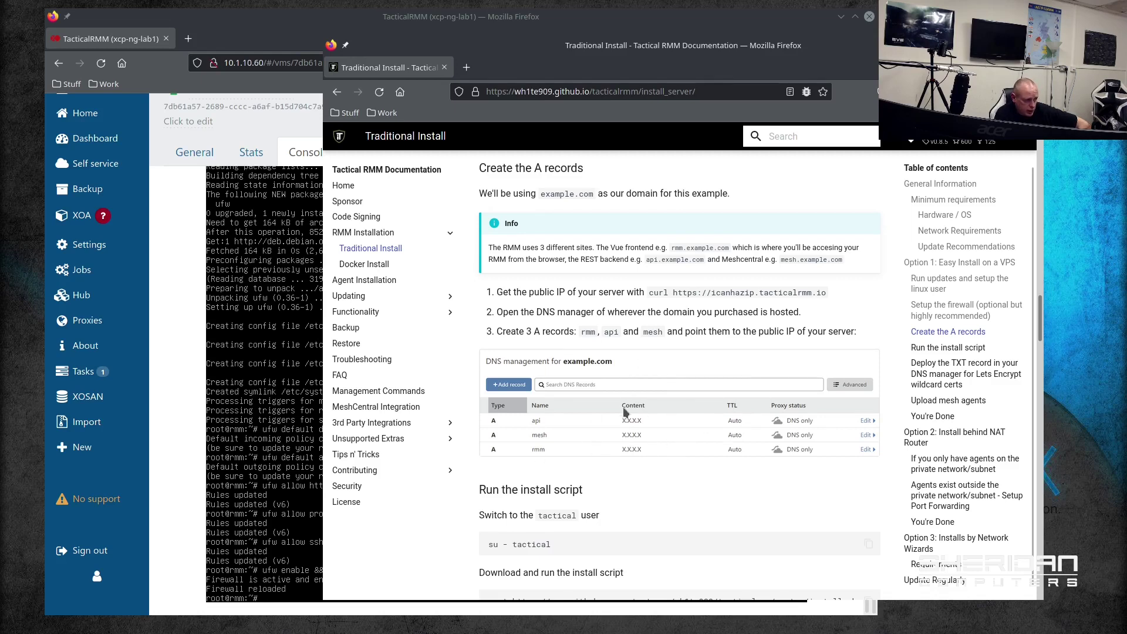
left_click_drag(639, 64, 1126, 66)
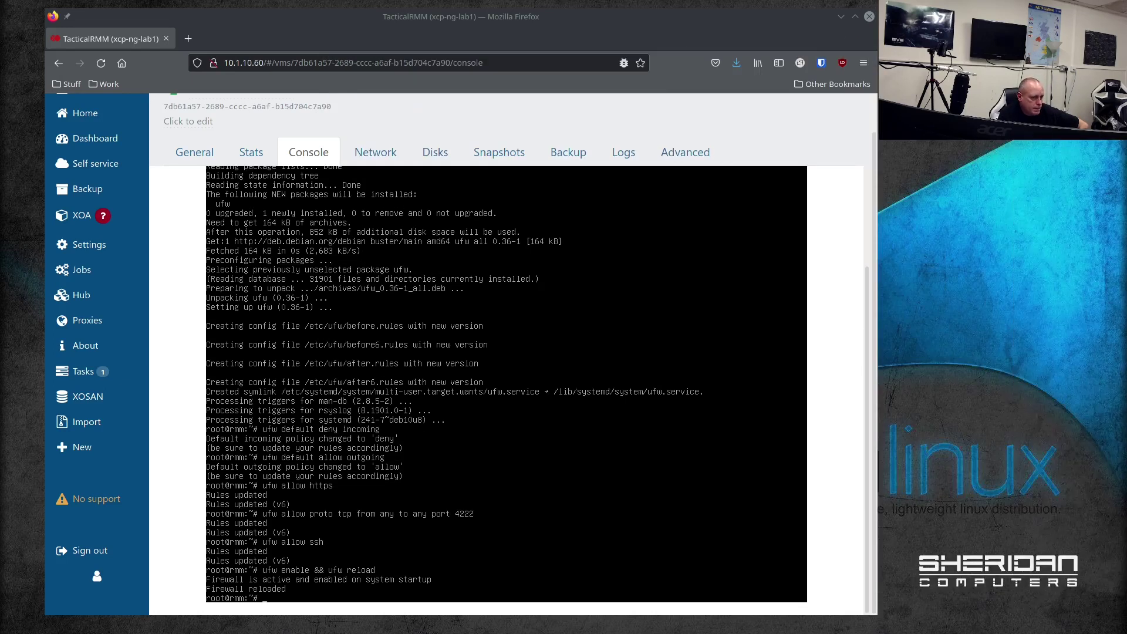
Step: Switch to the tactical user with 'su - tactical' and copy the guide's install-script commands
left_click(516, 464)
type("su")
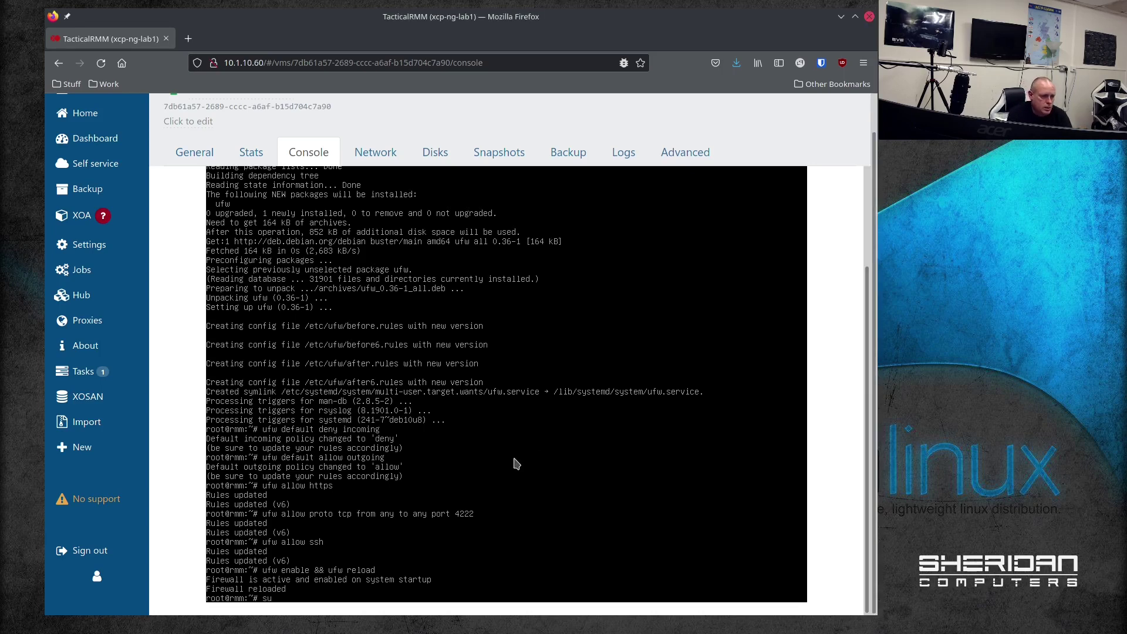
type(" - tactical")
key("Return")
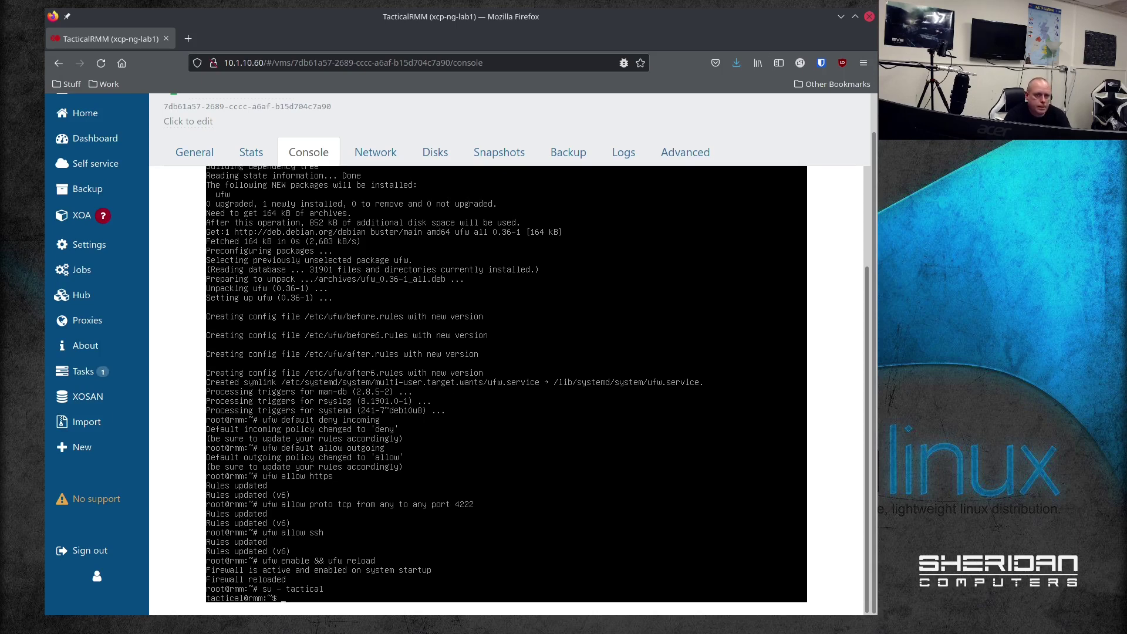
key("alt+Tab")
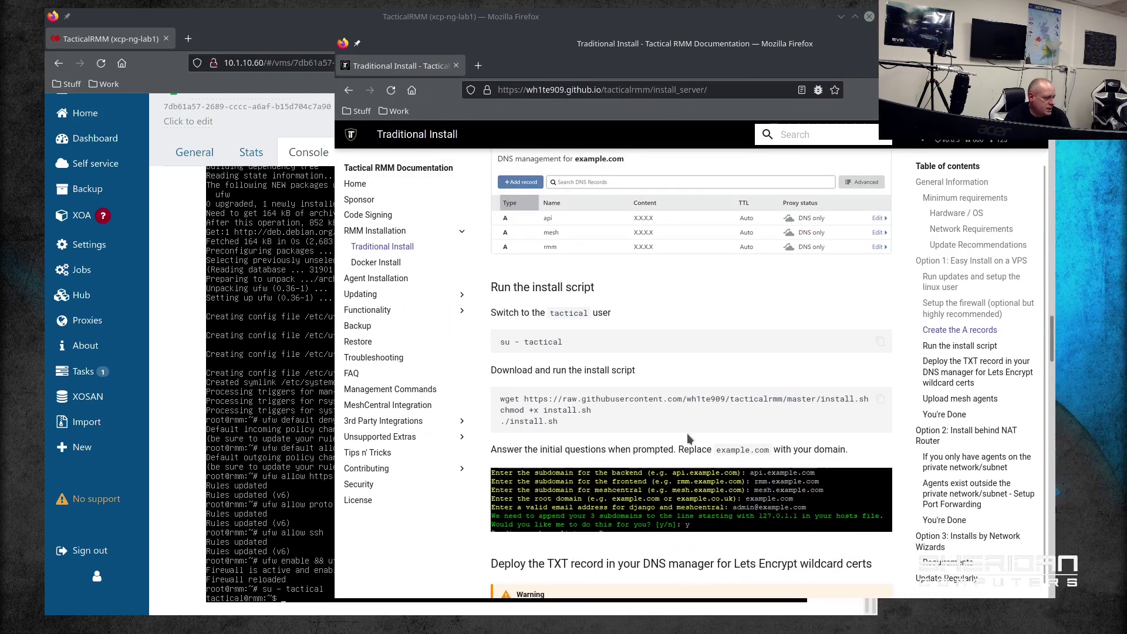
left_click_drag(500, 399, 872, 401)
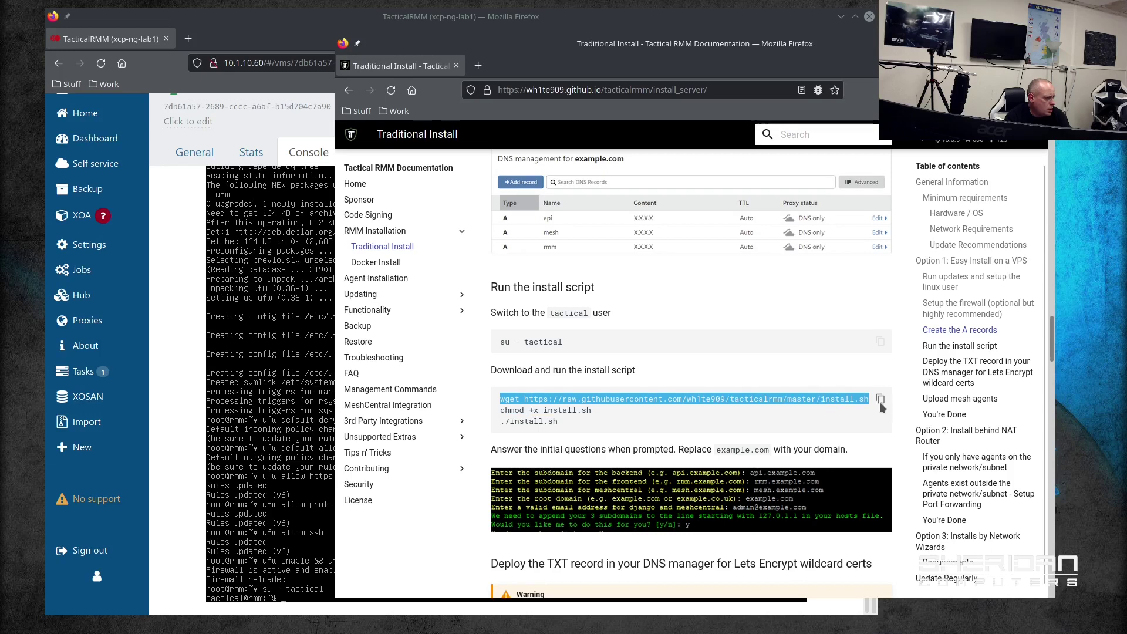
left_click(880, 399)
left_click(311, 415)
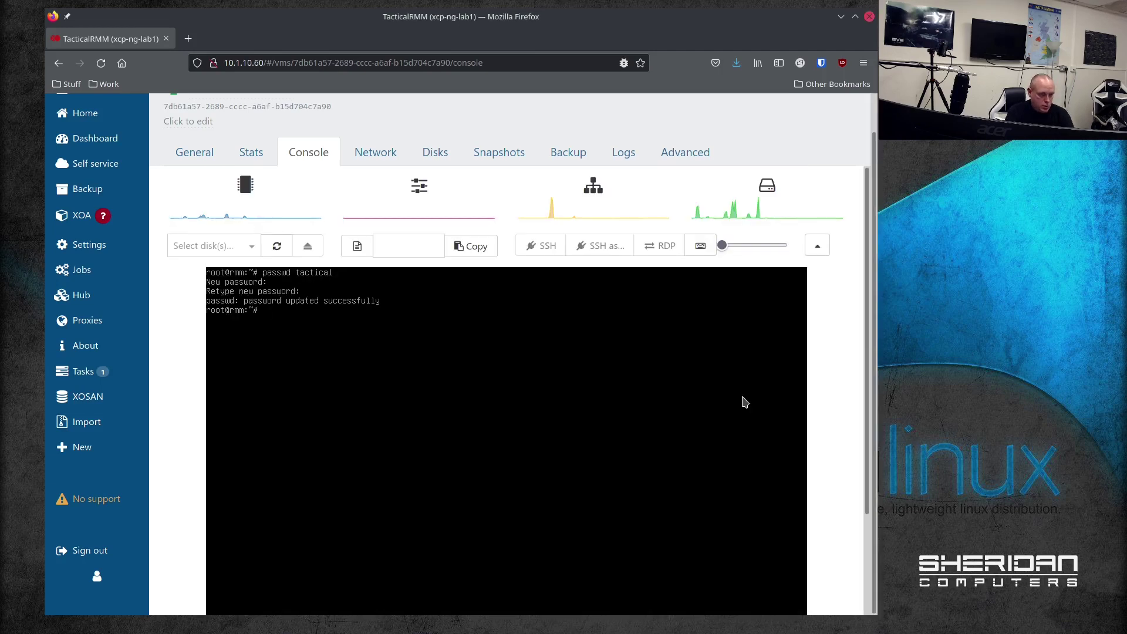
Step: Install openssh-server from the XO console, then switch to the Konsole session to 10.1.10.111
type("t install")
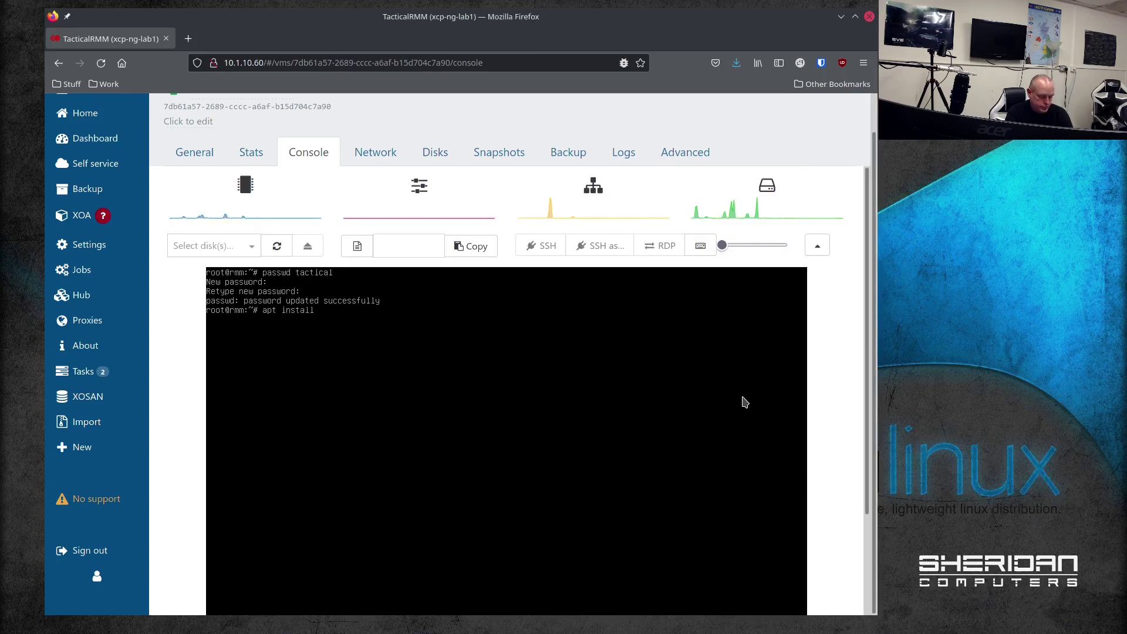
type(" openssh")
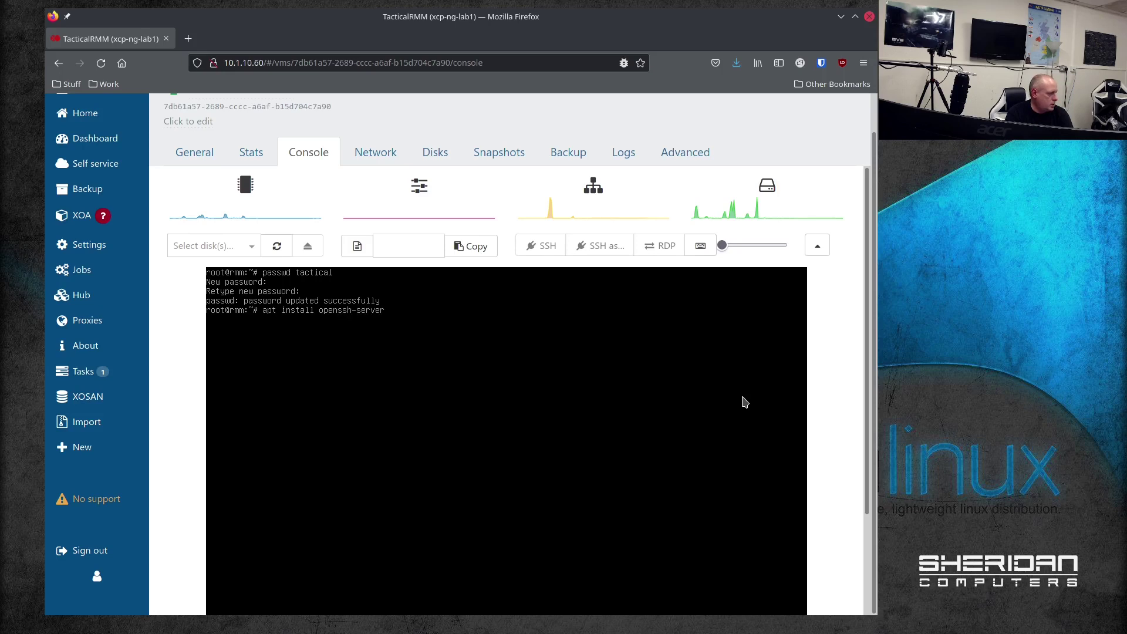
type("-server")
key("Return")
key("Return")
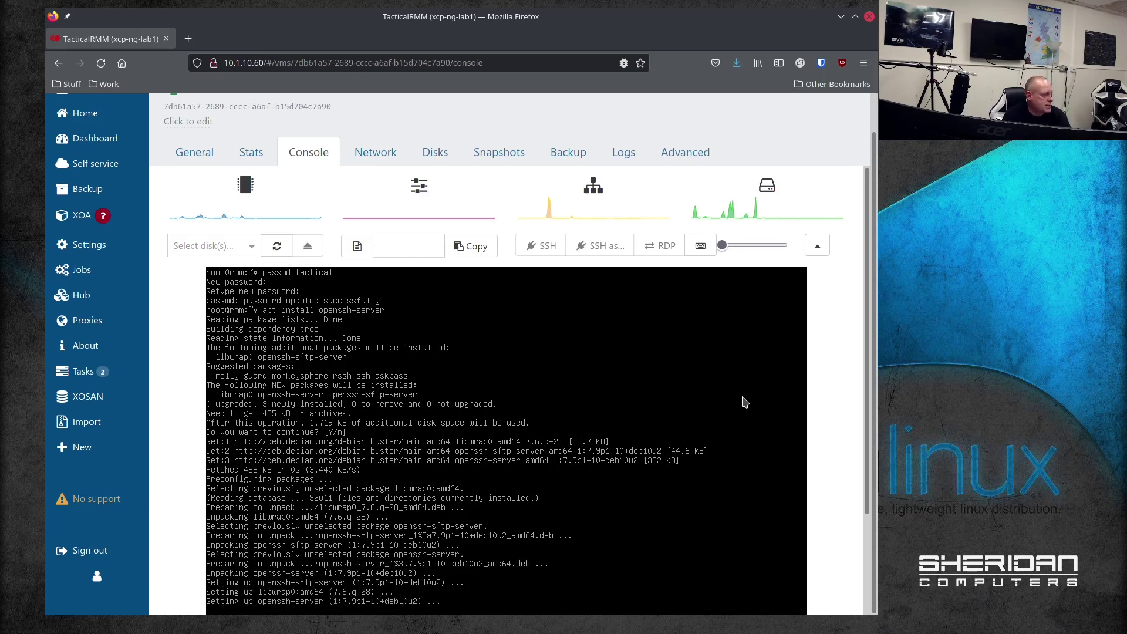
scroll(852, 456, "down", 2)
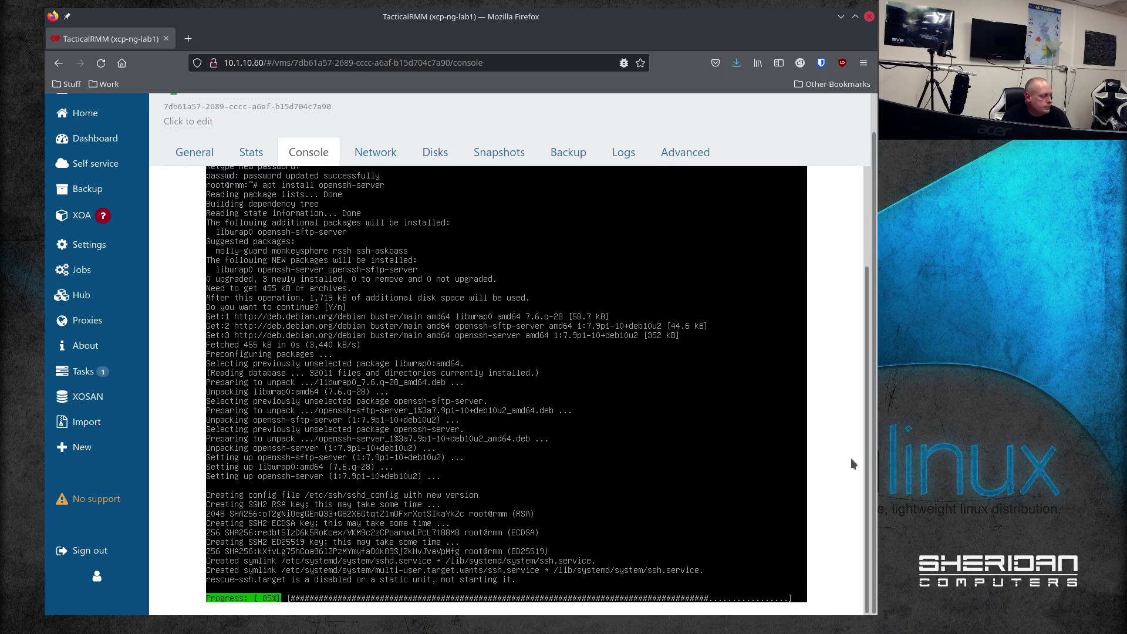
key("alt+Tab")
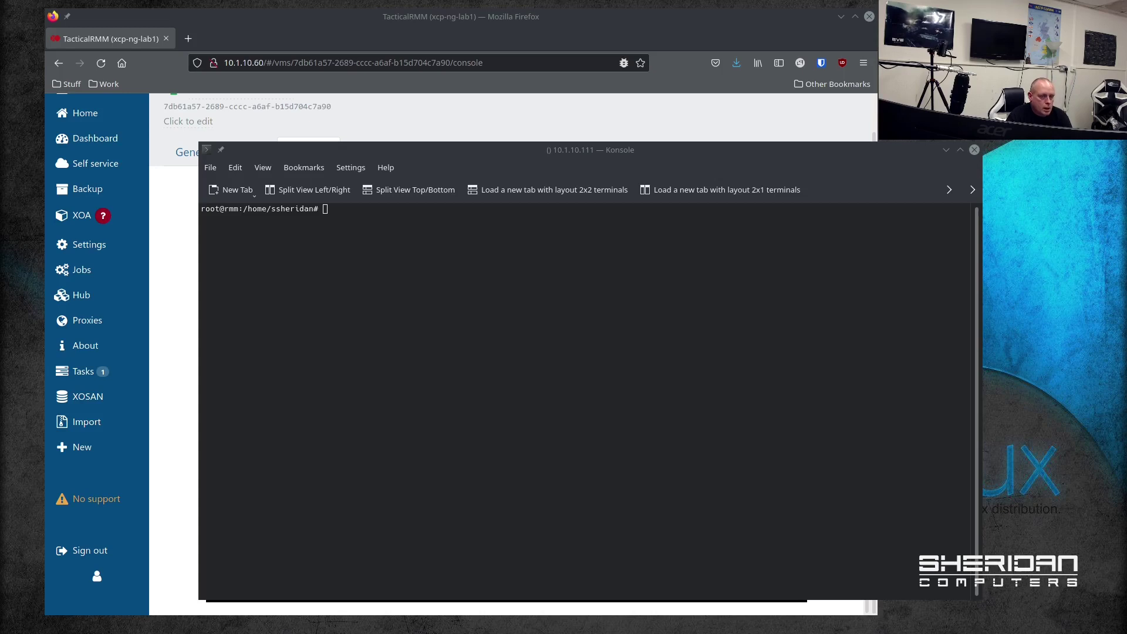
Step: Copy the install-script commands from the Tactical RMM documentation into the terminal
key("alt+Tab")
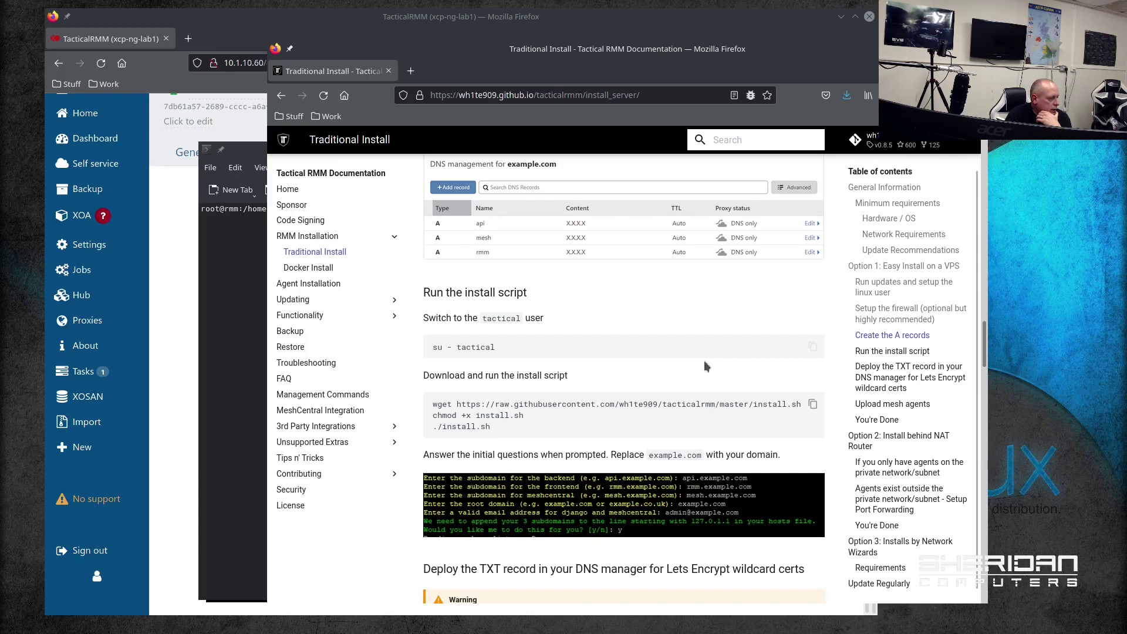
left_click(812, 404)
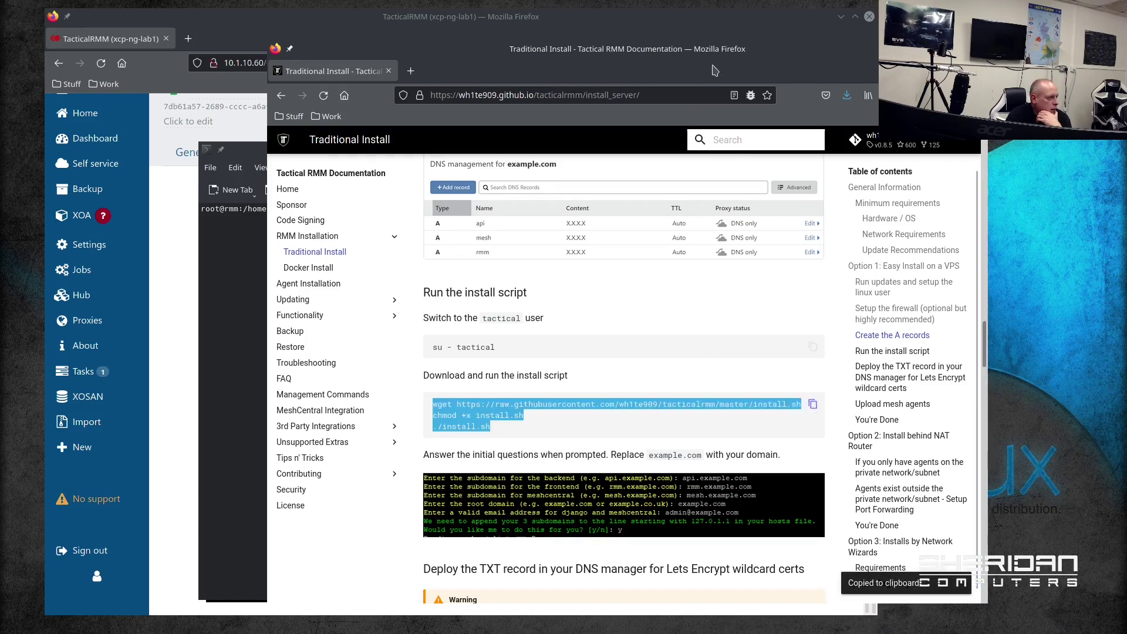
key("alt+Tab")
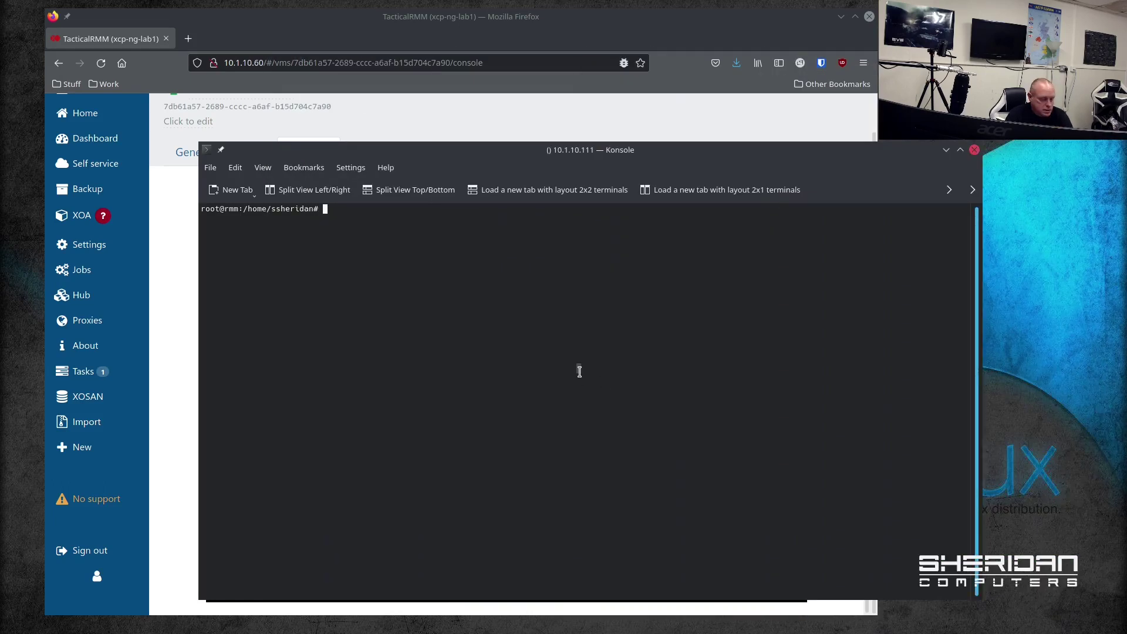
key("ctrl+shift+v")
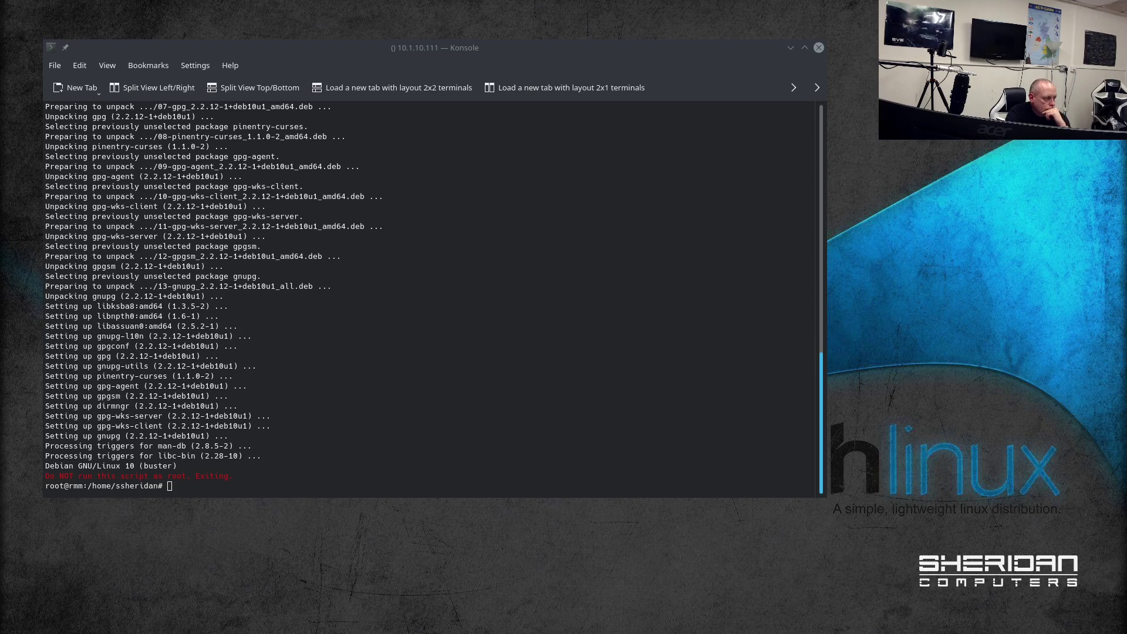
Step: Switch to the tactical user with 'su - tactical'
left_click(680, 337)
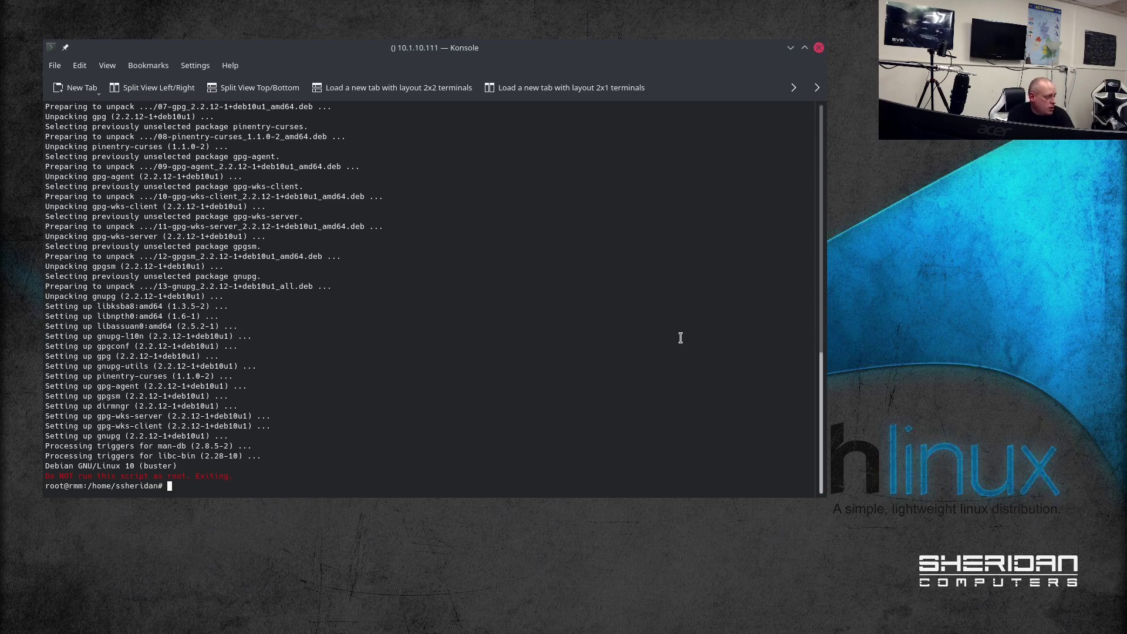
type("su")
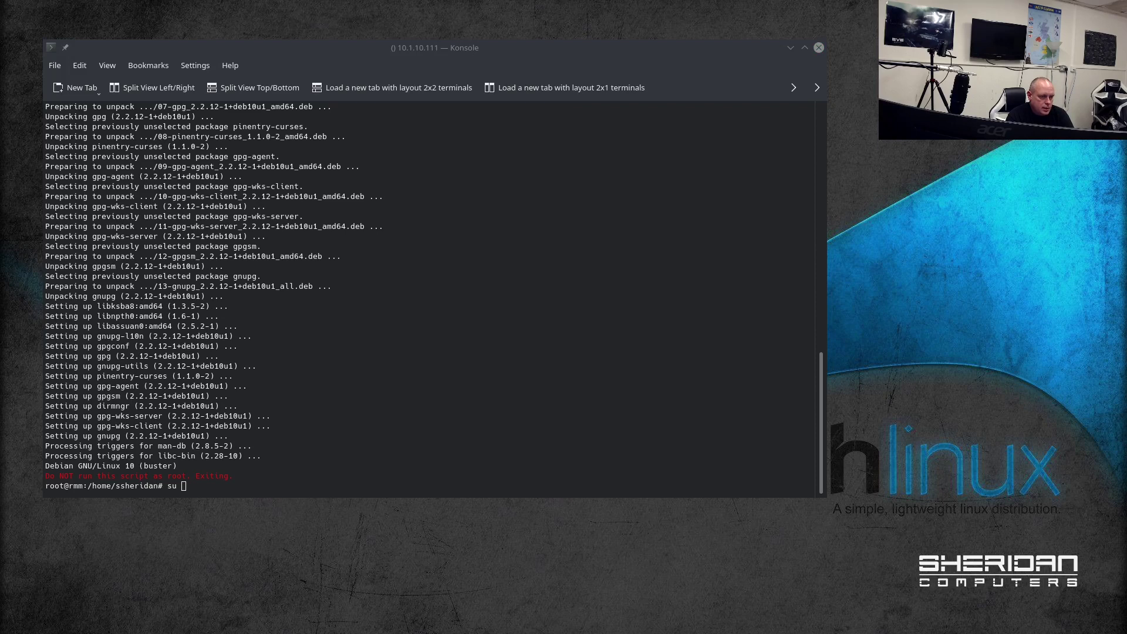
left_click(651, 410)
type("- tactical")
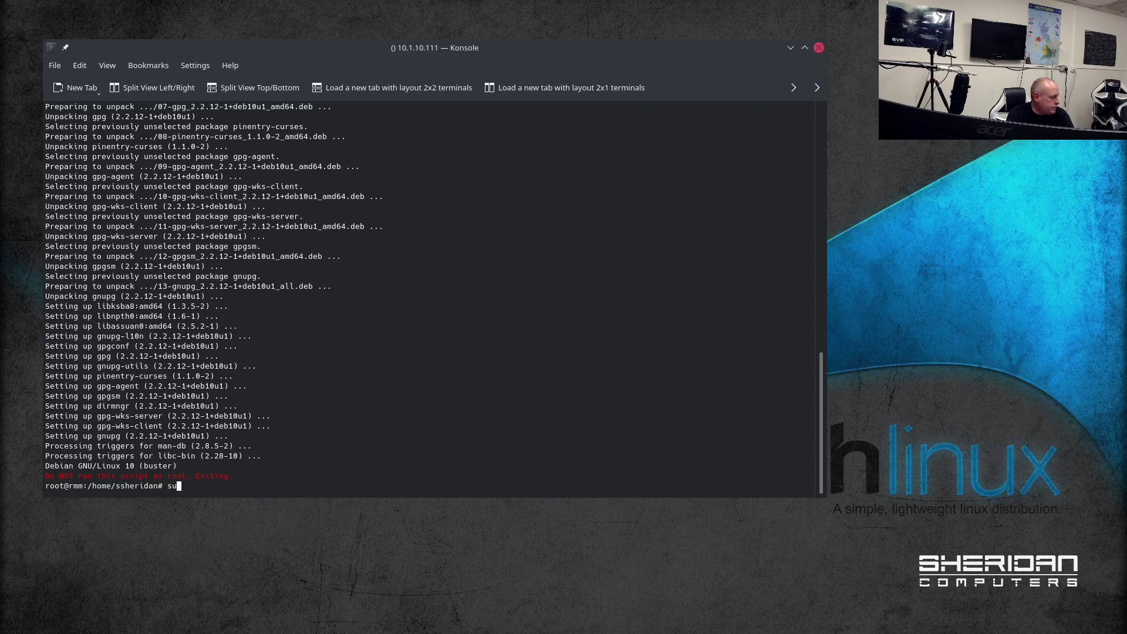
key("Return")
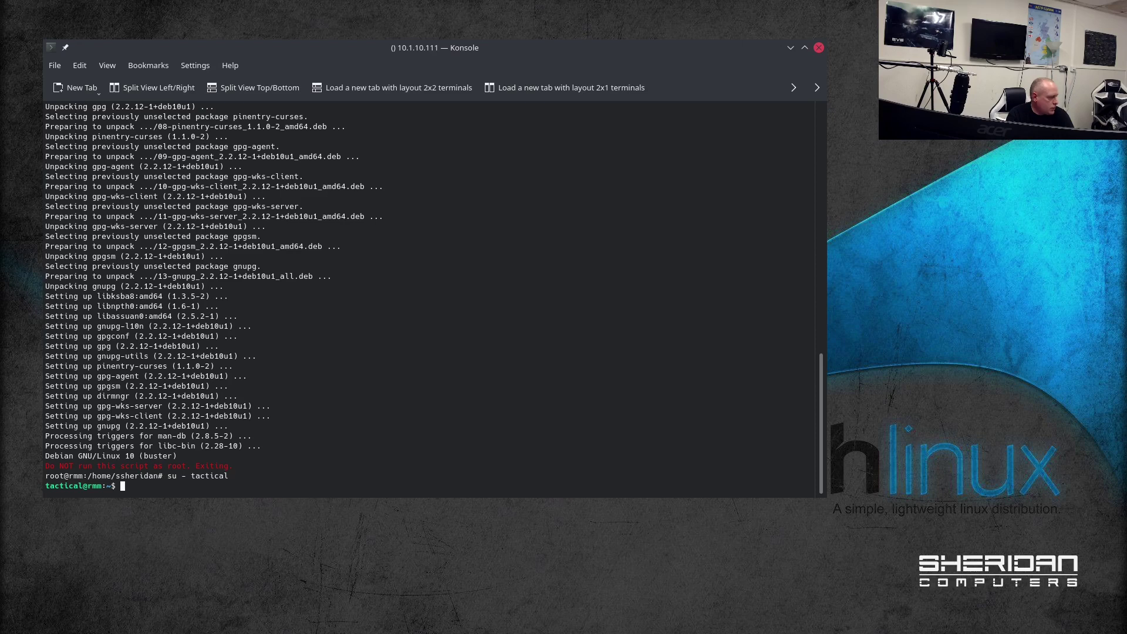
Step: Download install.sh, make it executable and run it, entering the sudo password
key("ctrl+l")
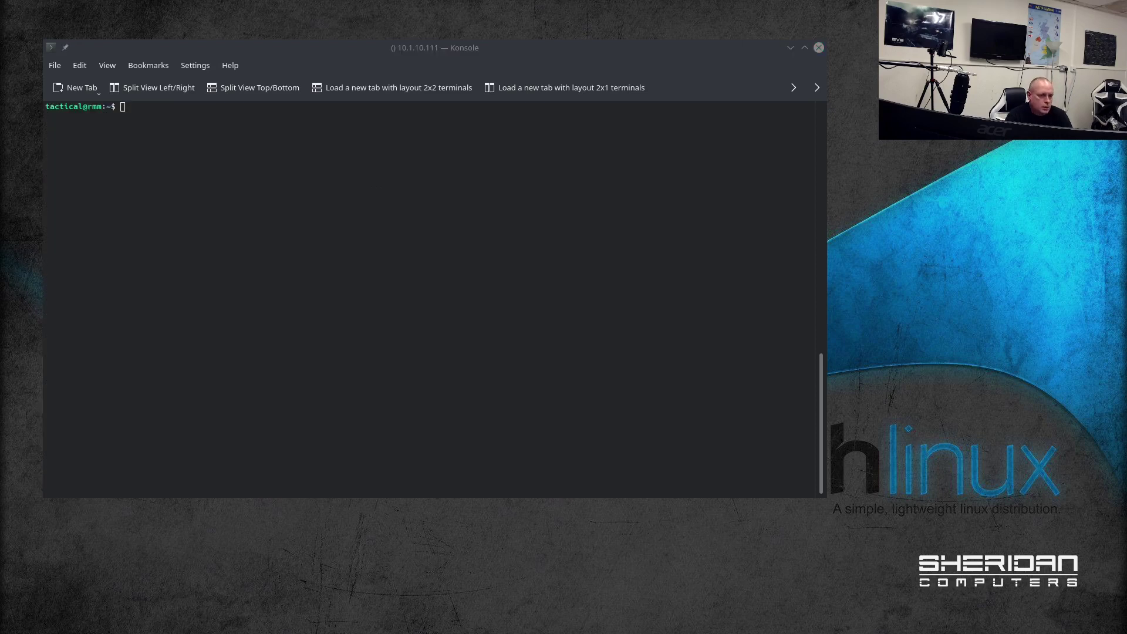
left_click(672, 370)
key("ctrl+shift+v")
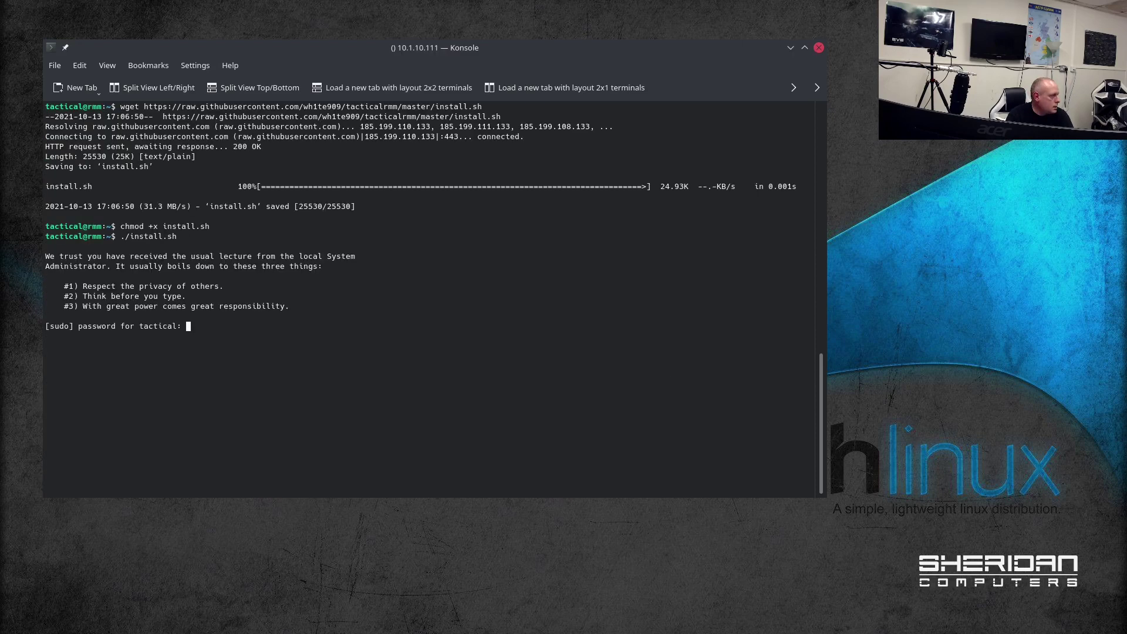
key("Return")
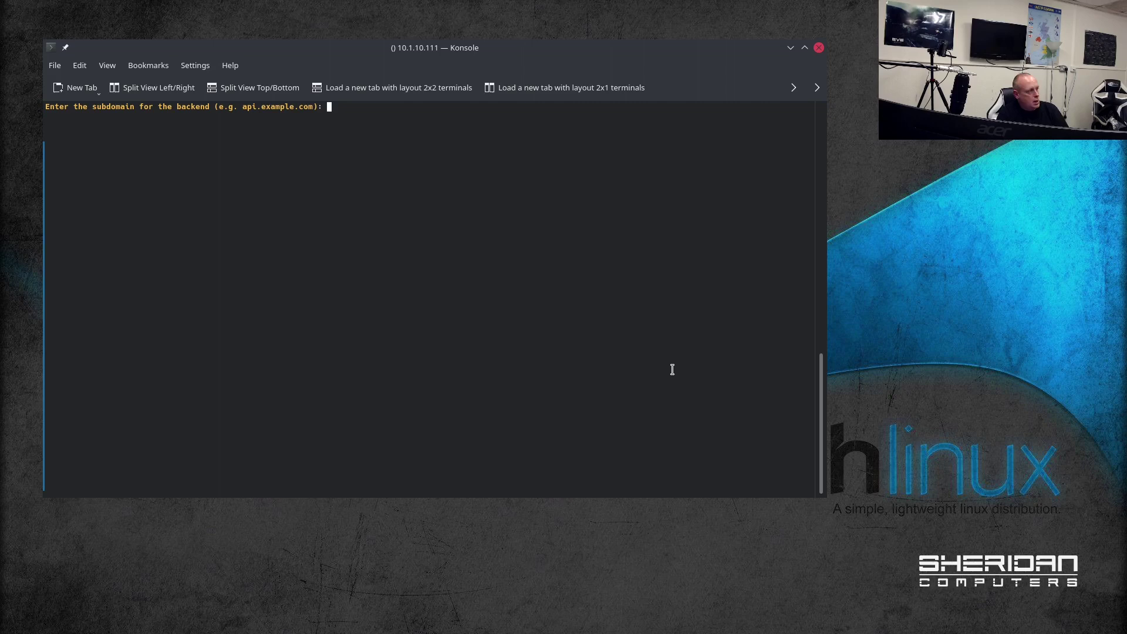
Step: Enter api.sheridans.io, rmm.sheridans.io and mesh.sheridans.io as the backend, frontend and meshcentral subdomains
type("api")
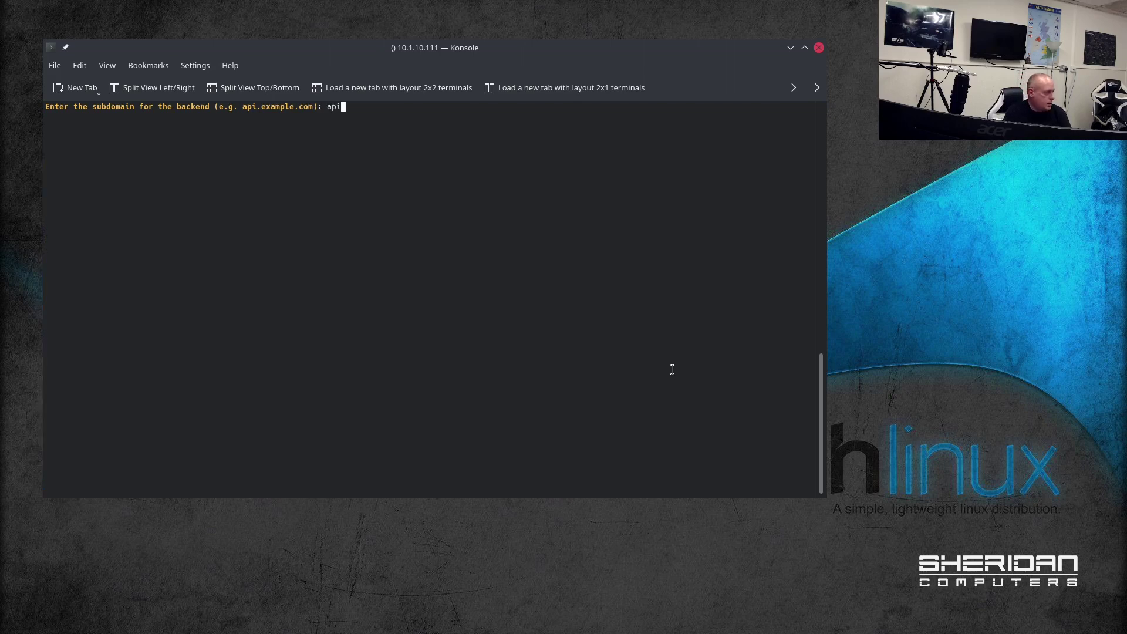
type(".sheridans.io")
key("Return")
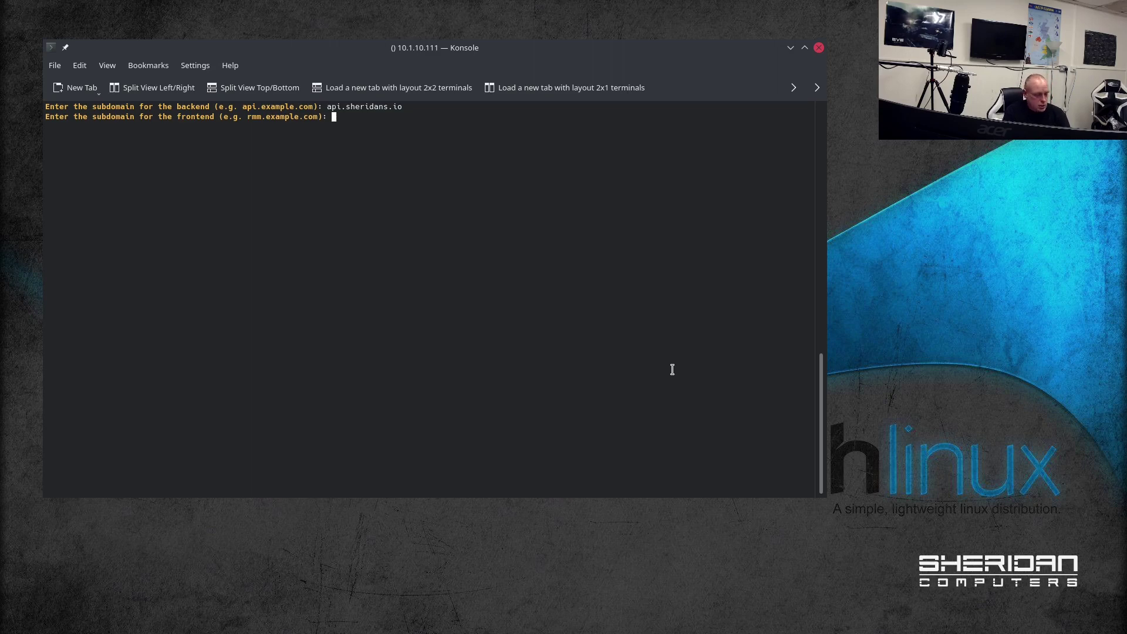
type("rmm.sheridans.io")
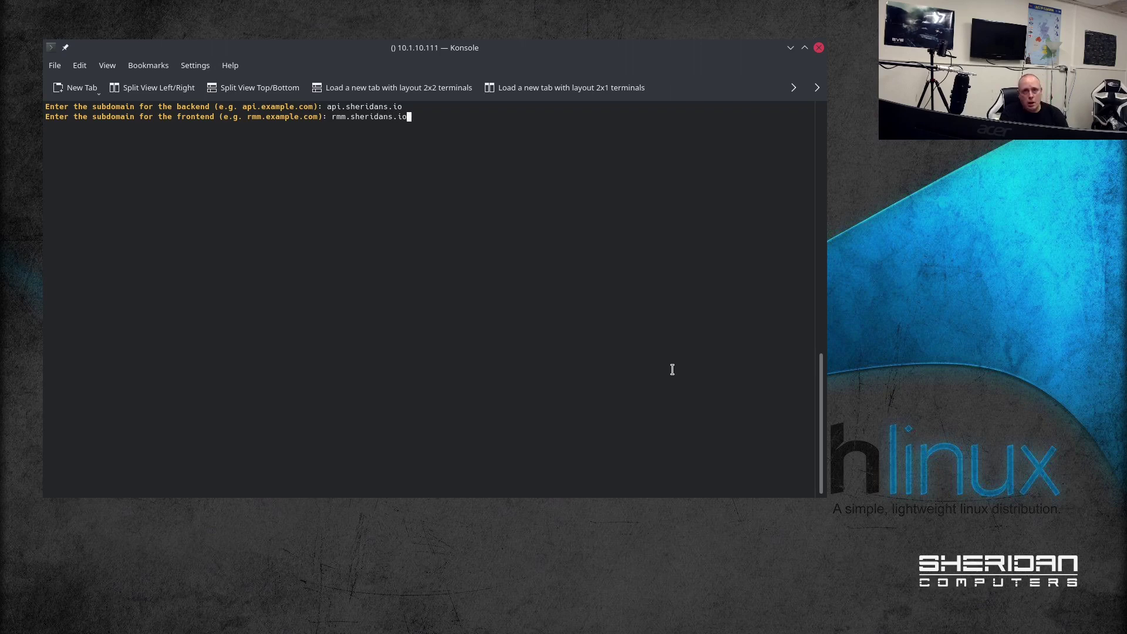
key("Return")
type("mesh")
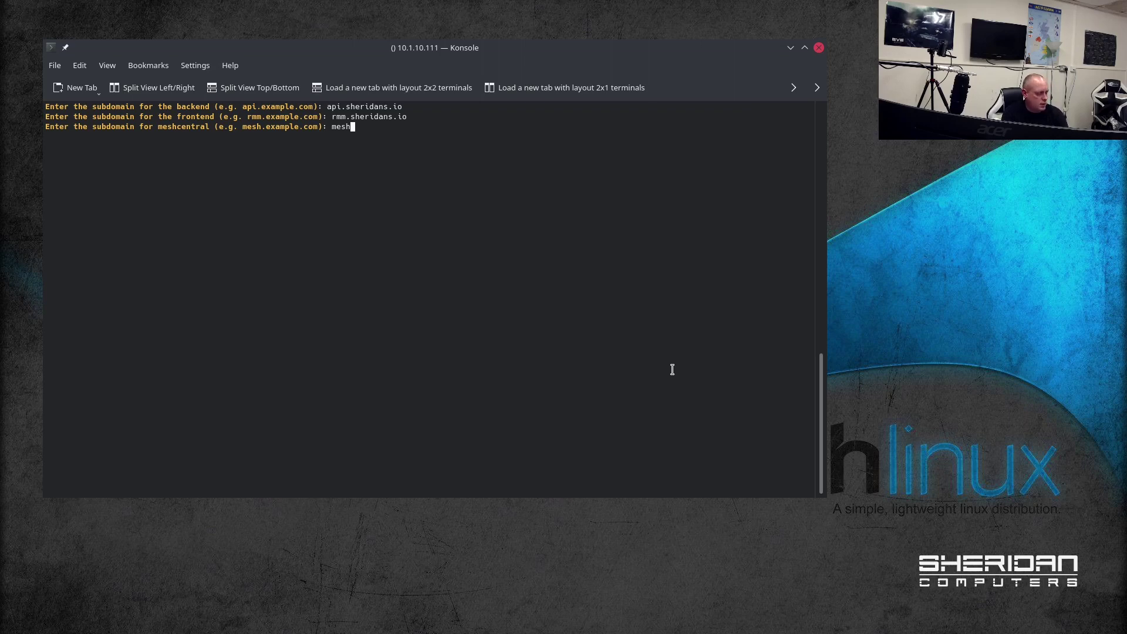
type(".sheridans.io")
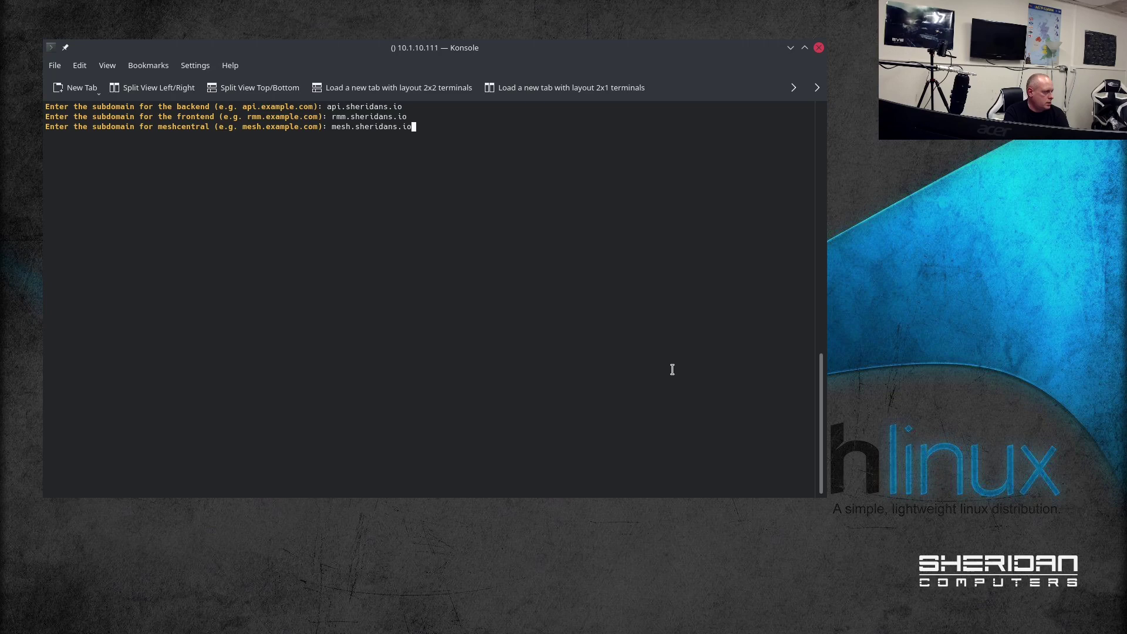
key("Return")
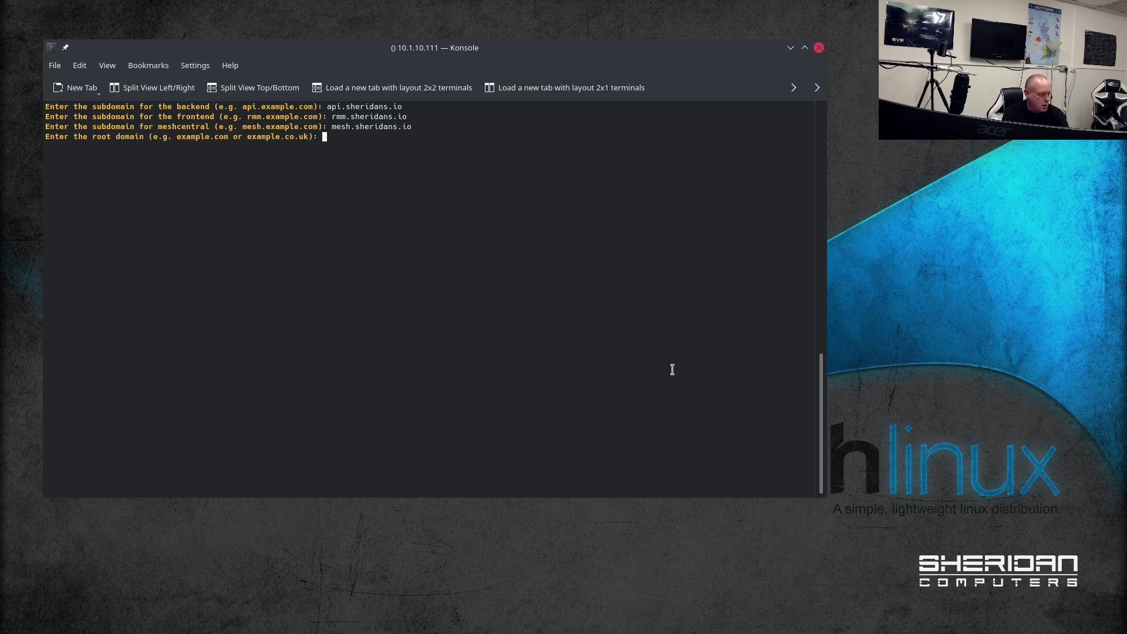
Step: Enter sheridans.io as the root domain and supply the e-mail address for django and meshcentral
type("sheridans")
key("BackSpace")
key("BackSpace")
key("BackSpace")
key("BackSpace")
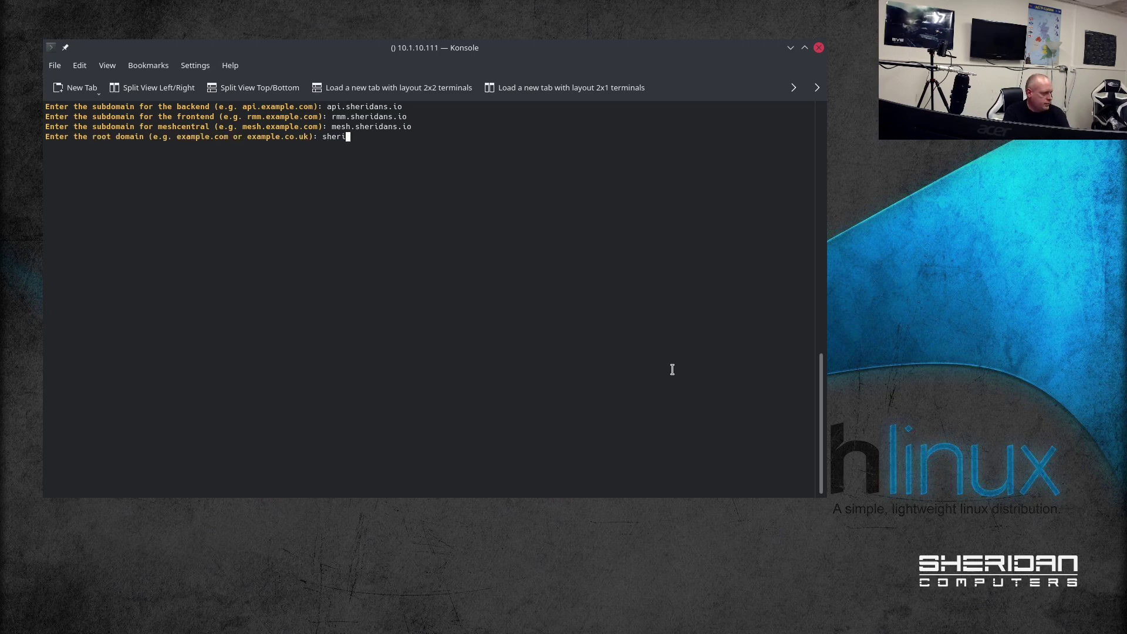
type("dans.io")
key("Return")
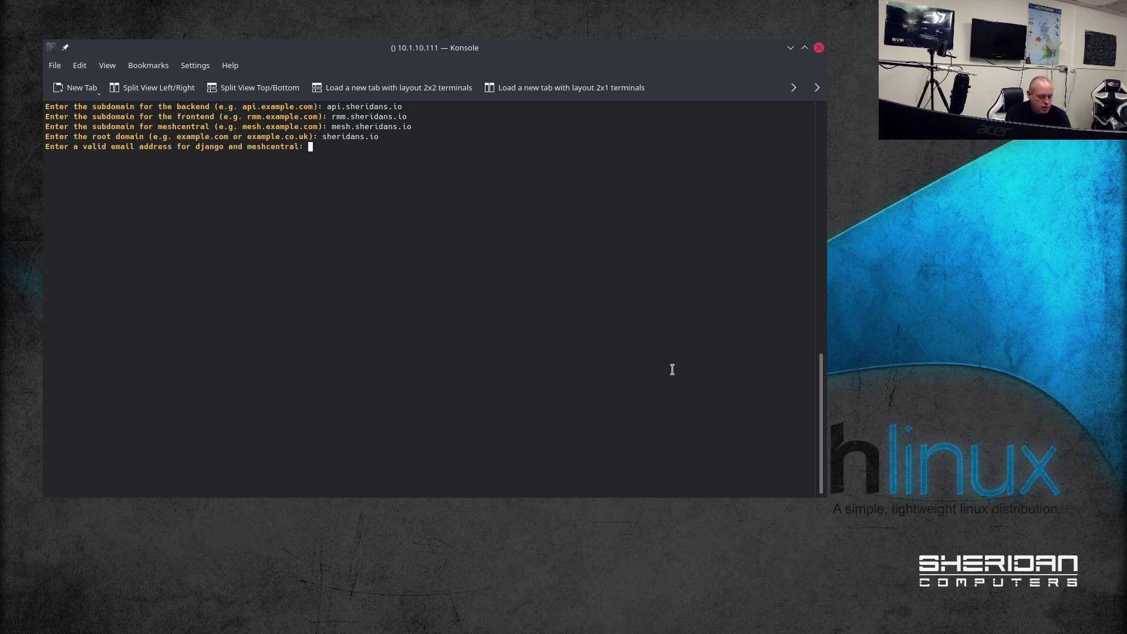
key("ctrl+shift+v")
key("Return")
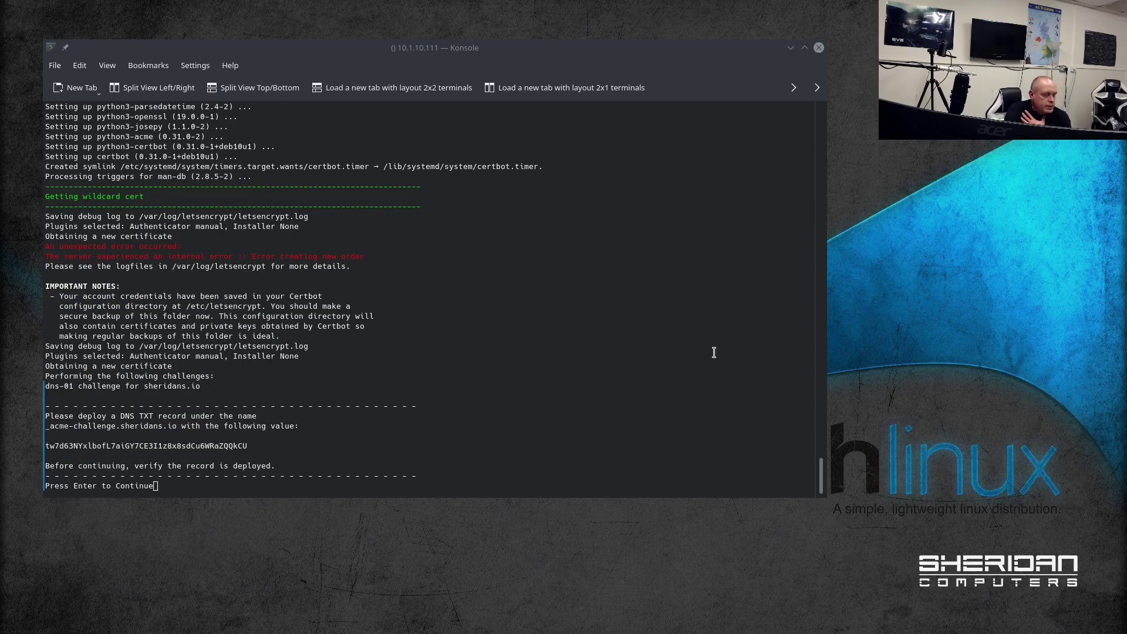
Step: Confirm the challenge value with 'dig _acme-challenge.sheridans.io TXT' in a second terminal, then move it aside
left_click(541, 335)
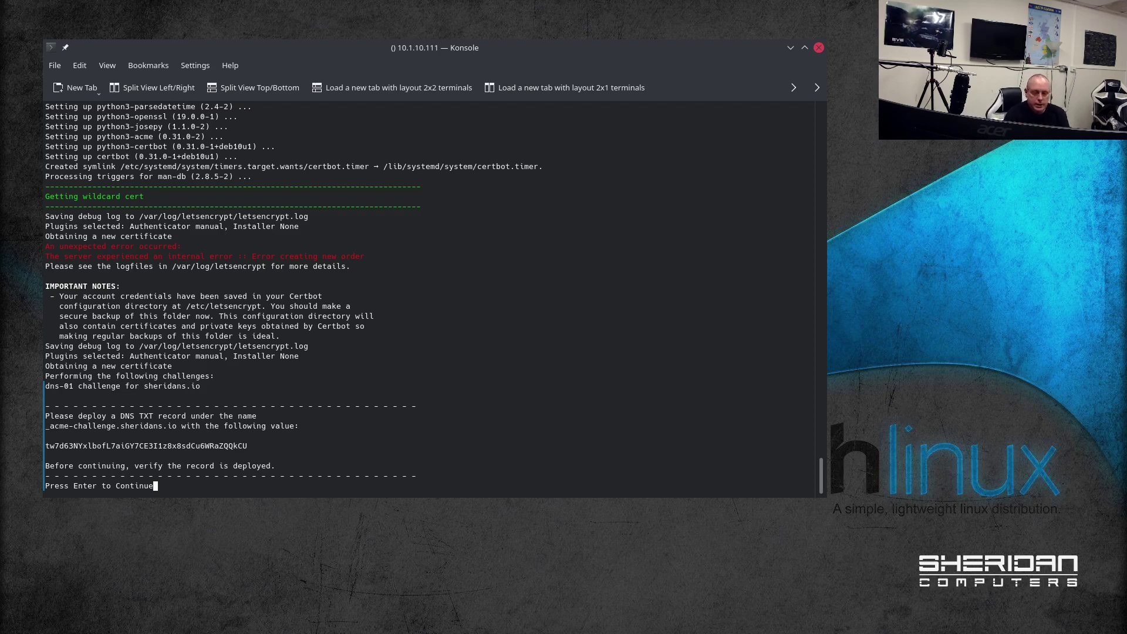
key("alt+Tab")
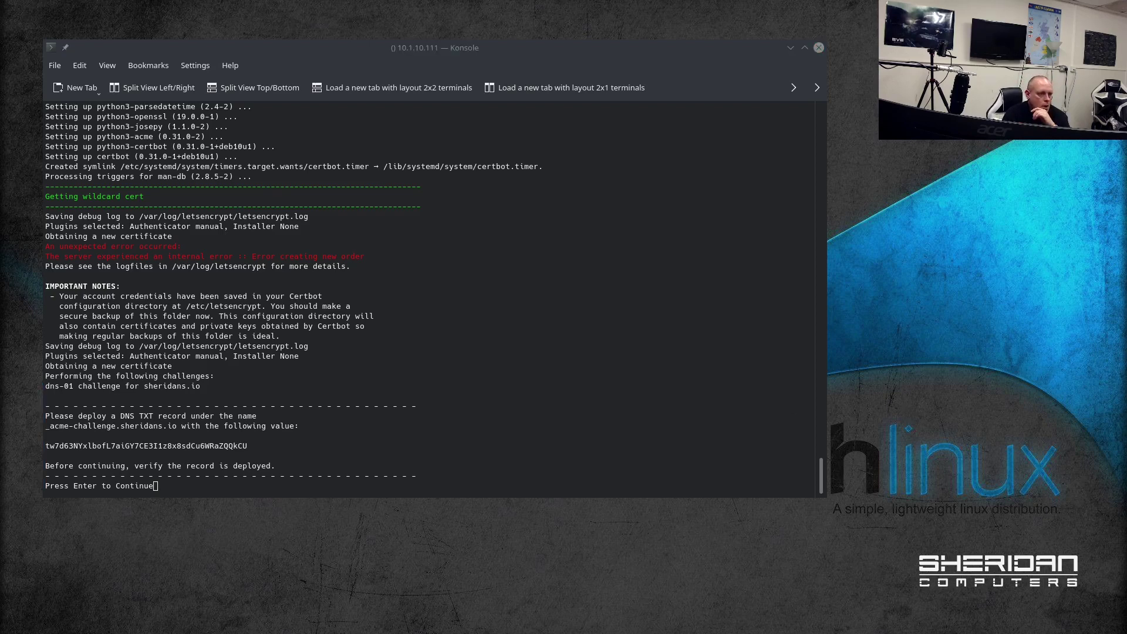
left_click_drag(822, 168, 646, 103)
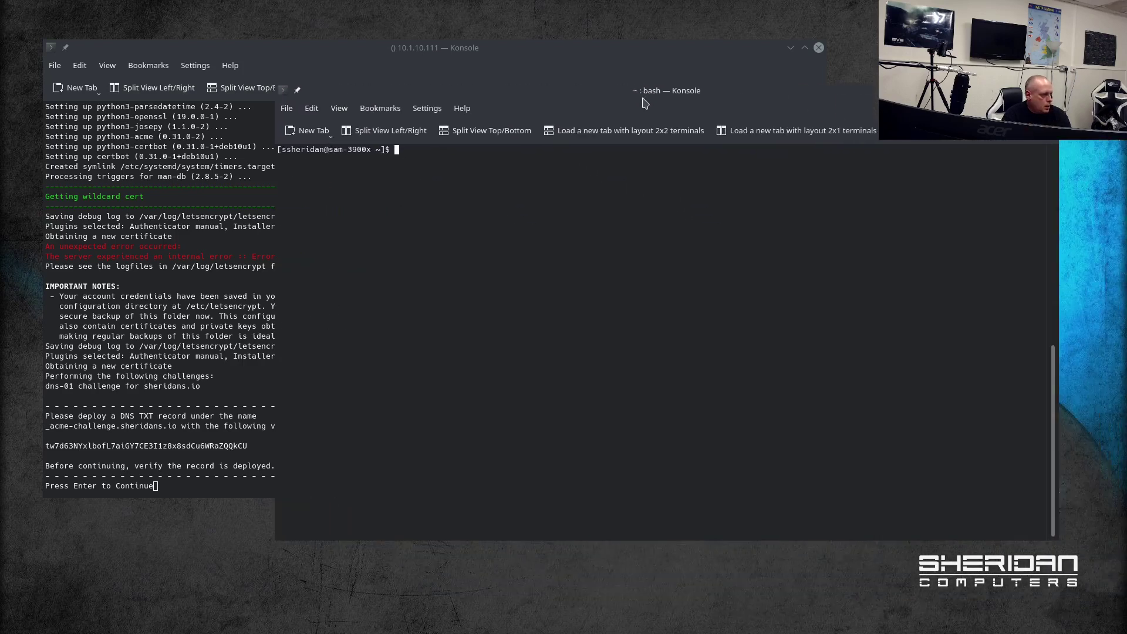
type("dig ")
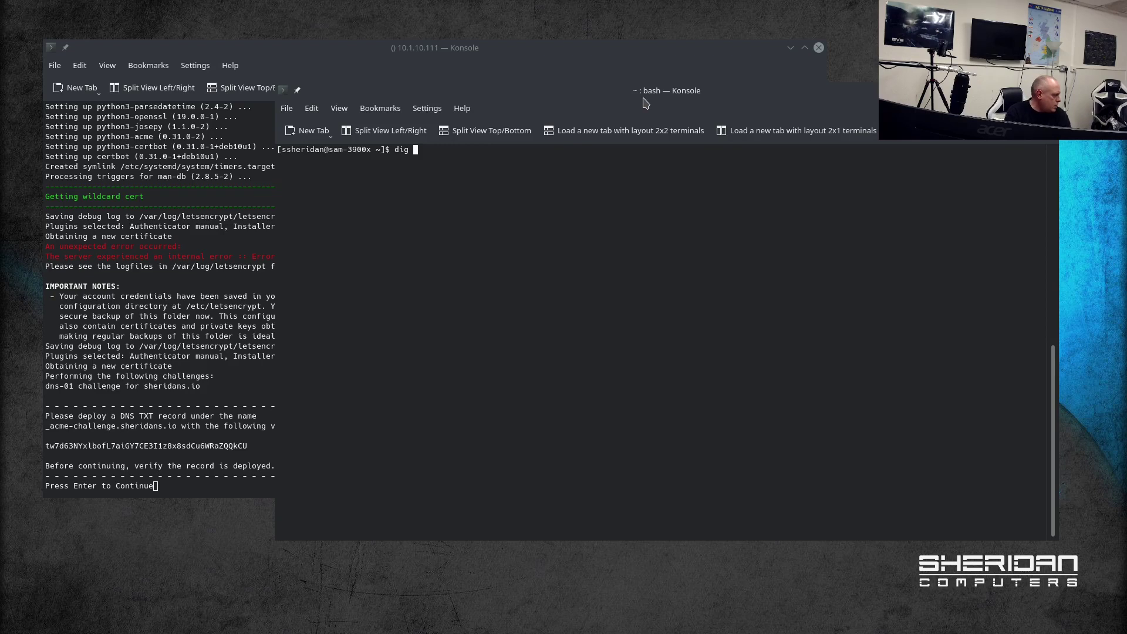
type("_acme-")
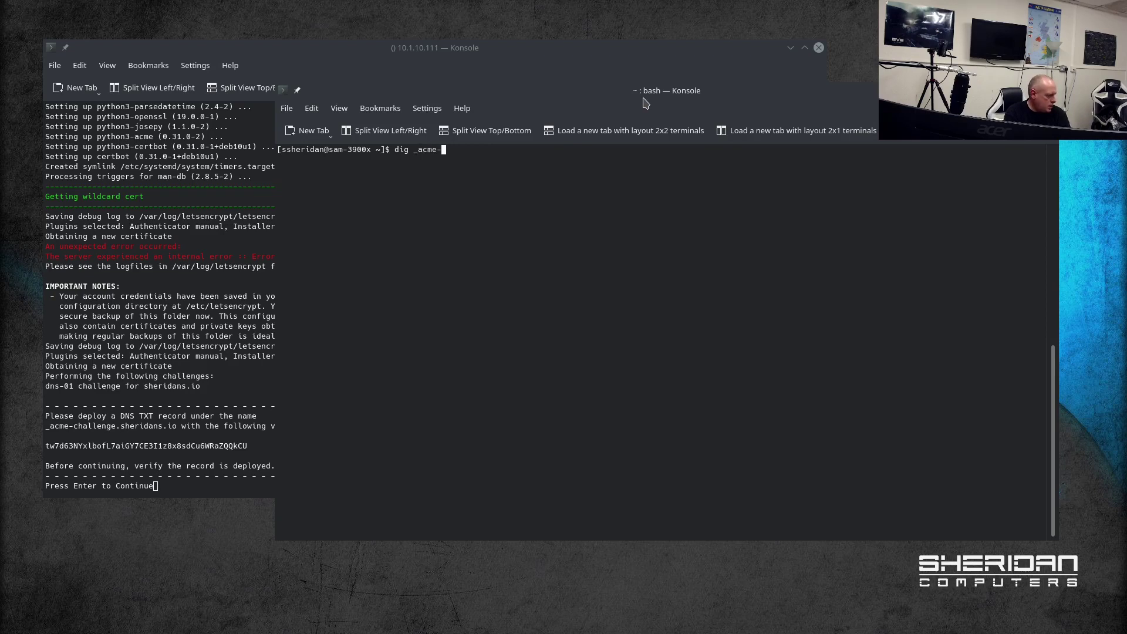
type("challenge.sher")
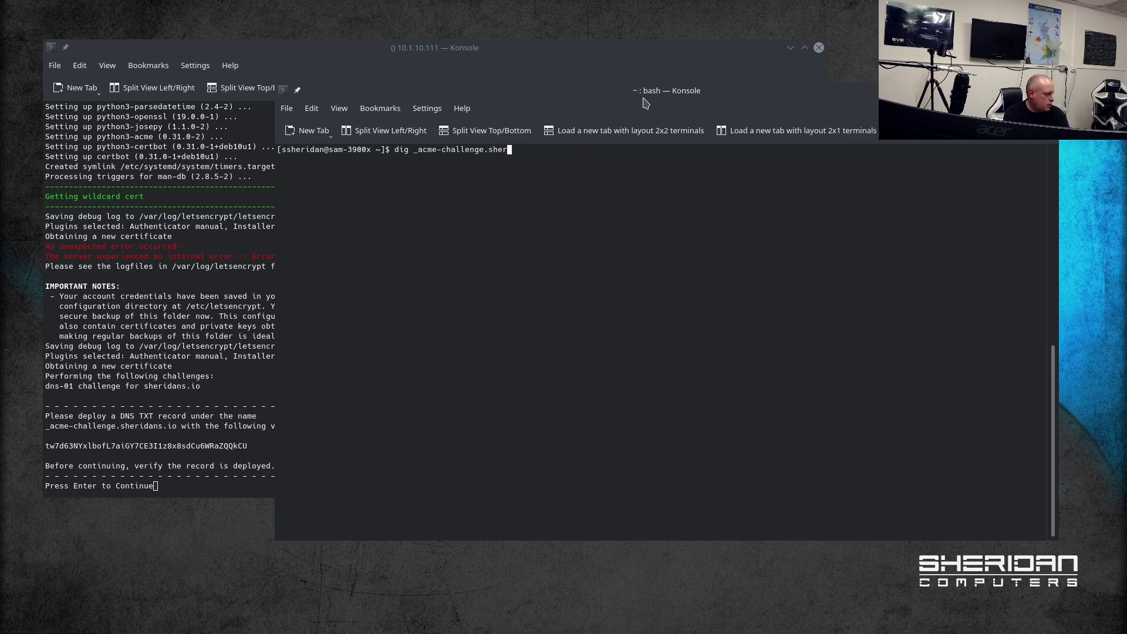
type("idans.io TXT")
key("Return")
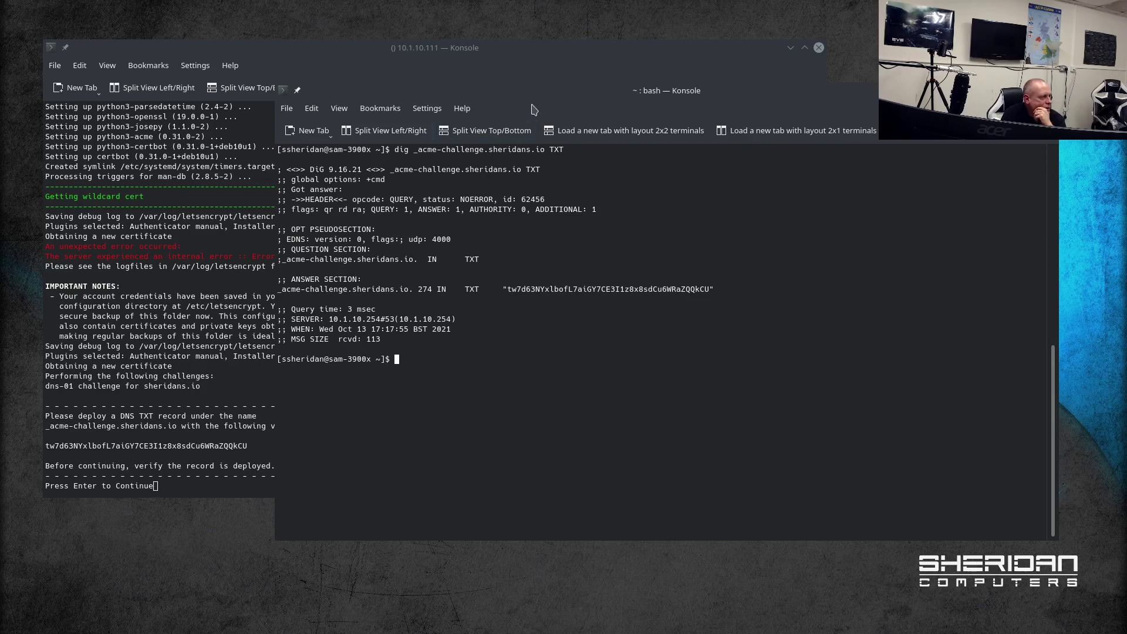
left_click_drag(688, 94, 1126, 160)
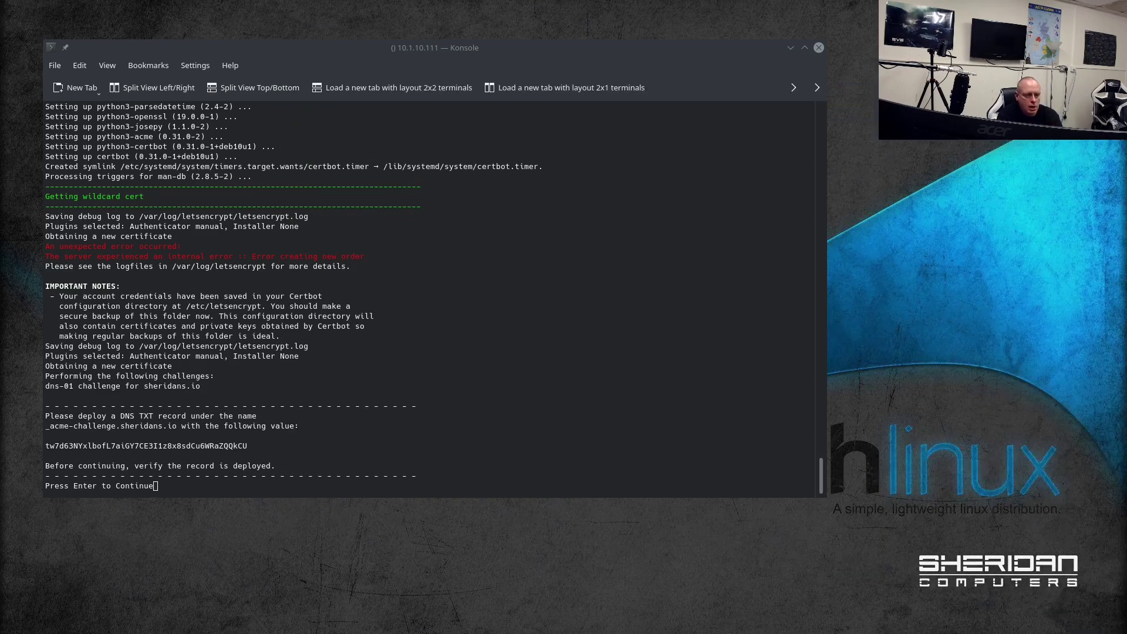
Step: Continue the installer now that the TXT record is live
left_click(635, 476)
key("Return")
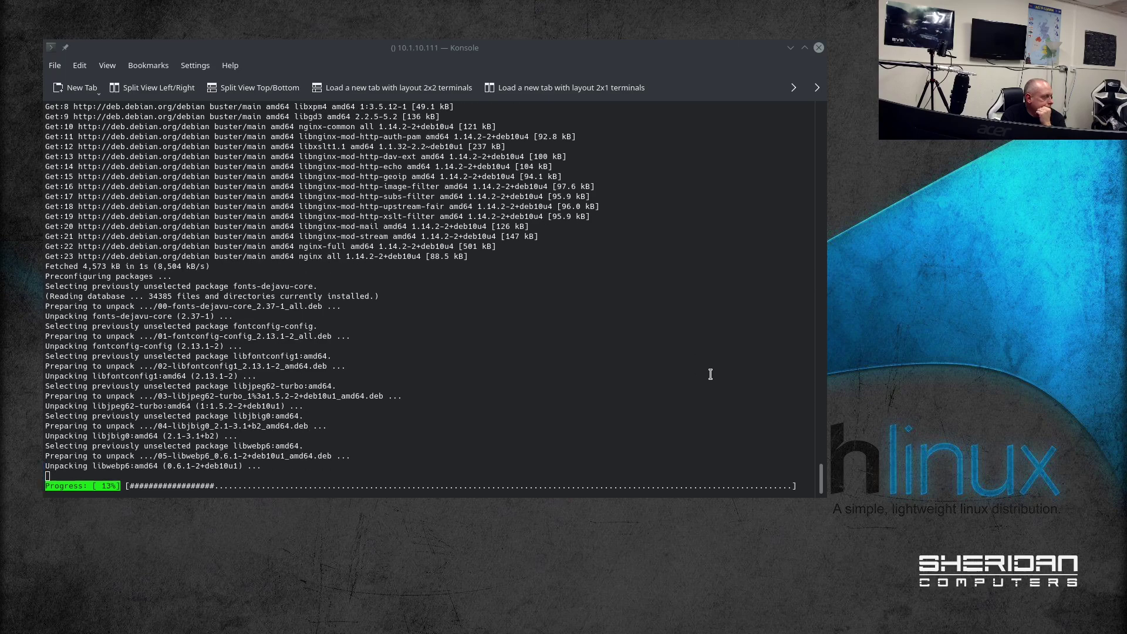
scroll(814, 345, "up", 10)
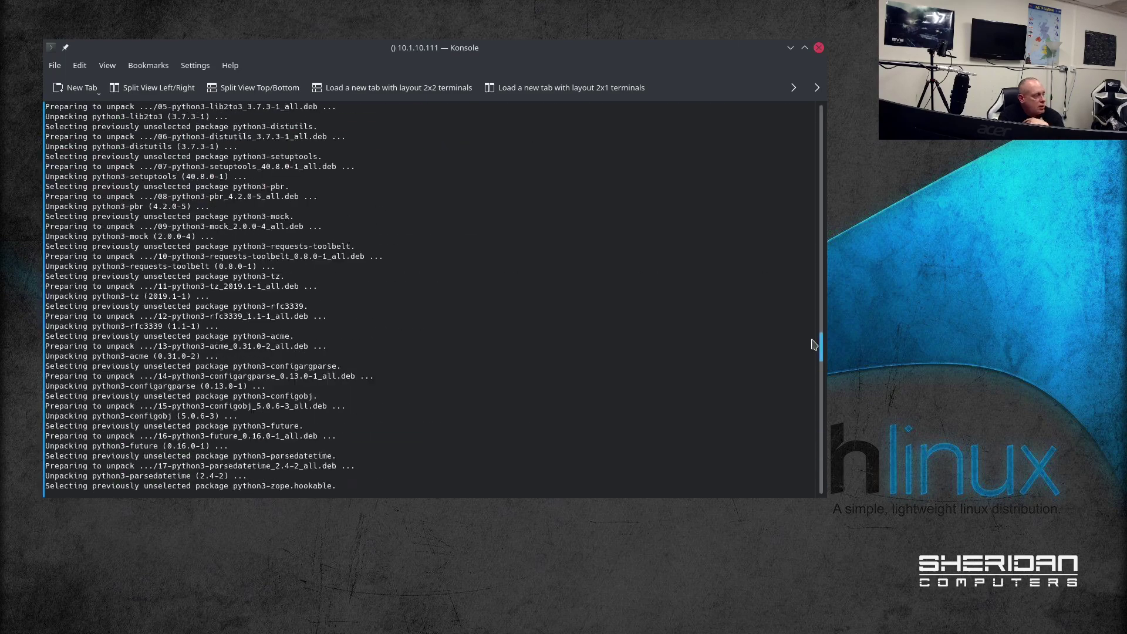
left_click_drag(814, 344, 801, 523)
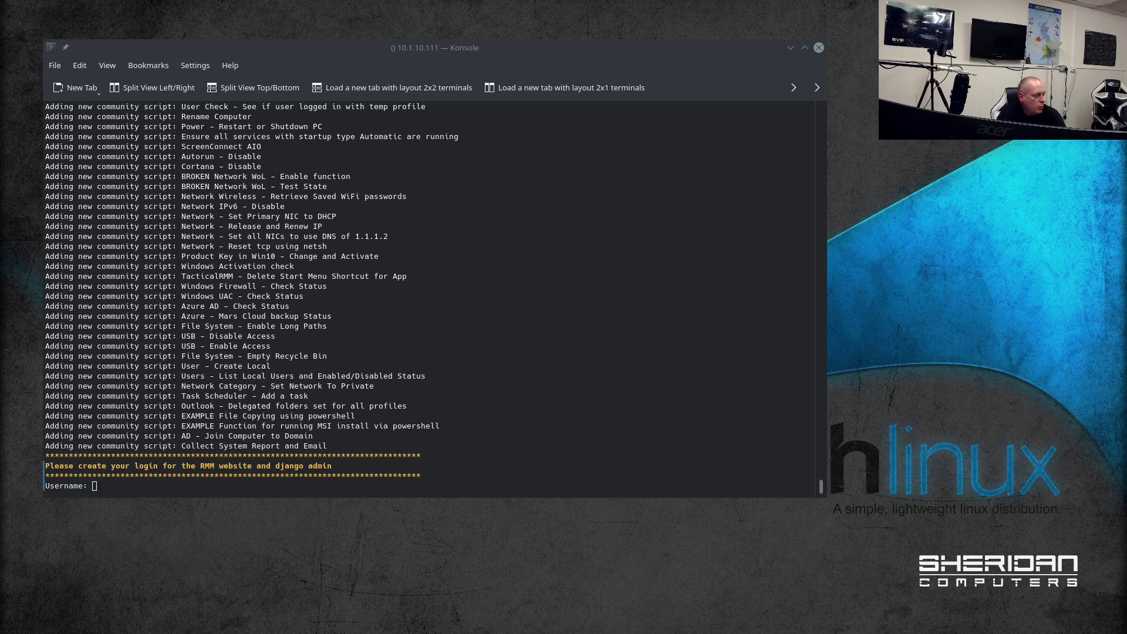
Step: Create the web login 'tactical' with its password and continue past the authenticator setup code
left_click(673, 435)
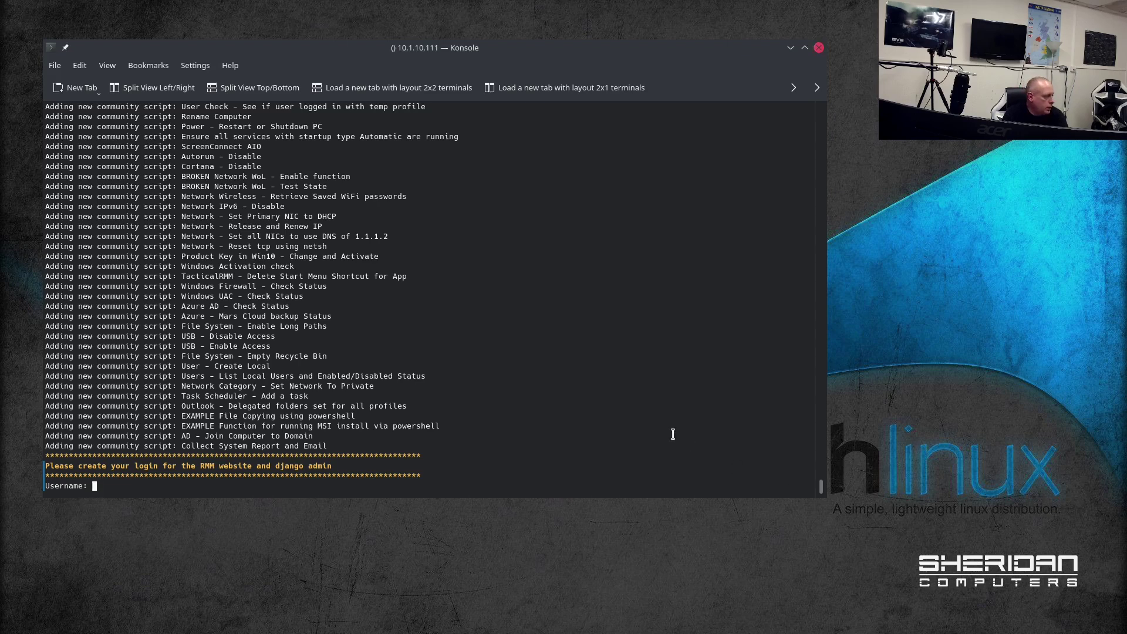
type("t")
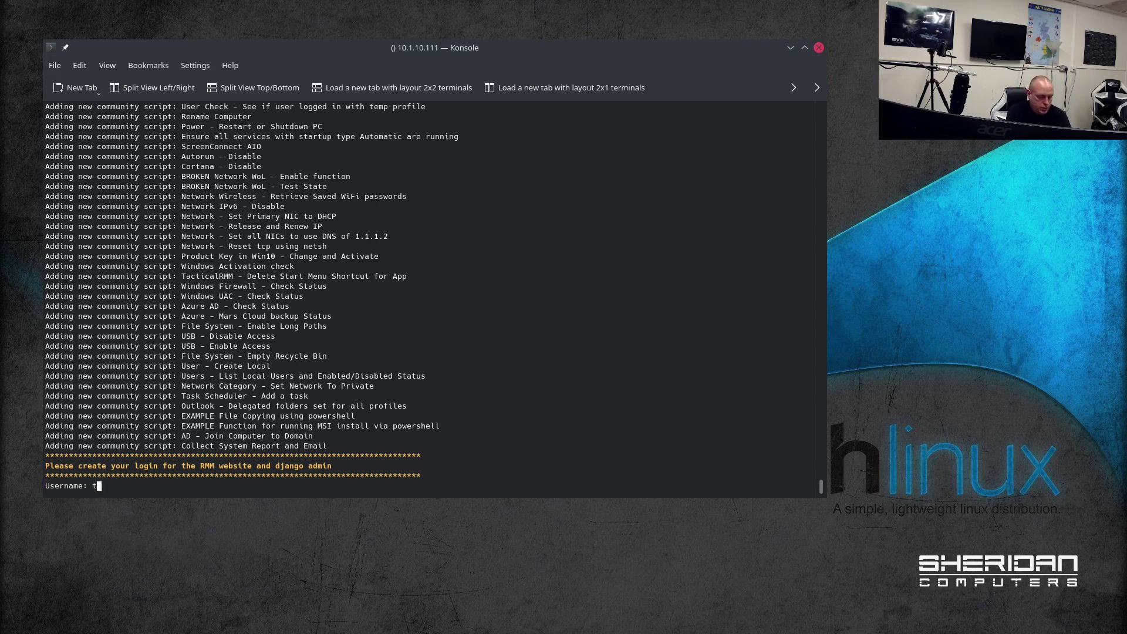
type("actical")
key("Return")
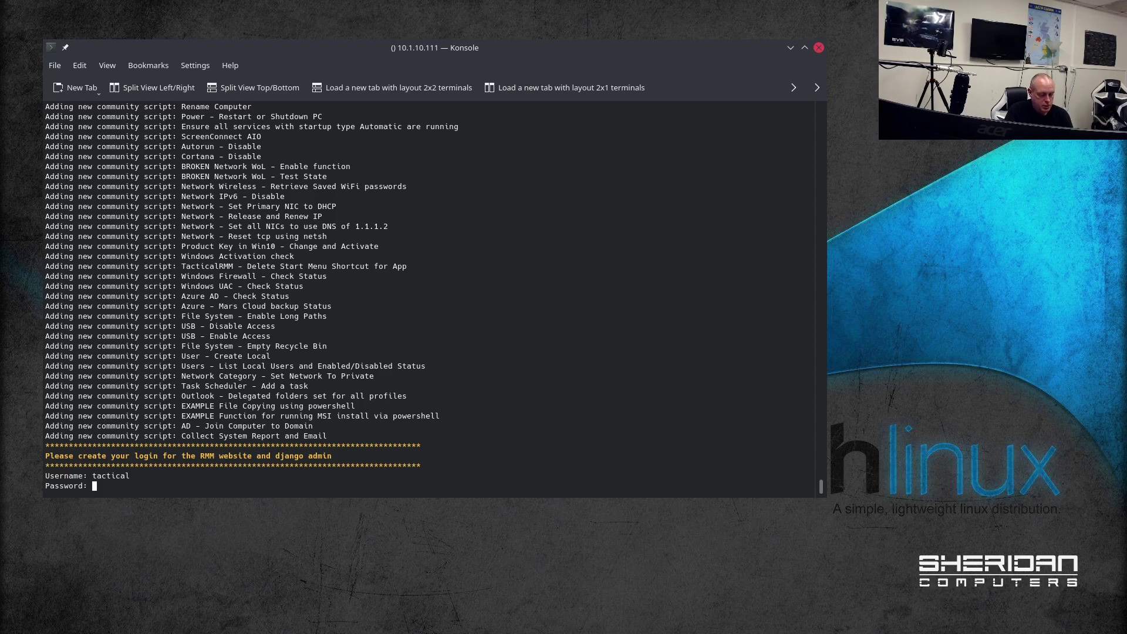
key("Return")
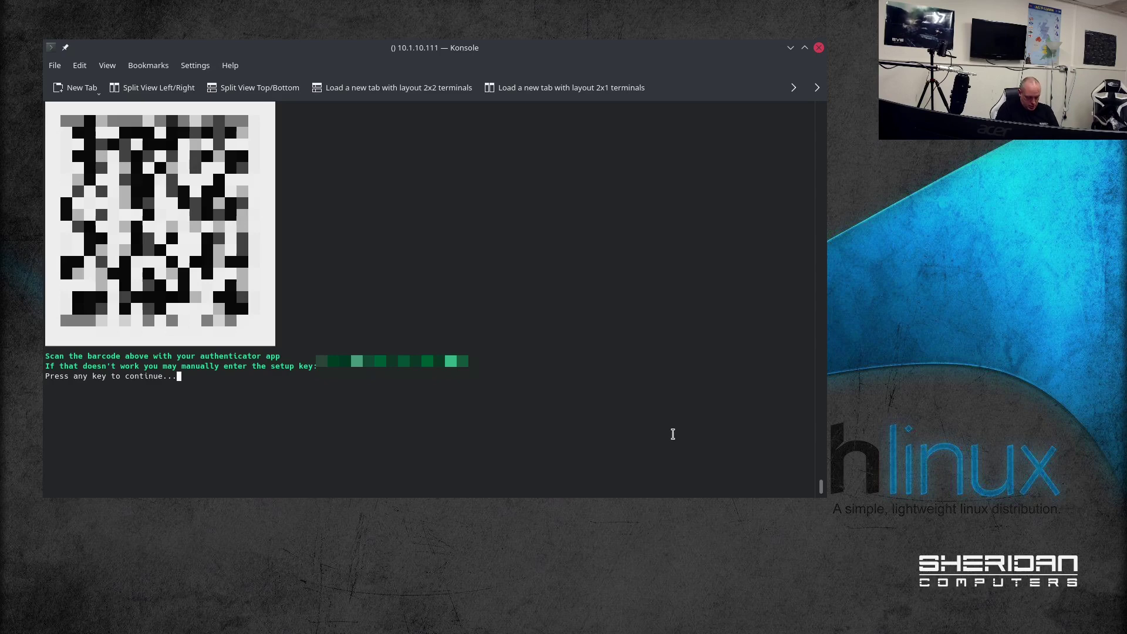
key("Return")
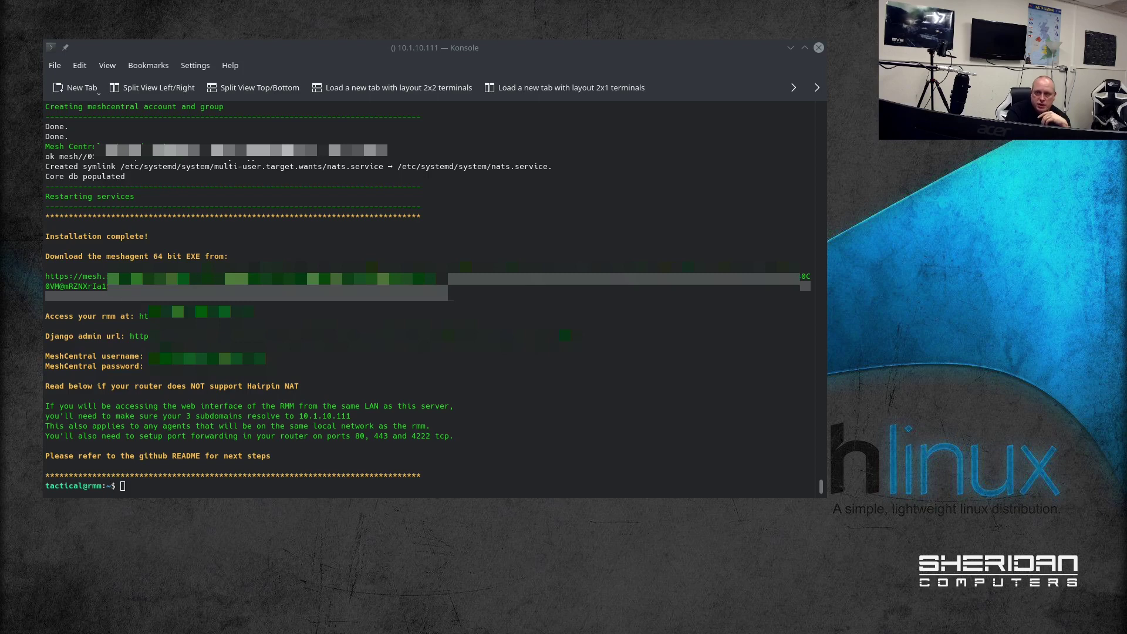
Step: Copy the meshagent download link from the install summary and open it in a maximised Firefox window
key("alt+Tab")
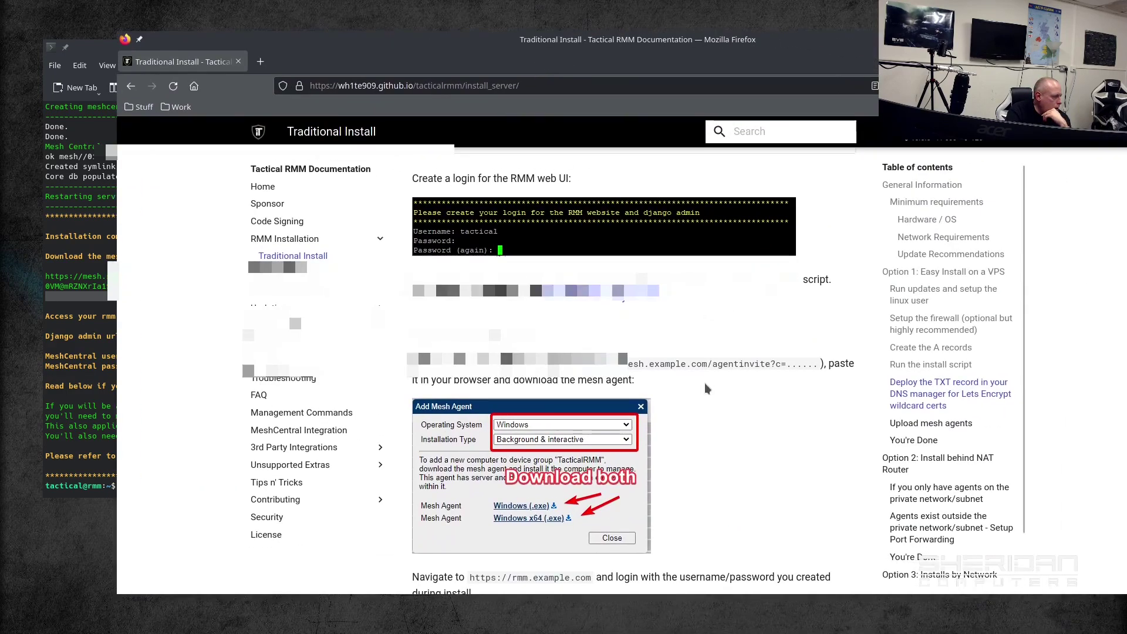
scroll(707, 387, "up", 2)
scroll(710, 384, "down", 4)
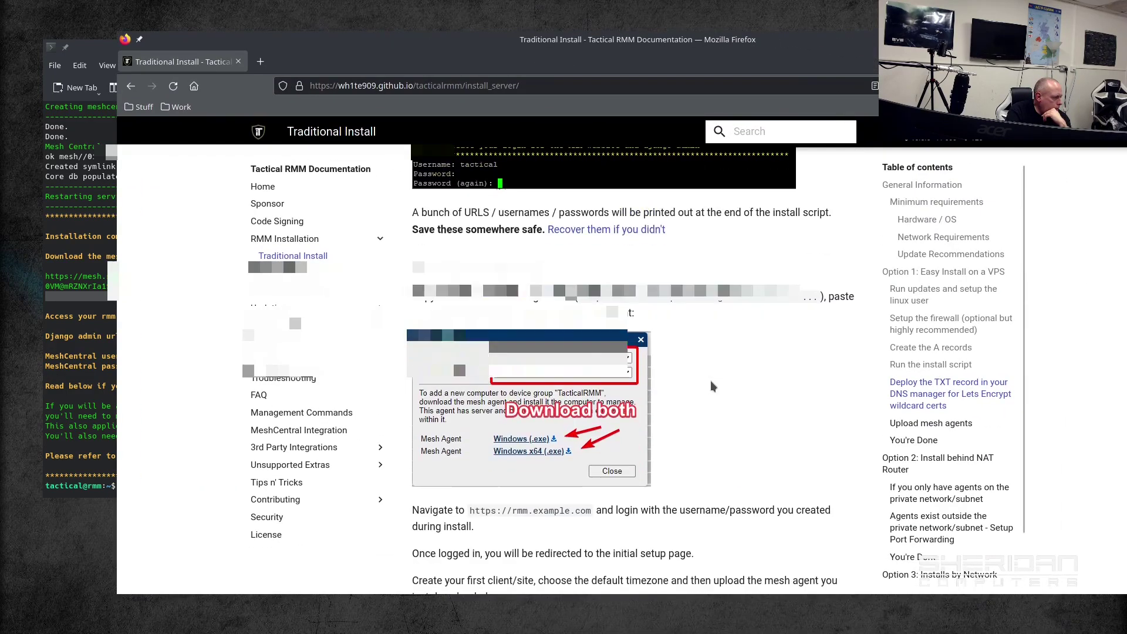
double_click(535, 59)
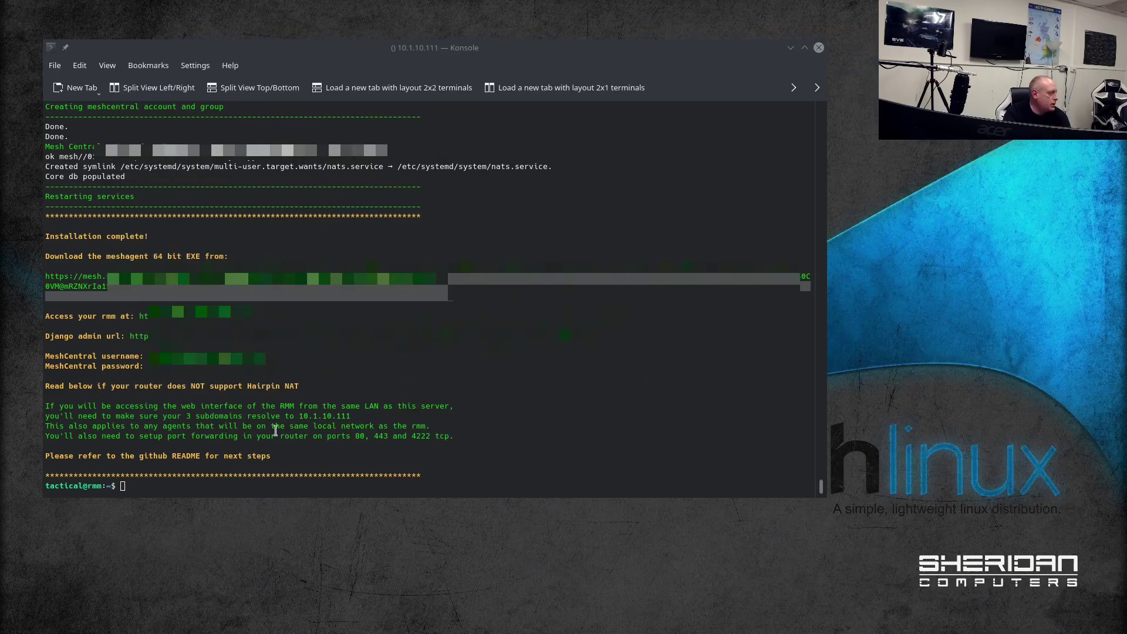
left_click(464, 288)
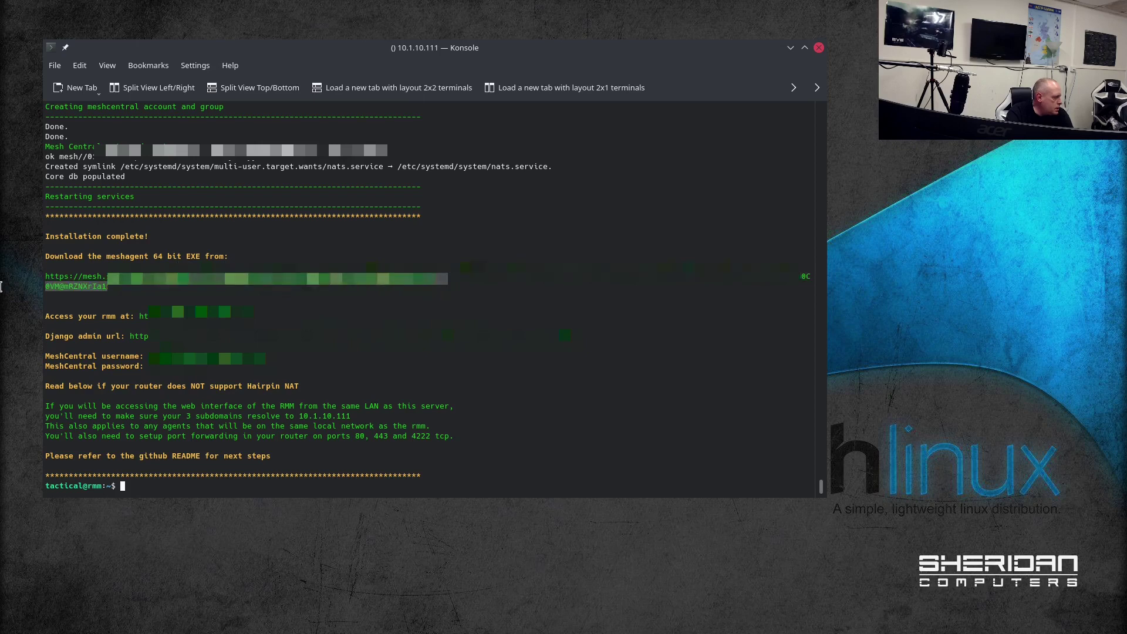
right_click(61, 279)
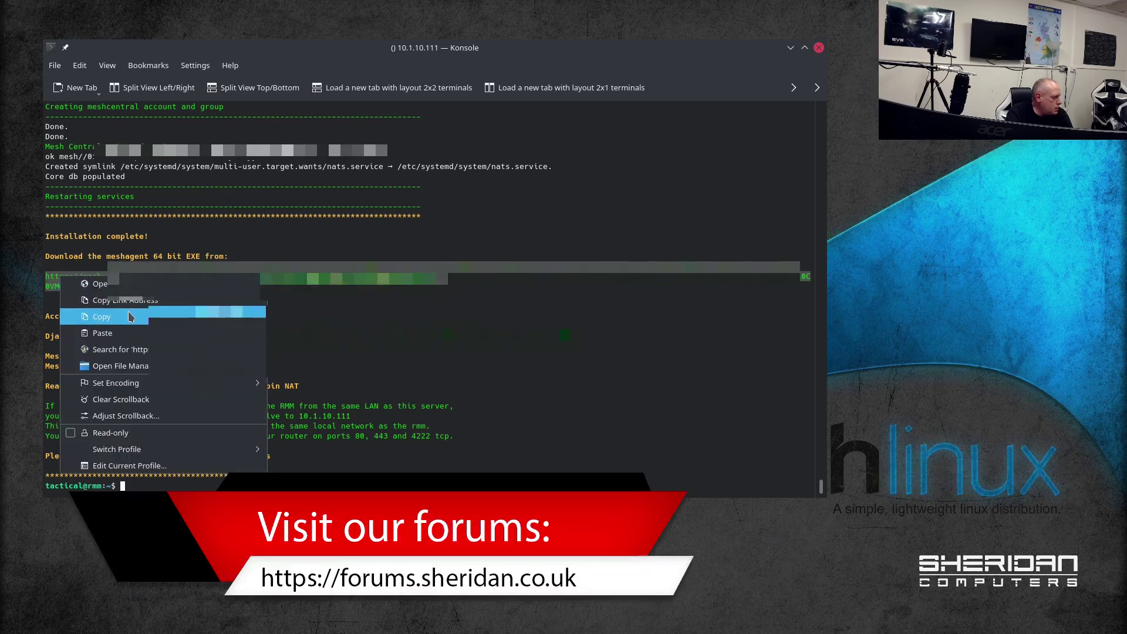
left_click(130, 317)
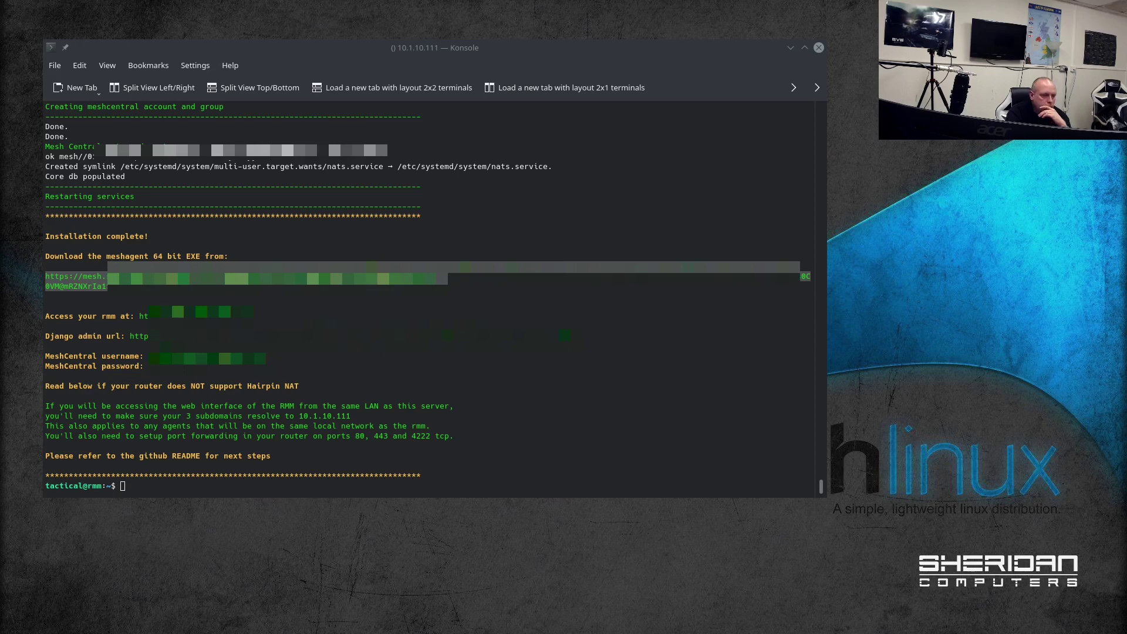
key("alt+Tab")
left_click_drag(818, 189, 468, 76)
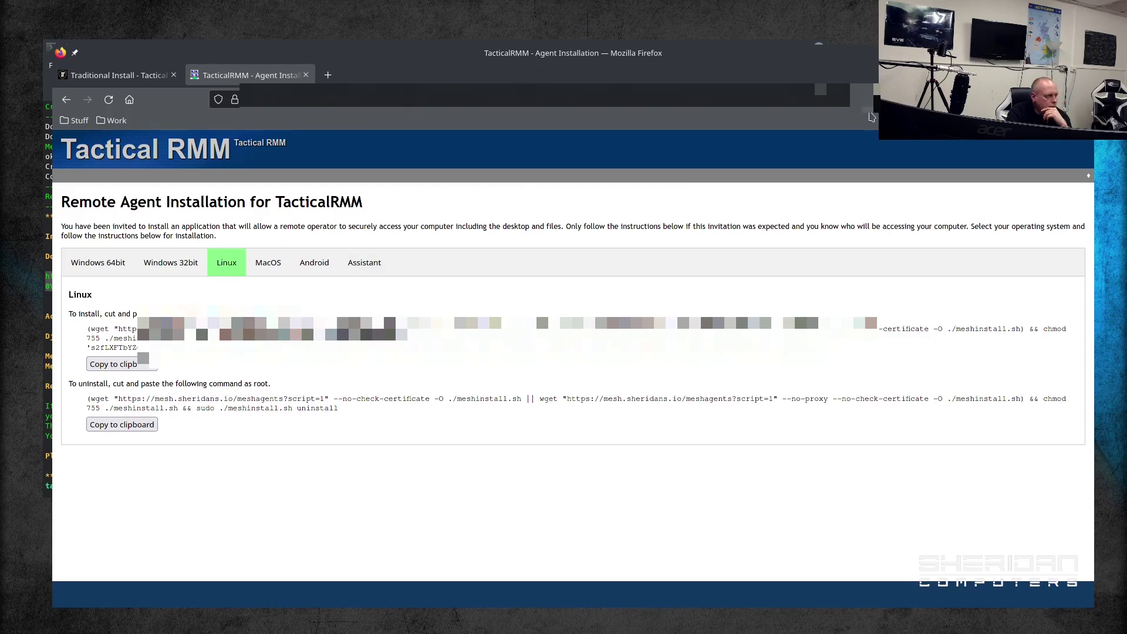
Step: Download and save the Windows 64bit mesh agent installer
left_click(128, 78)
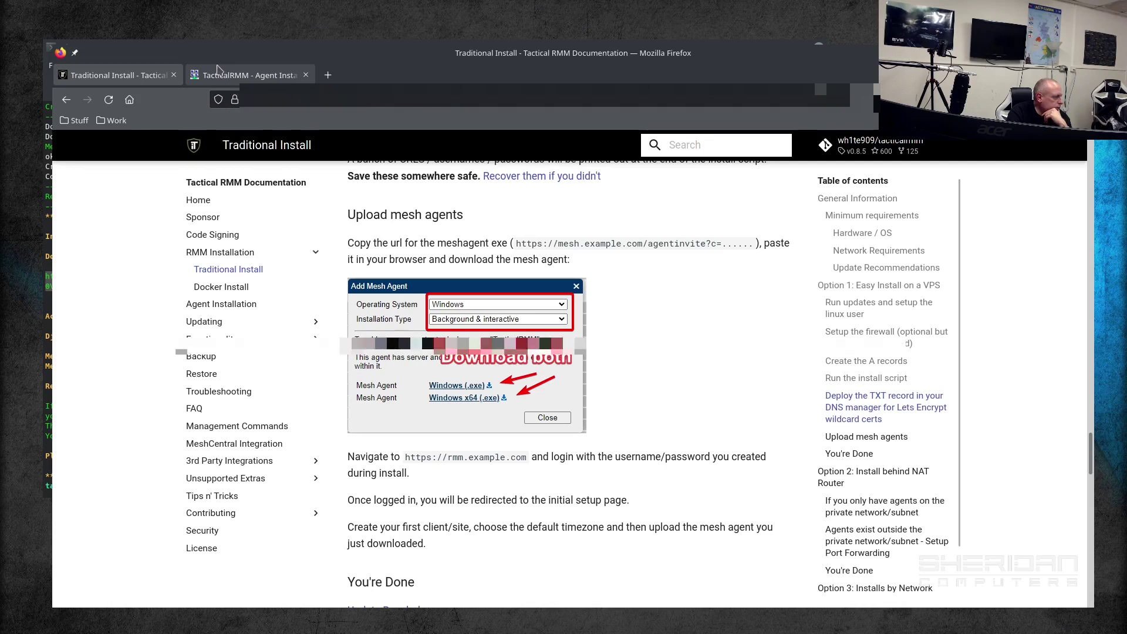
left_click(230, 77)
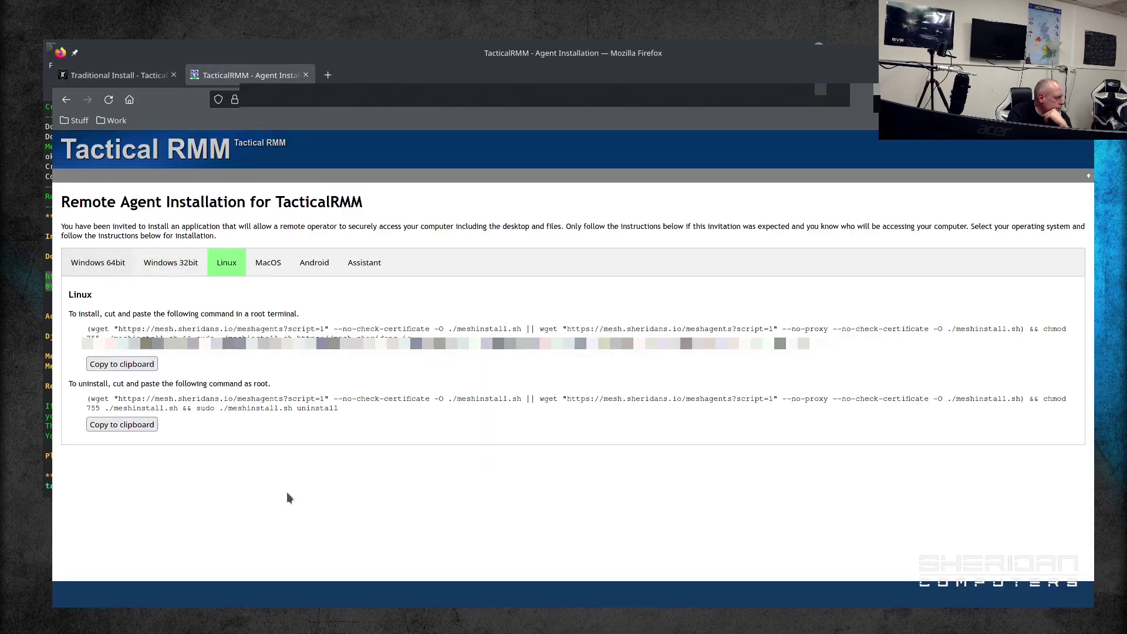
left_click(99, 269)
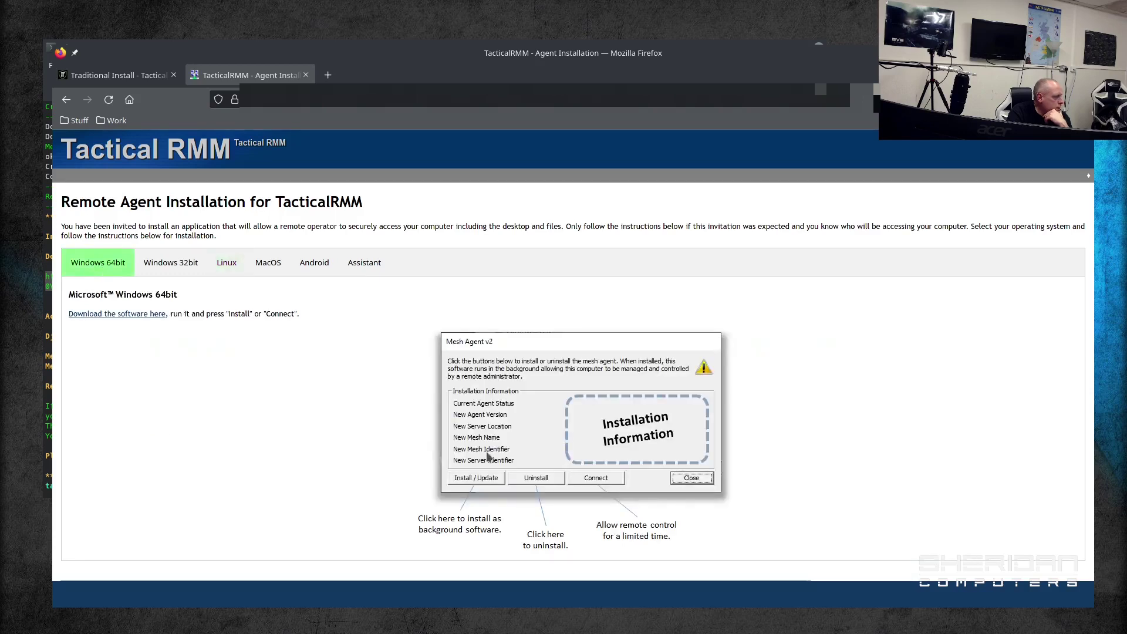
left_click(144, 317)
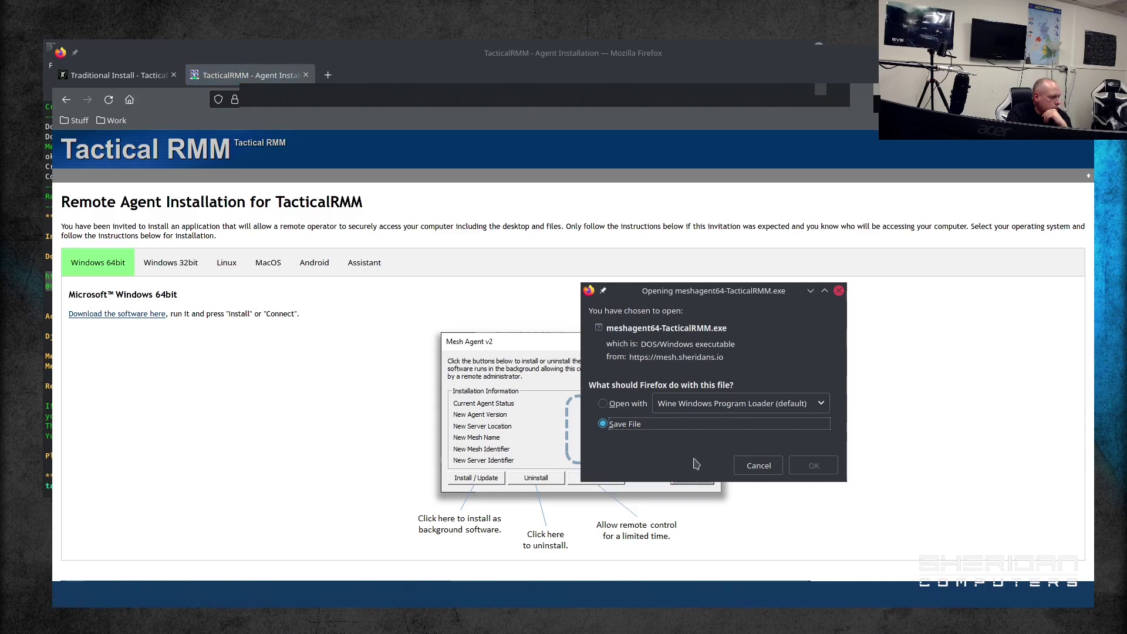
left_click(832, 470)
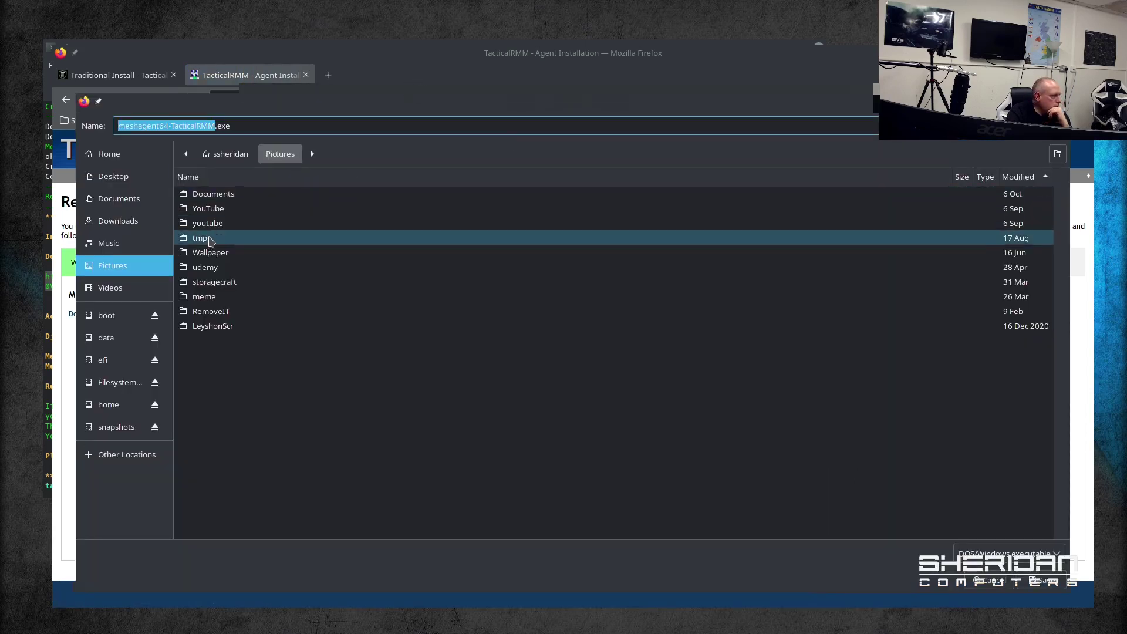
key("Return")
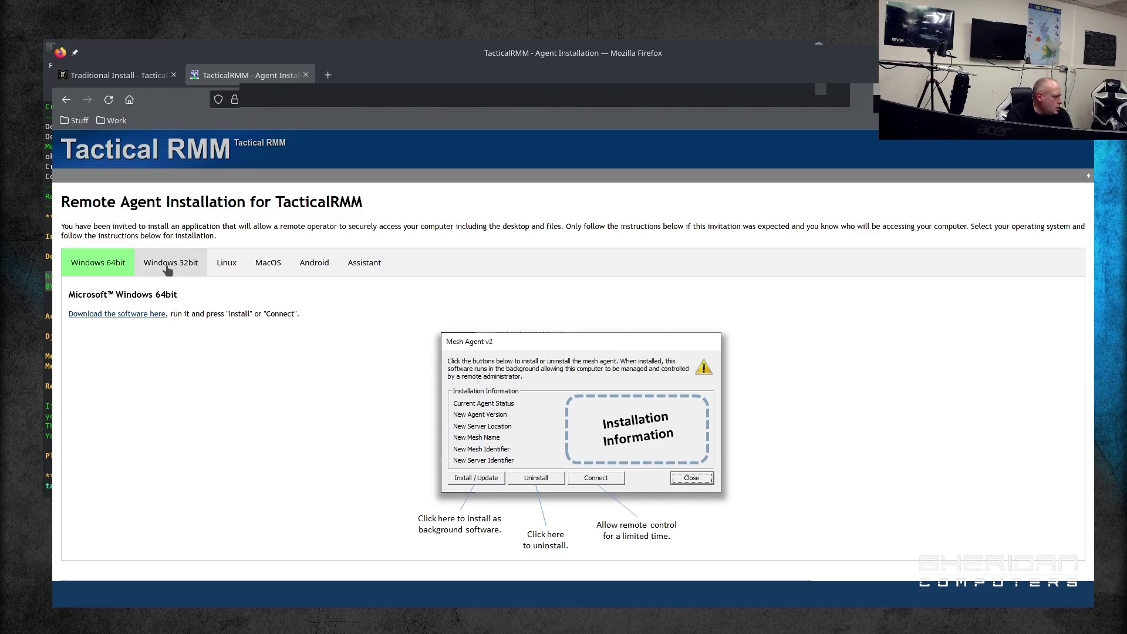
Step: Download the Windows 32bit mesh agent and save it beside the 64-bit one
left_click(169, 270)
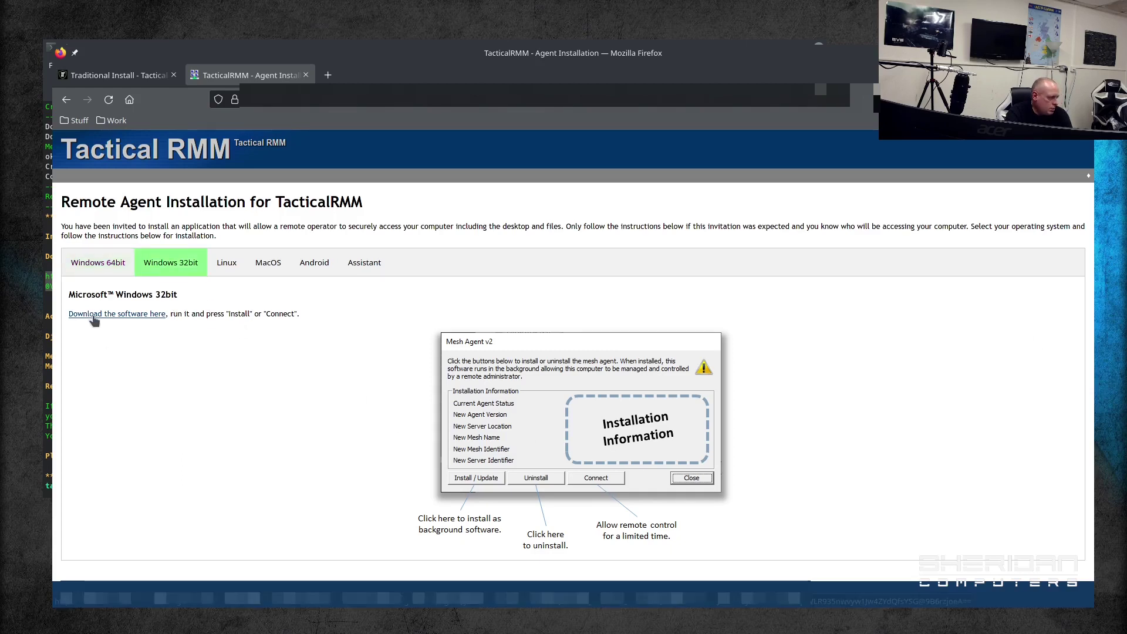
left_click(80, 314)
left_click(814, 467)
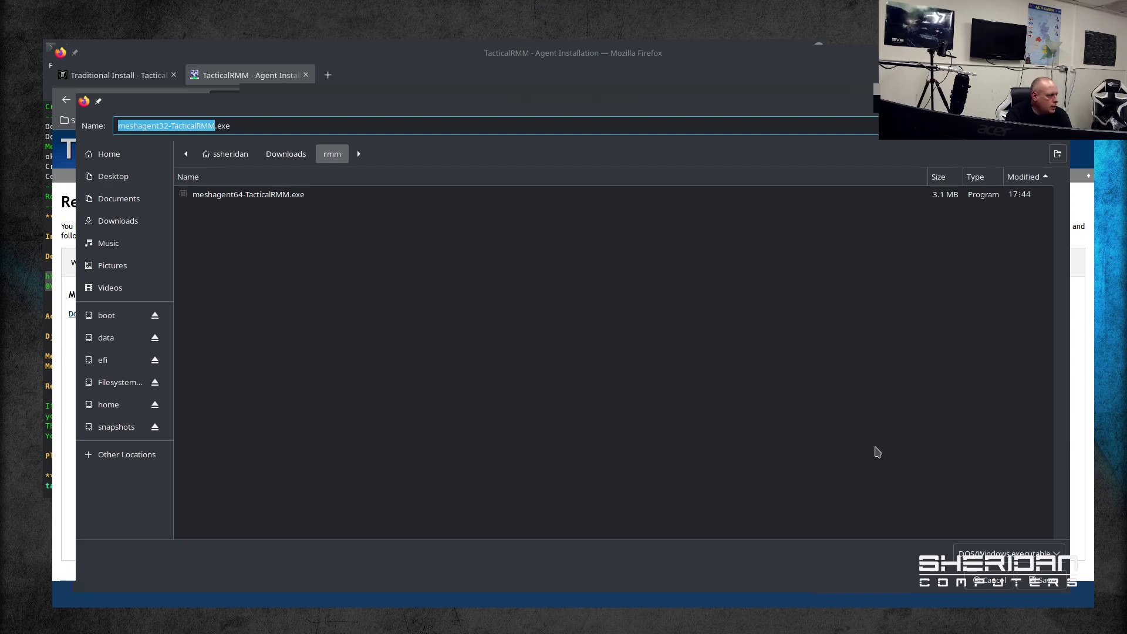
left_click(1042, 582)
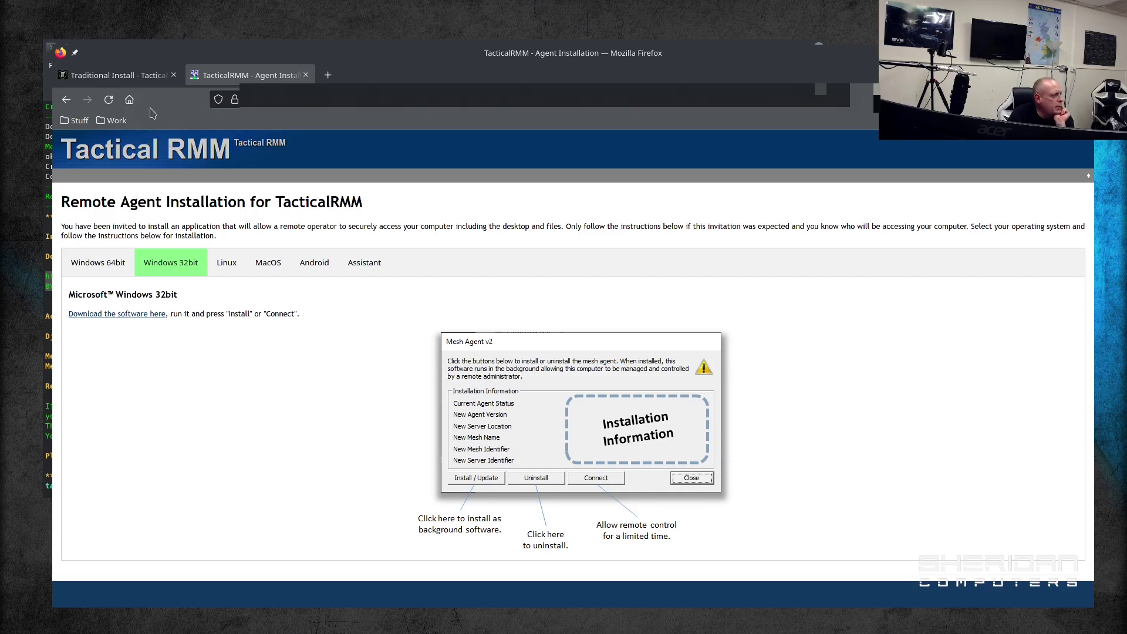
left_click(133, 88)
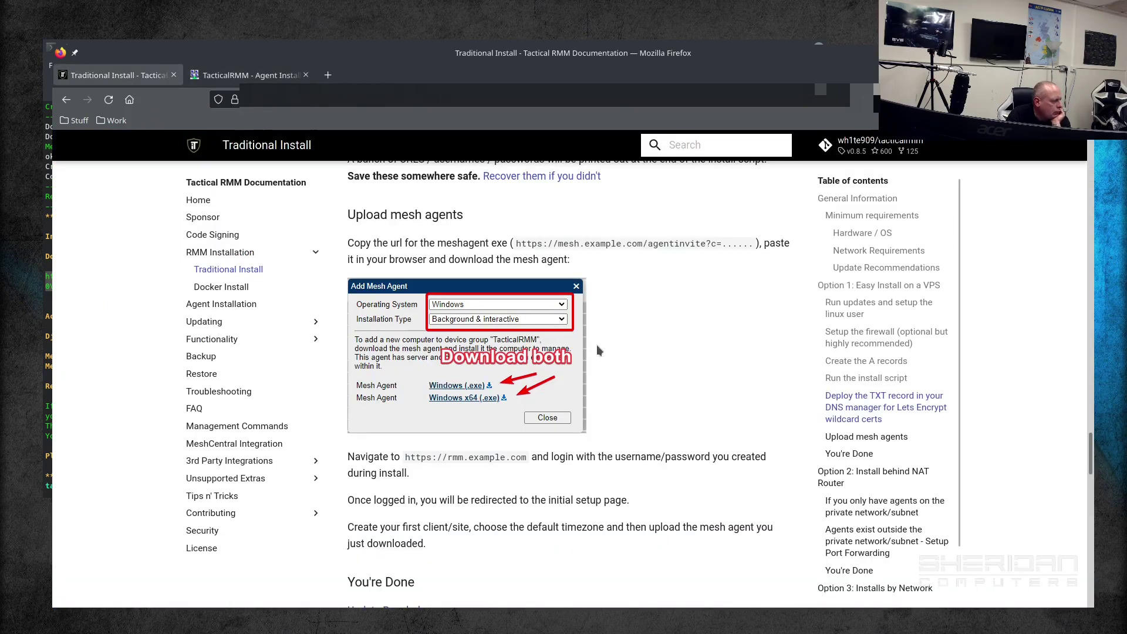
scroll(595, 412, "down", 3)
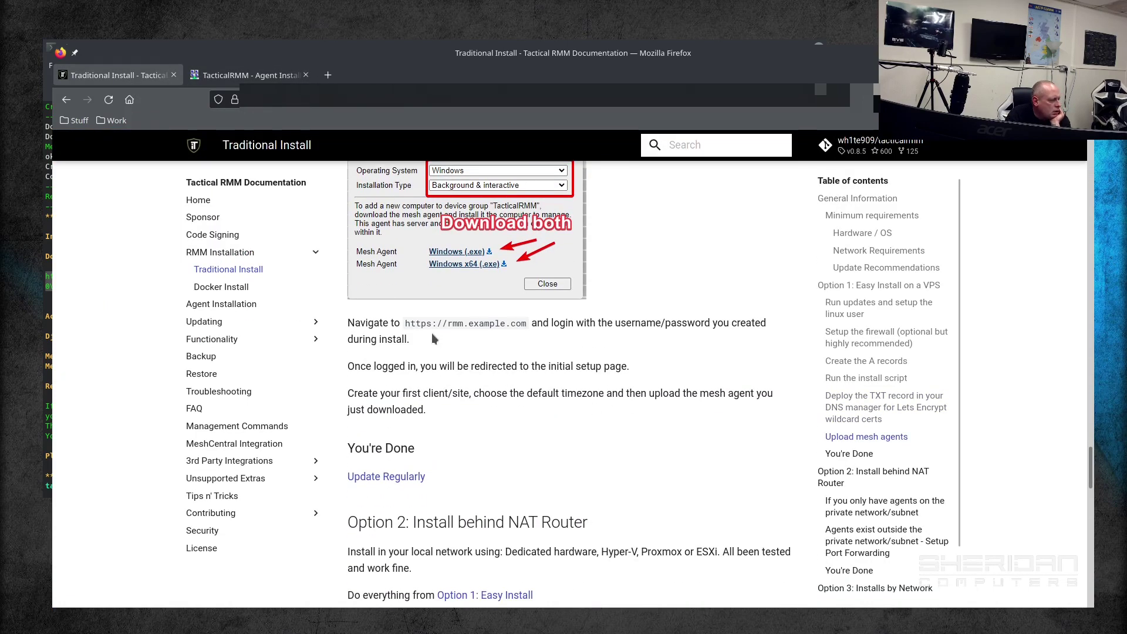
left_click(288, 76)
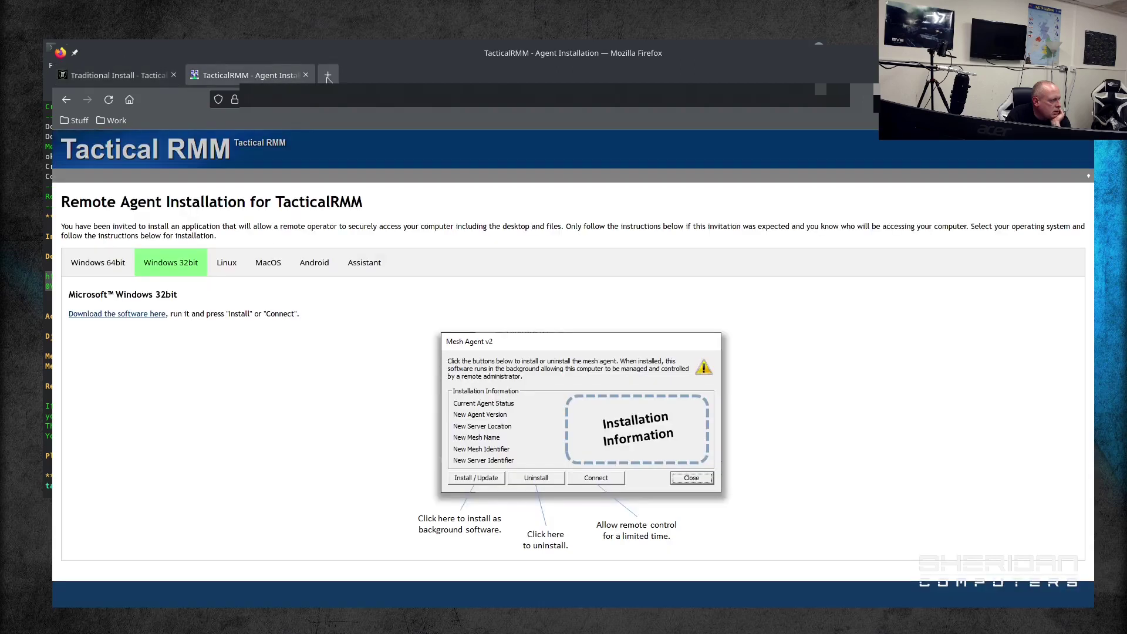
left_click(328, 94)
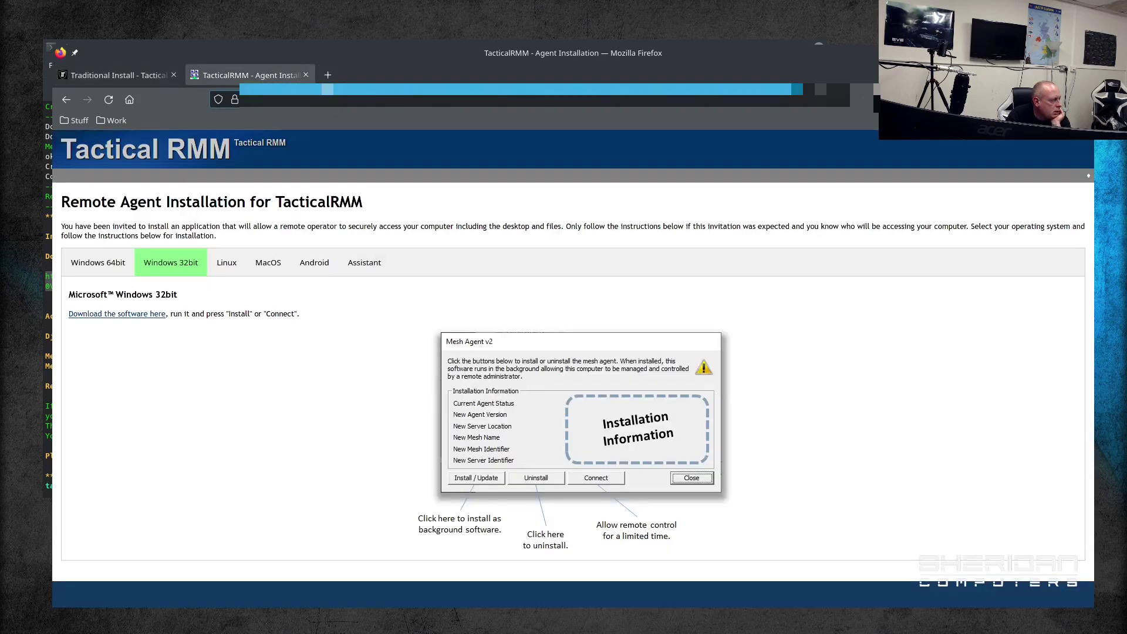
type("https")
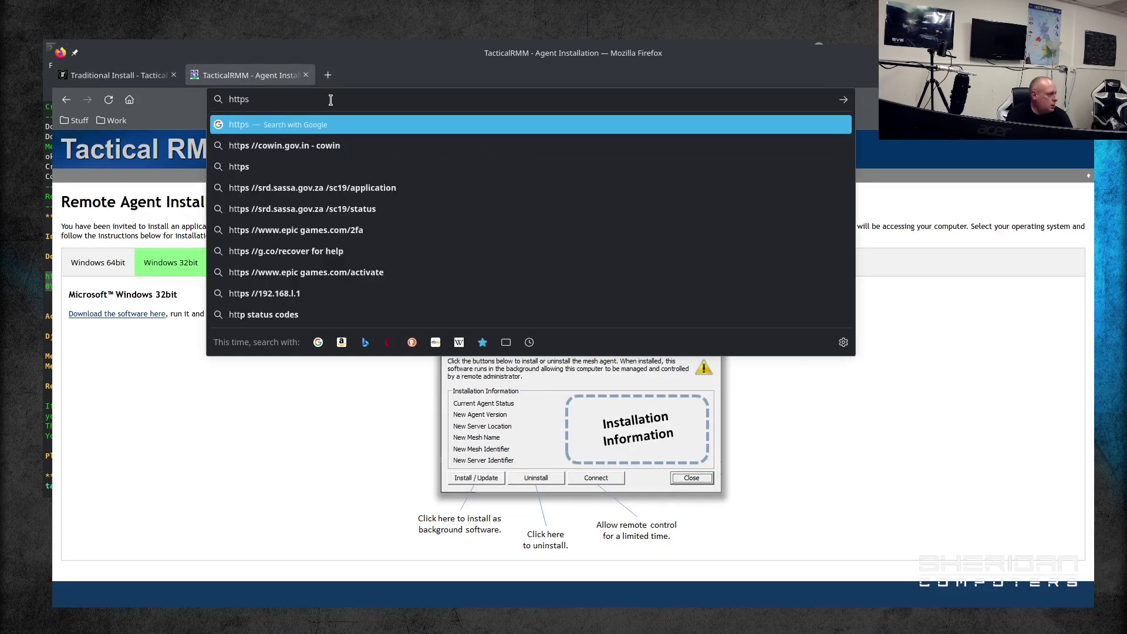
type("://rmm.sherifdan")
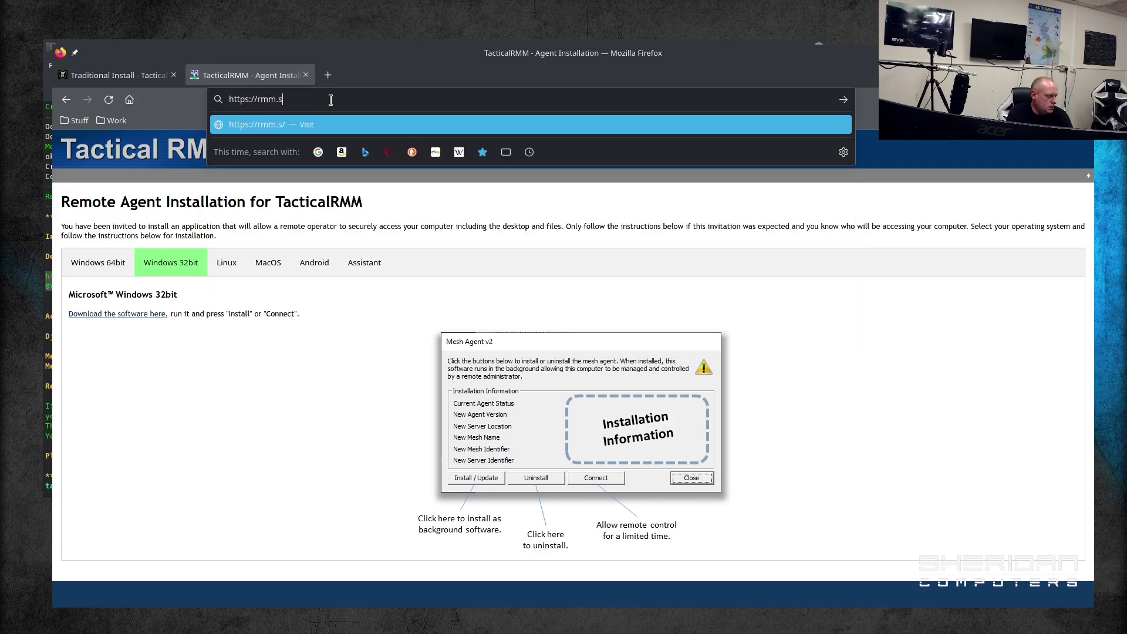
key("BackSpace")
key("BackSpace")
key("BackSpace")
key("BackSpace")
type("da")
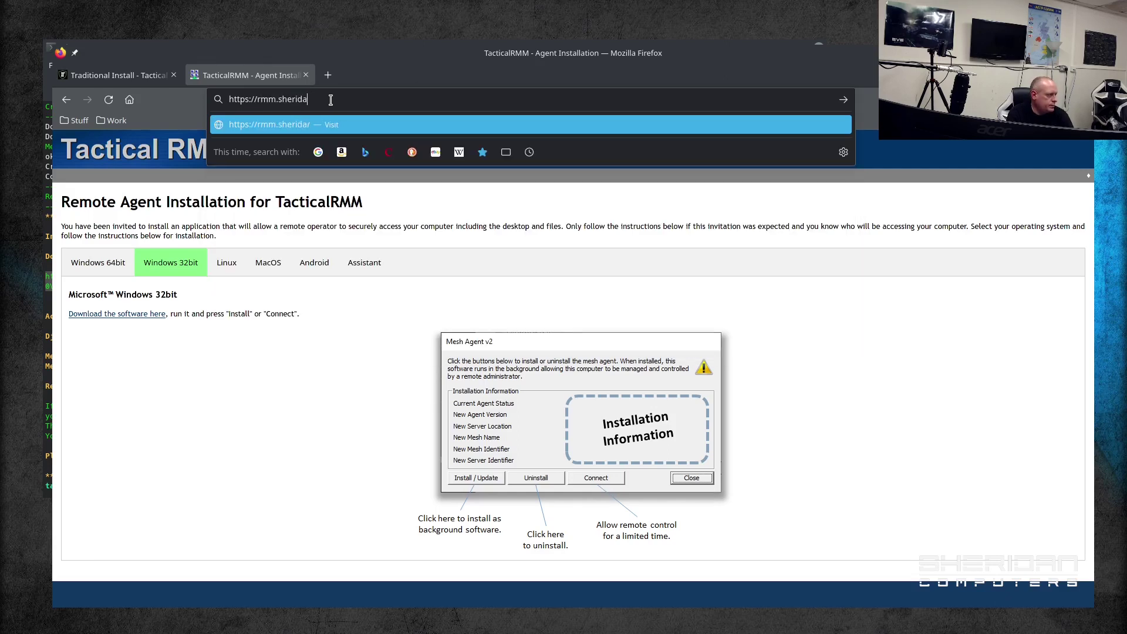
type("ns.io")
key("Return")
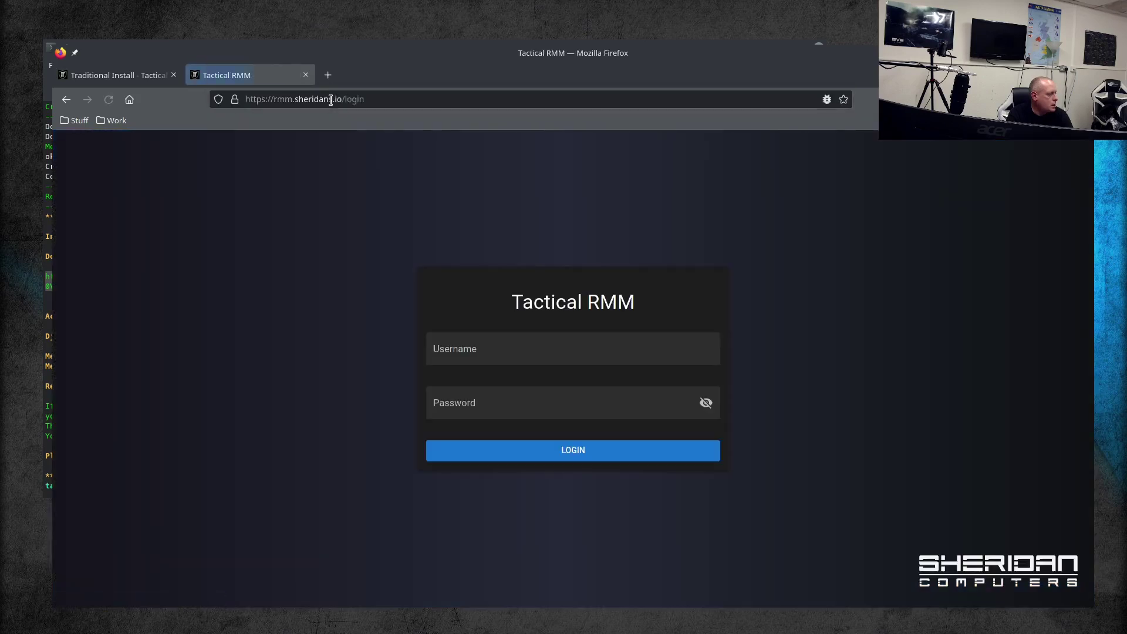
Step: Log in with the username and password, then submit the two-factor token
left_click(548, 341)
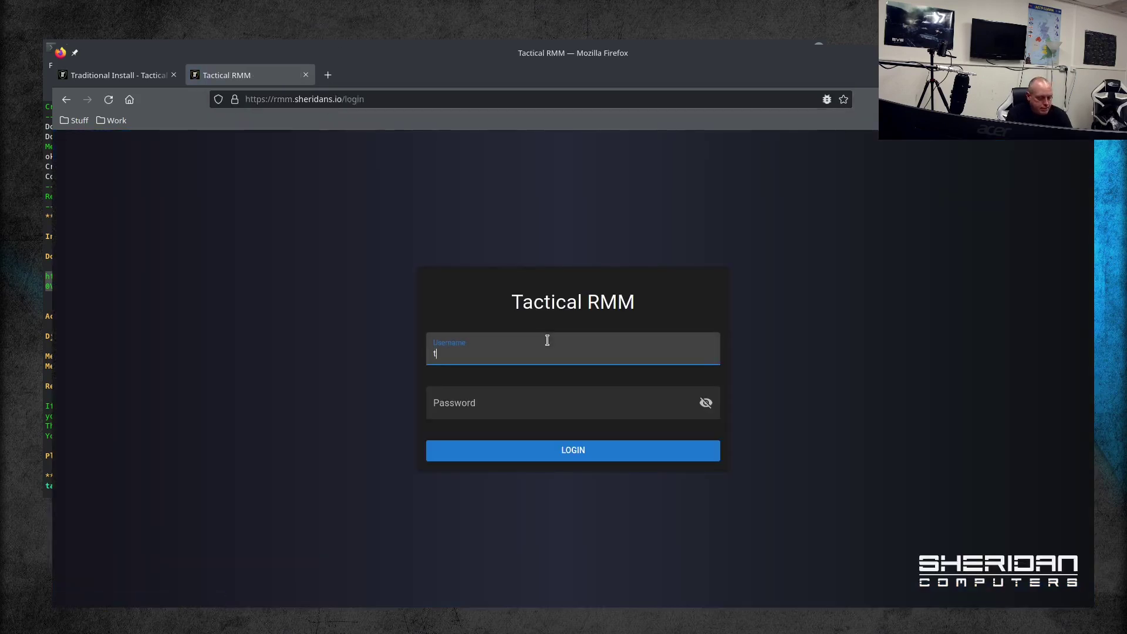
key("Tab")
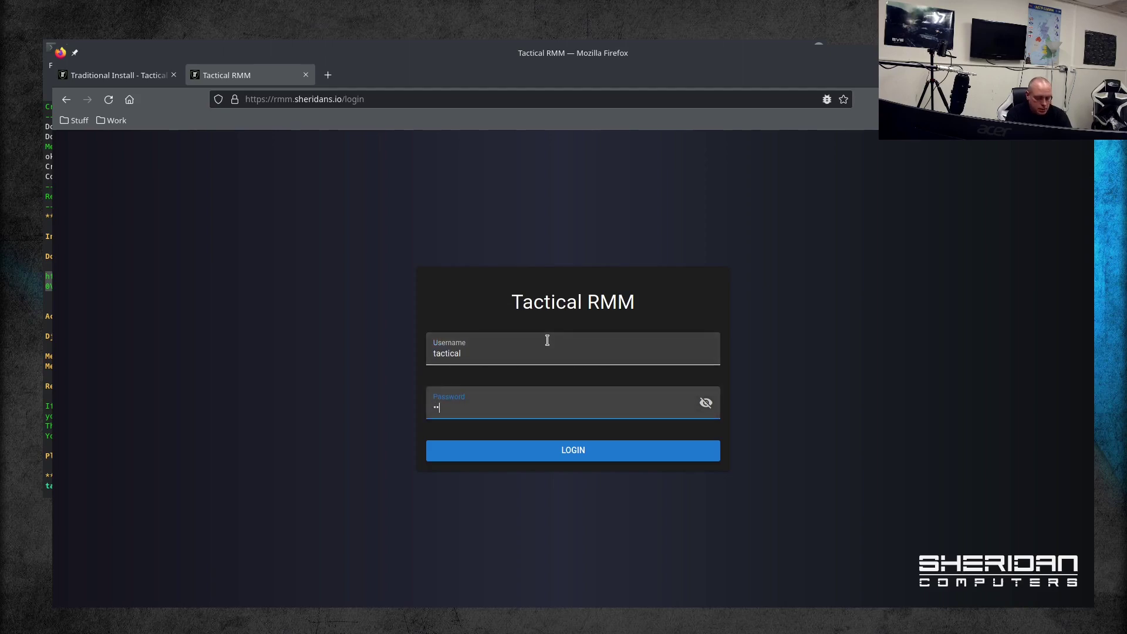
key("Return")
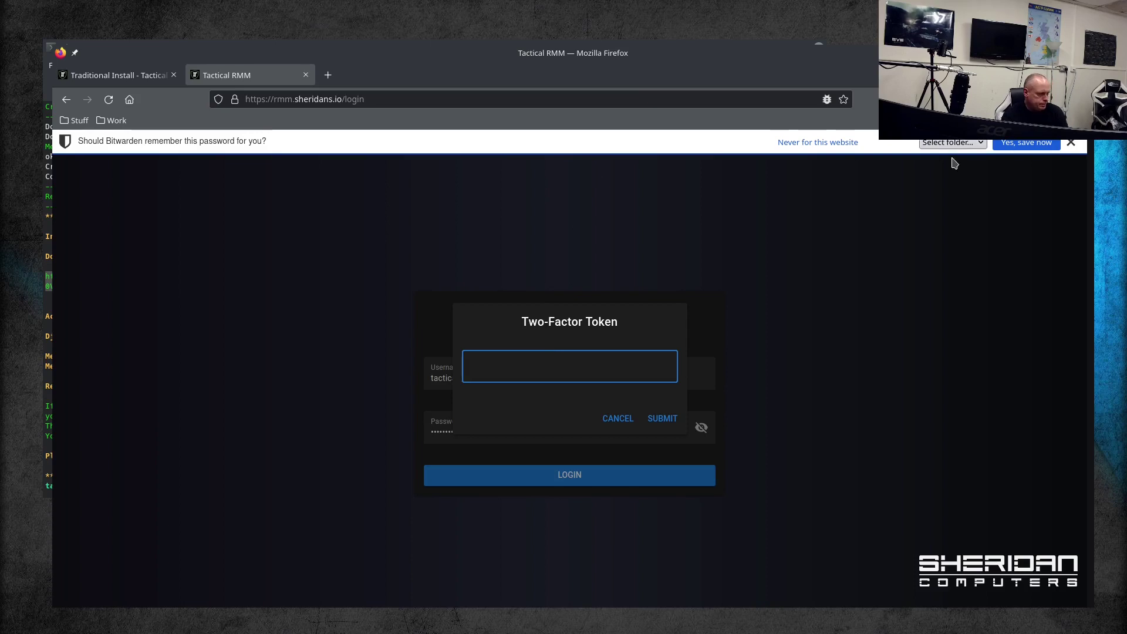
left_click(834, 144)
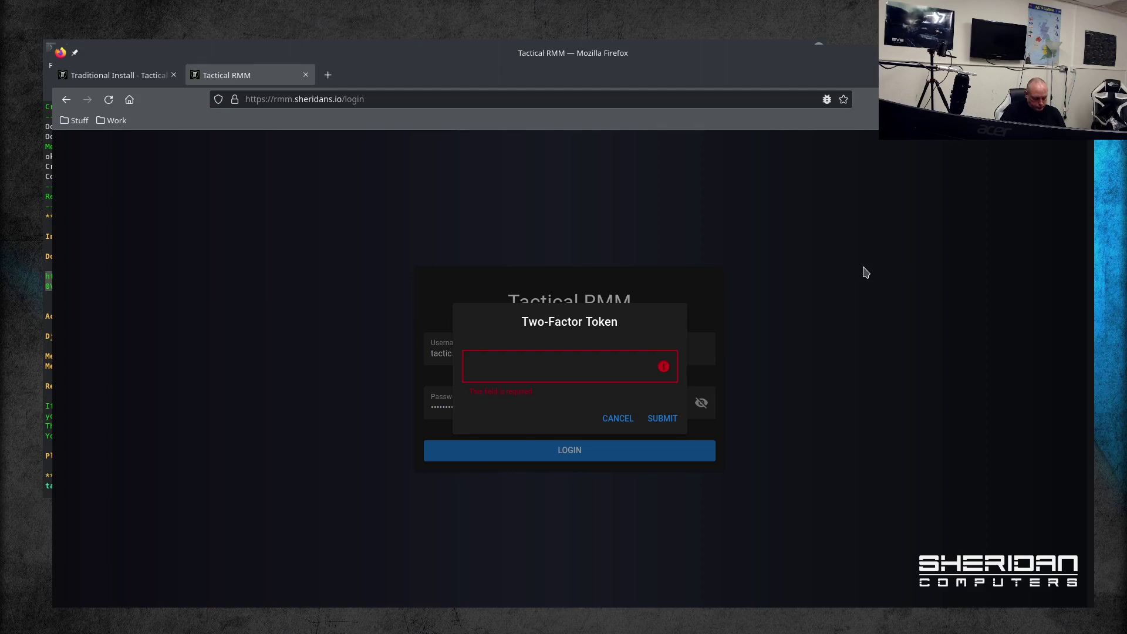
left_click(585, 367)
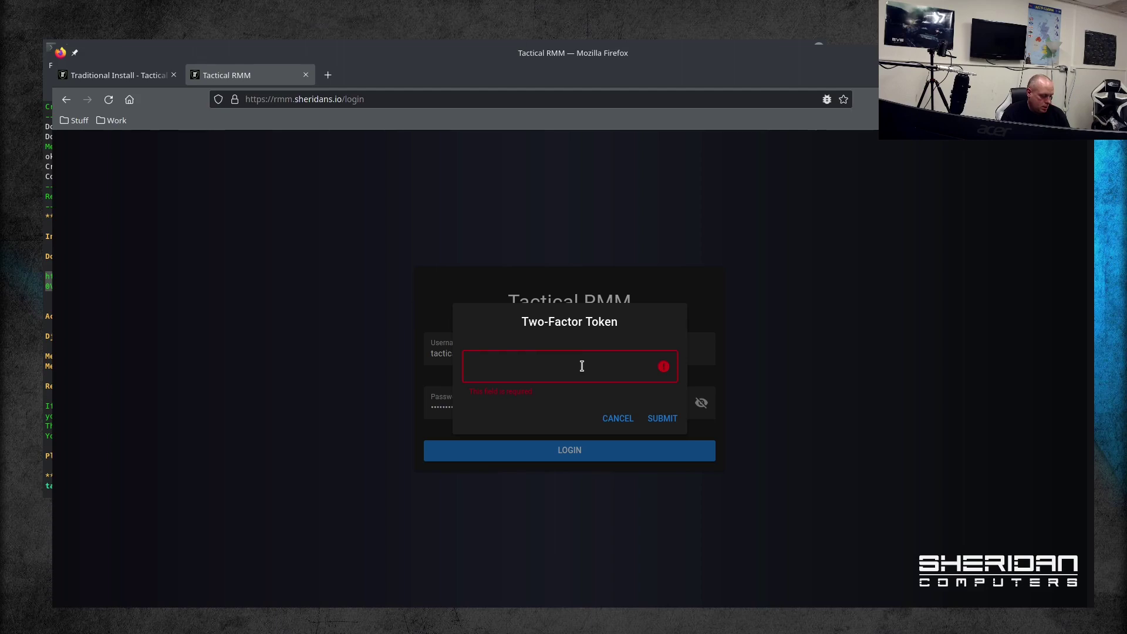
type("1")
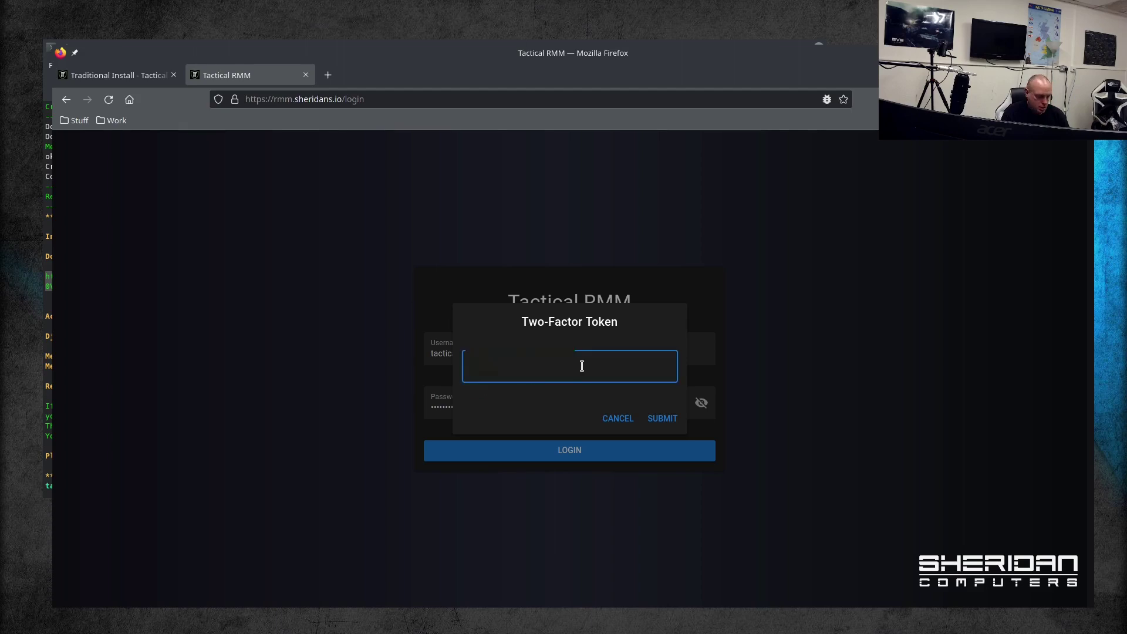
left_click(675, 418)
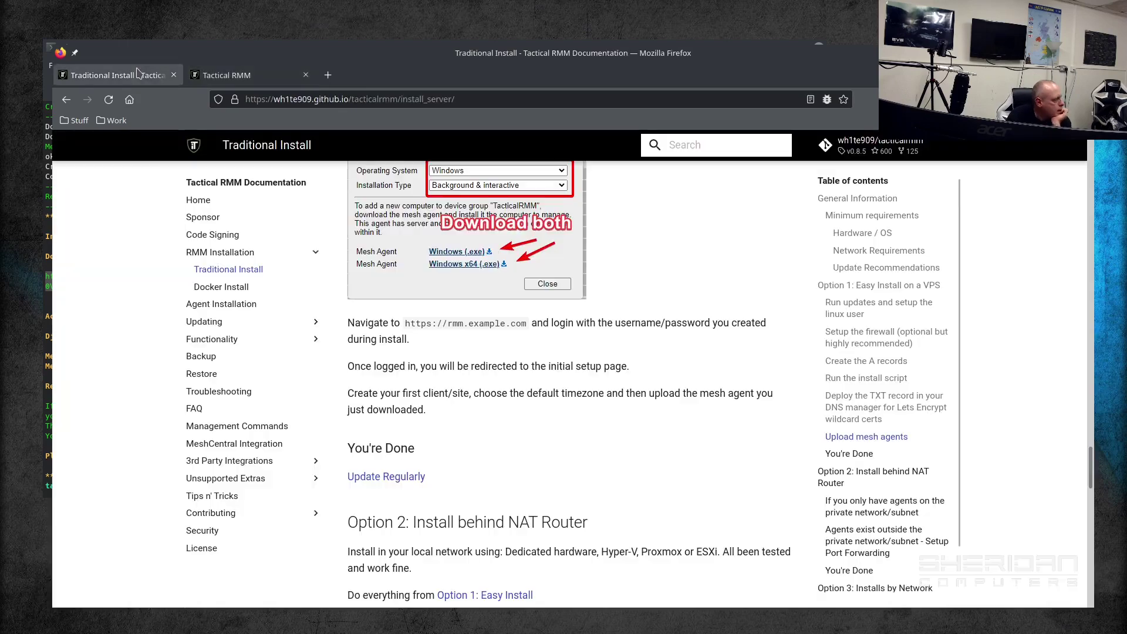
Step: Skim the install guide, then return to the Tactical RMM Initial Setup page
left_click(136, 74)
scroll(494, 446, "down", 3)
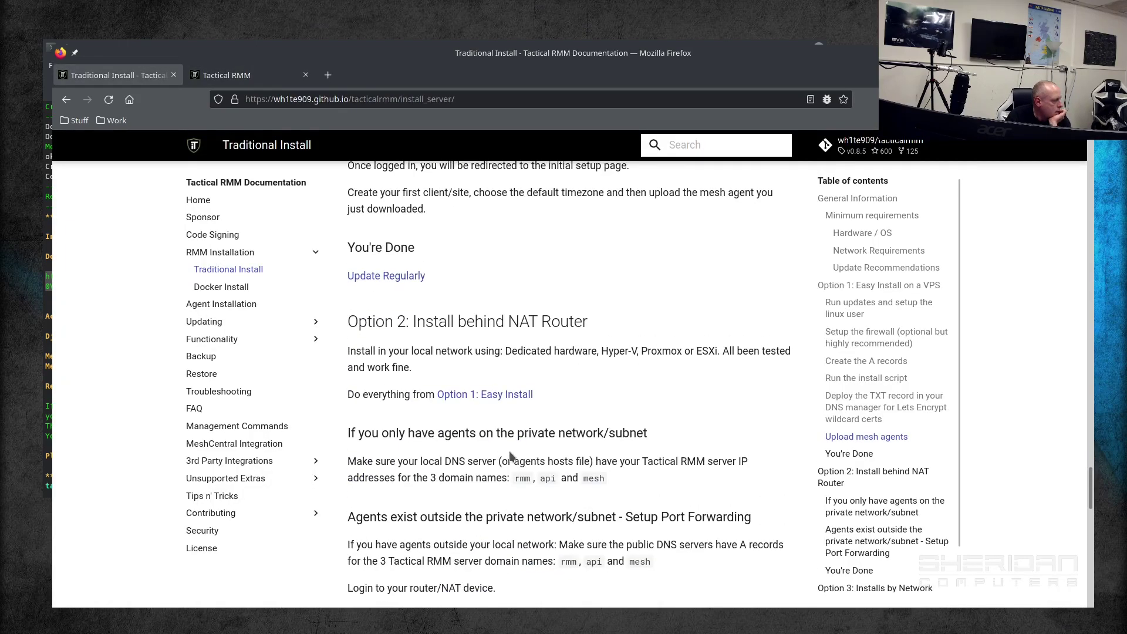
scroll(512, 455, "up", 5)
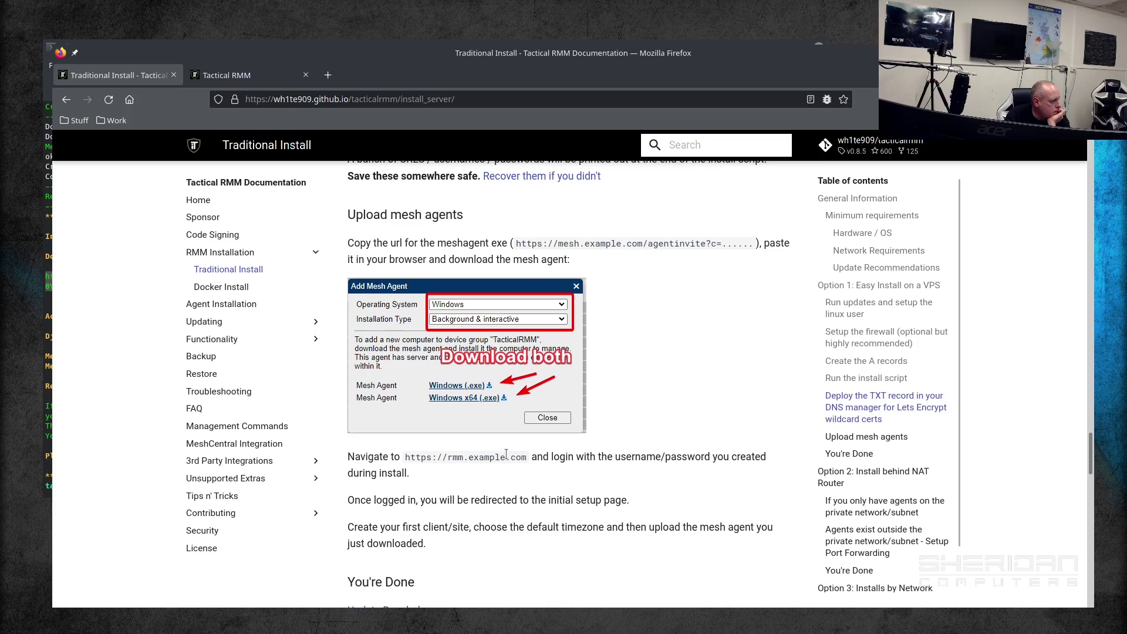
scroll(506, 455, "down", 13)
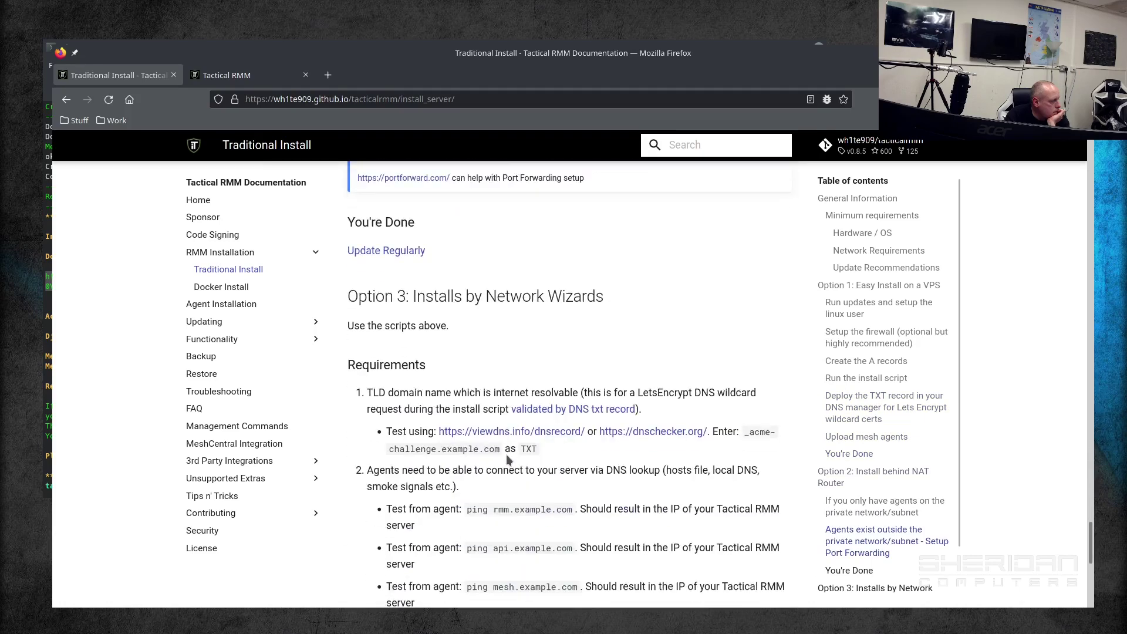
scroll(507, 460, "down", 6)
scroll(507, 457, "up", 10)
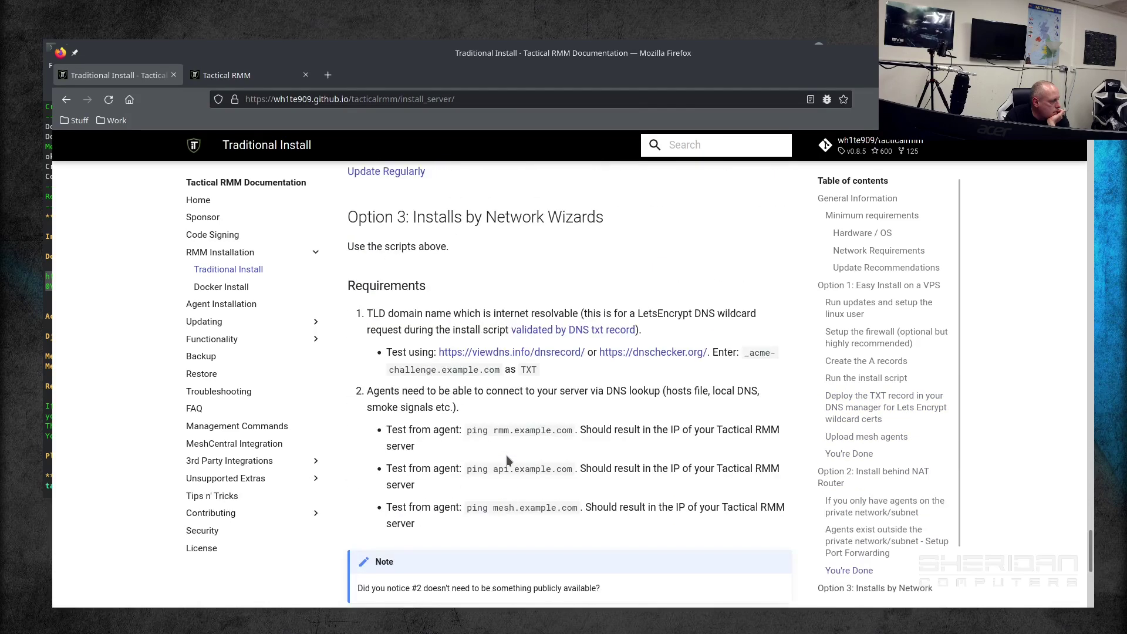
left_click(262, 74)
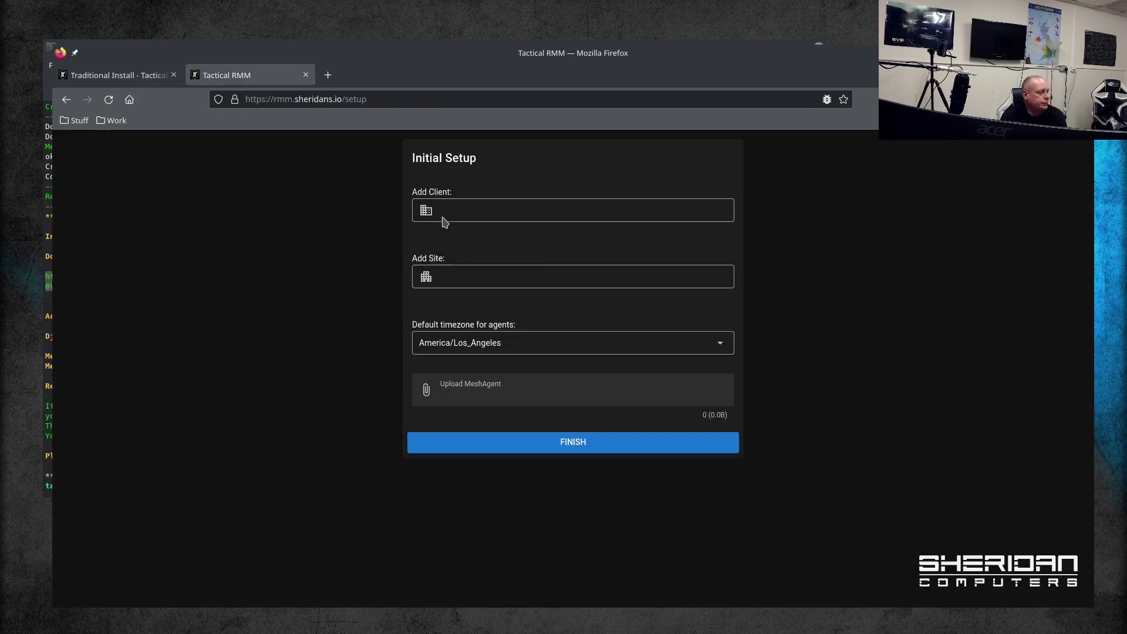
Step: Enter Client1 as the client name and Site1 as the site name
left_click(560, 209)
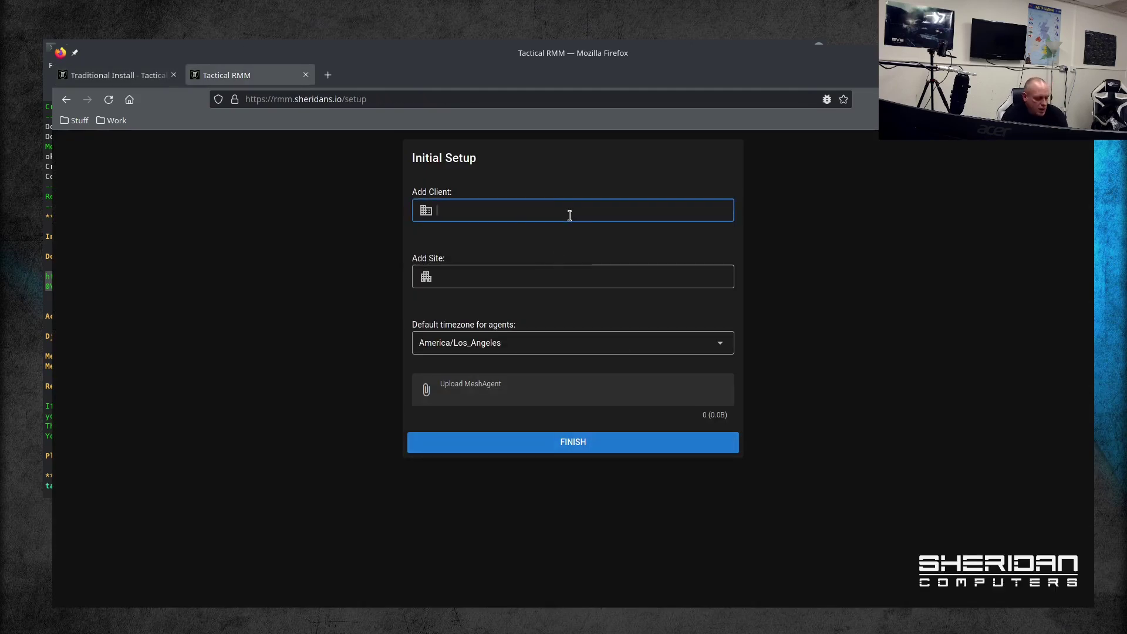
type("Client1")
key("Tab")
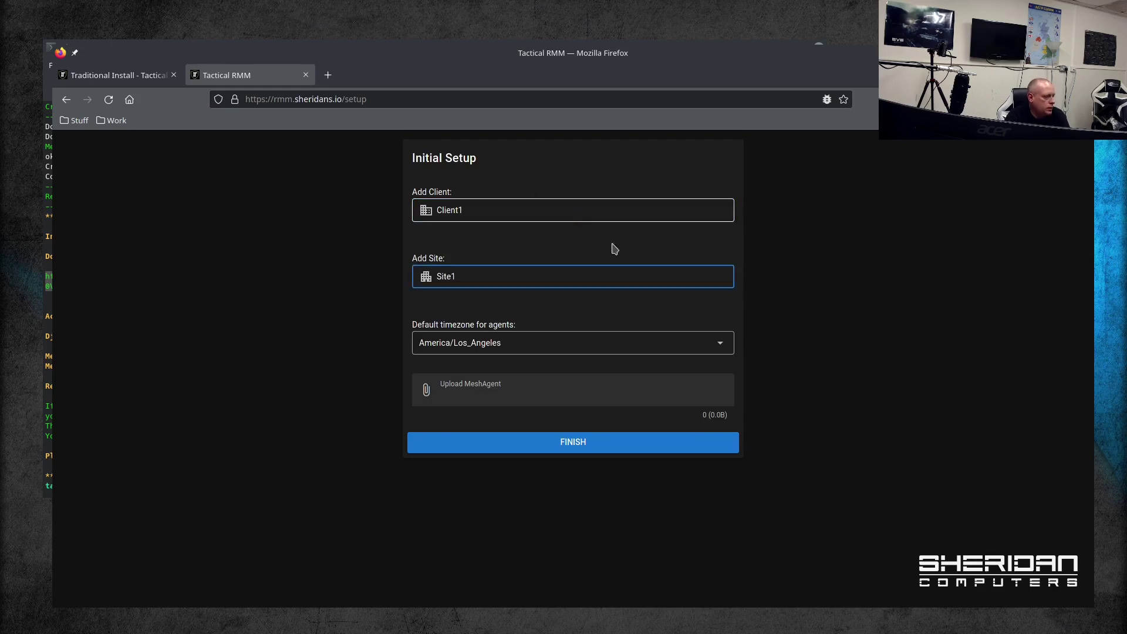
Step: Set the agent timezone to Europe/London and start uploading a MeshAgent file
left_click(717, 347)
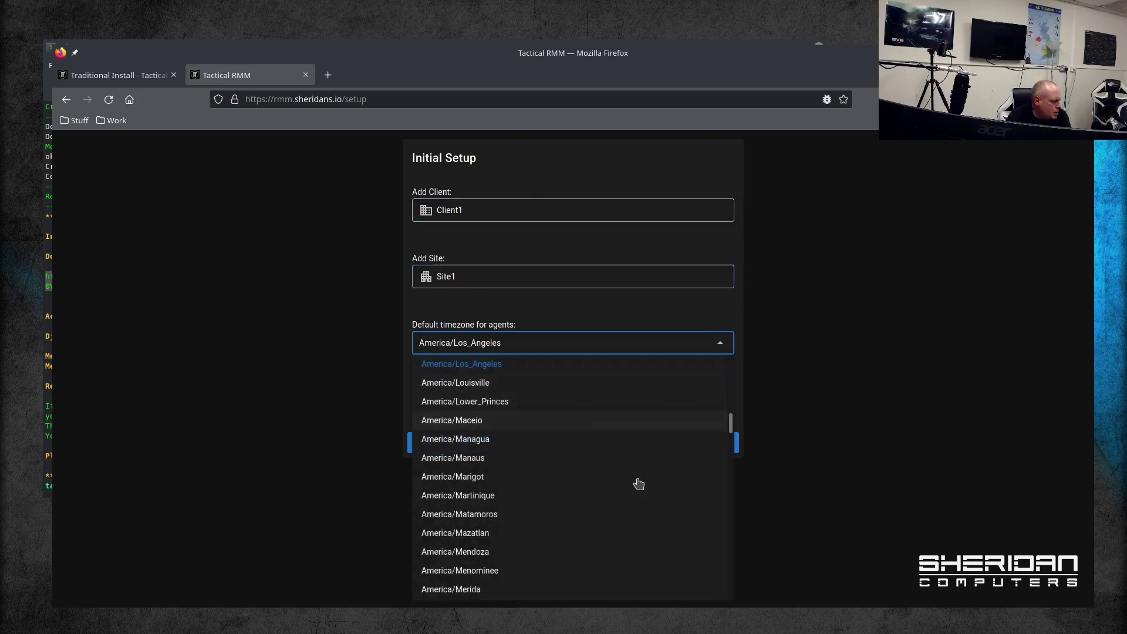
scroll(634, 483, "down", 10)
scroll(627, 495, "down", 20)
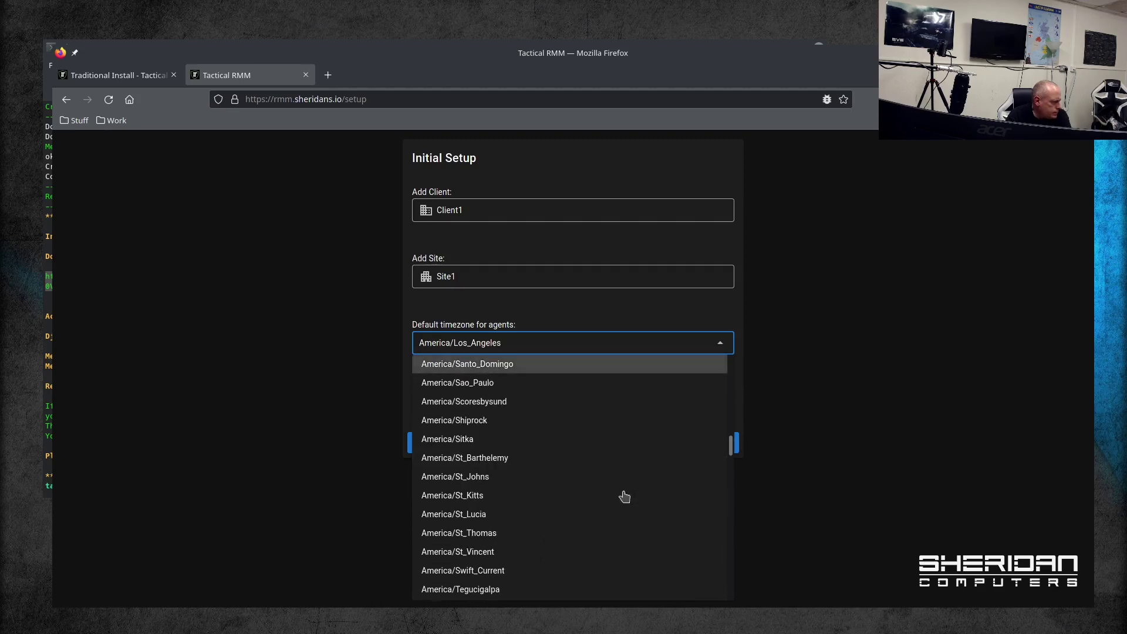
scroll(623, 499, "down", 5)
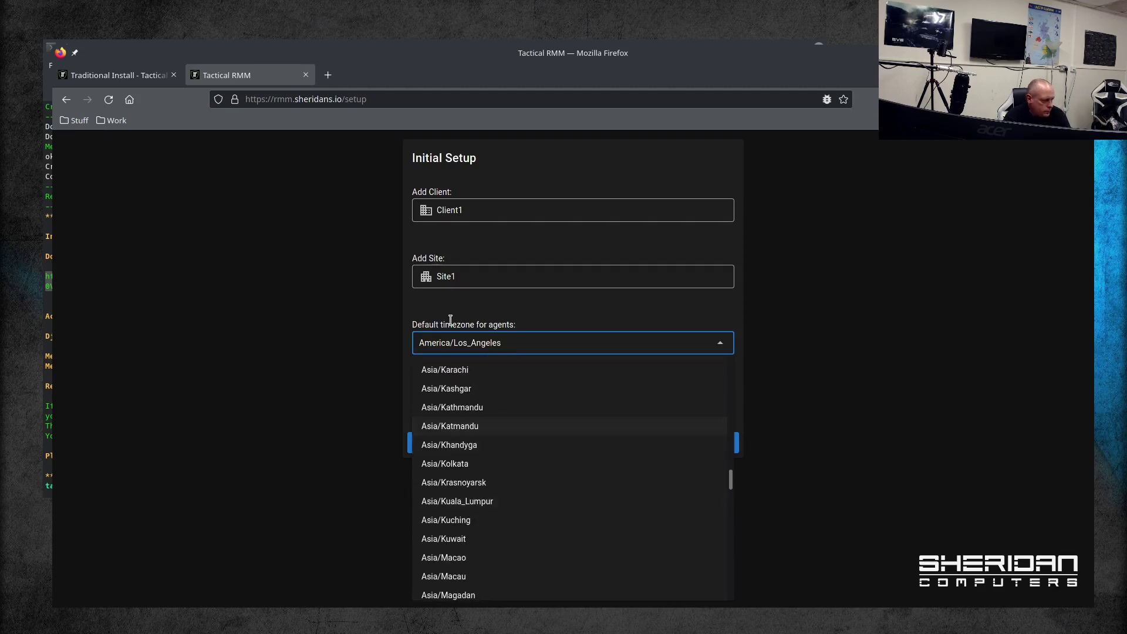
left_click(490, 342)
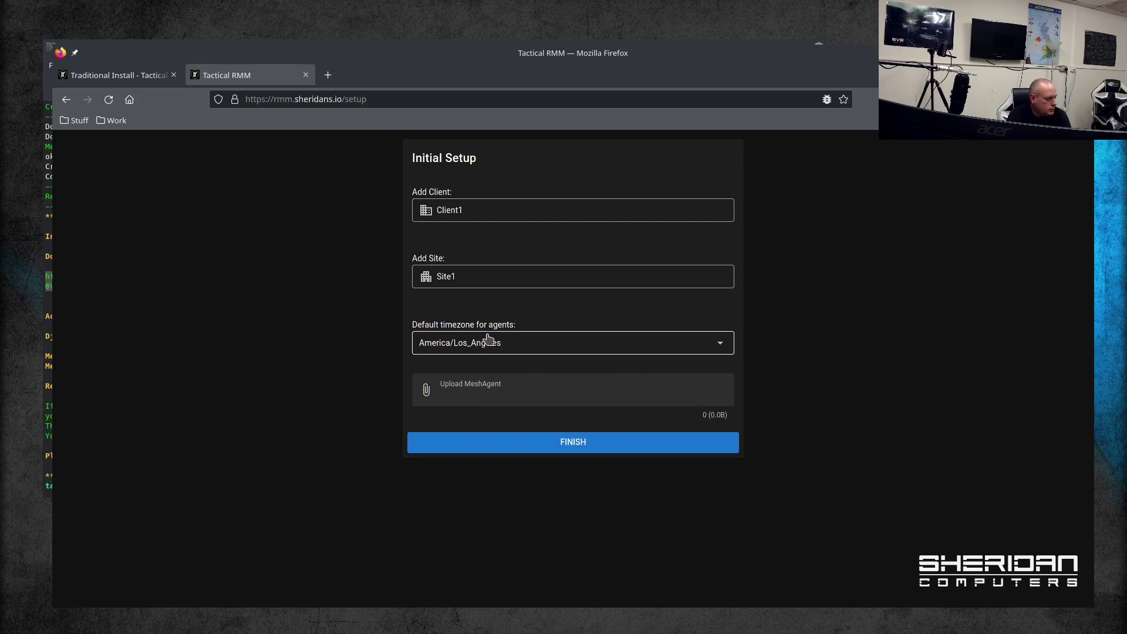
left_click(509, 350)
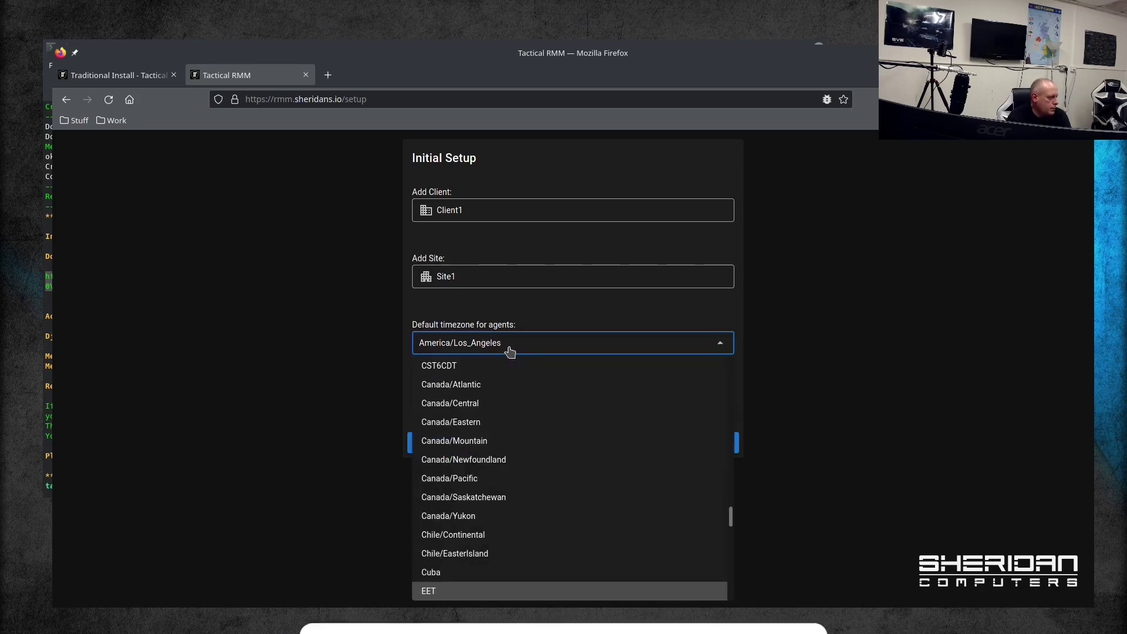
scroll(510, 351, "down", 5)
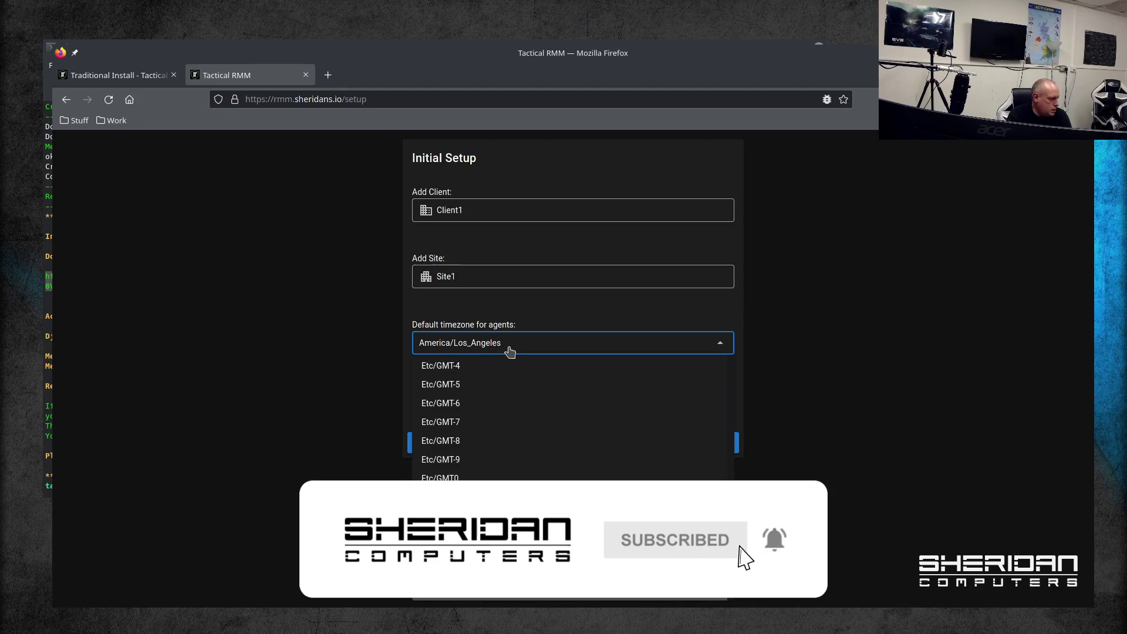
scroll(614, 496, "down", 4)
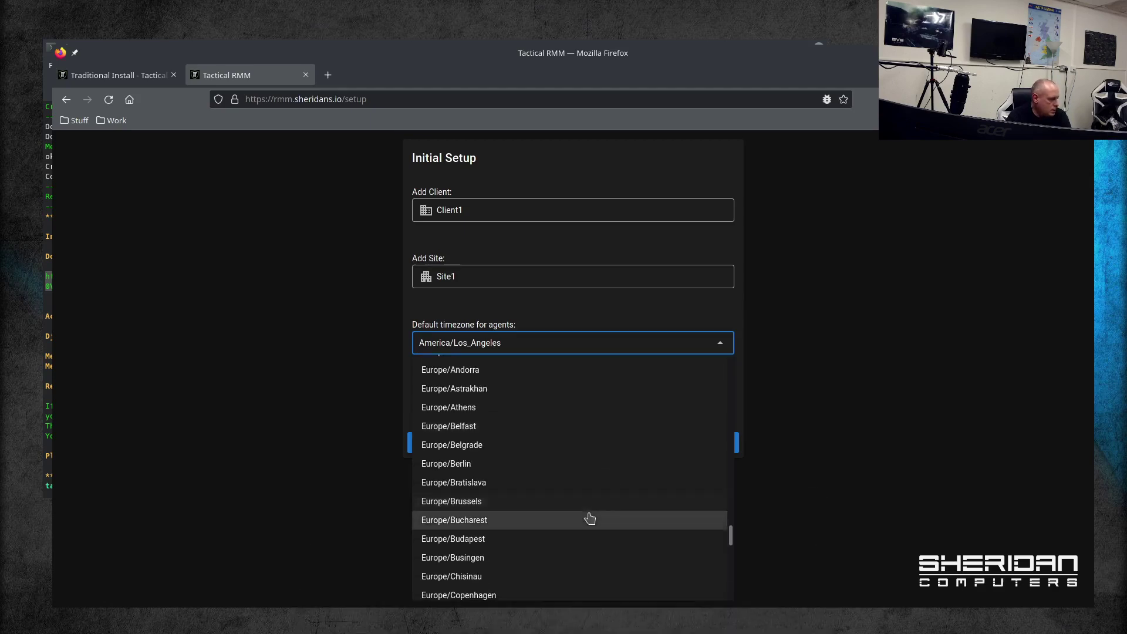
scroll(589, 518, "down", 5)
left_click(523, 488)
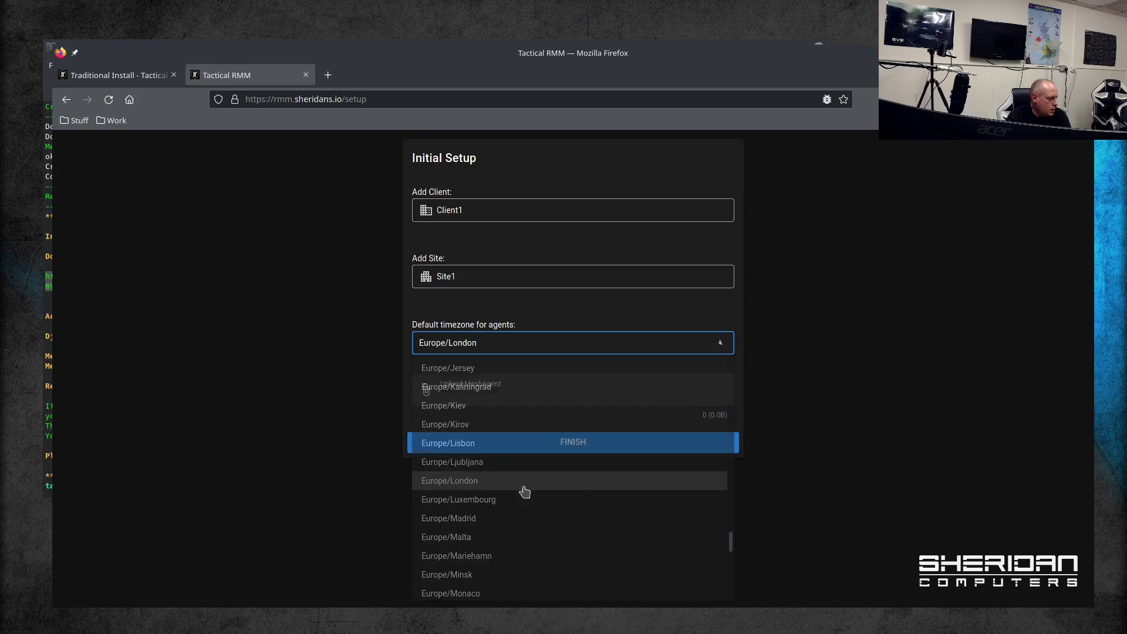
left_click(531, 399)
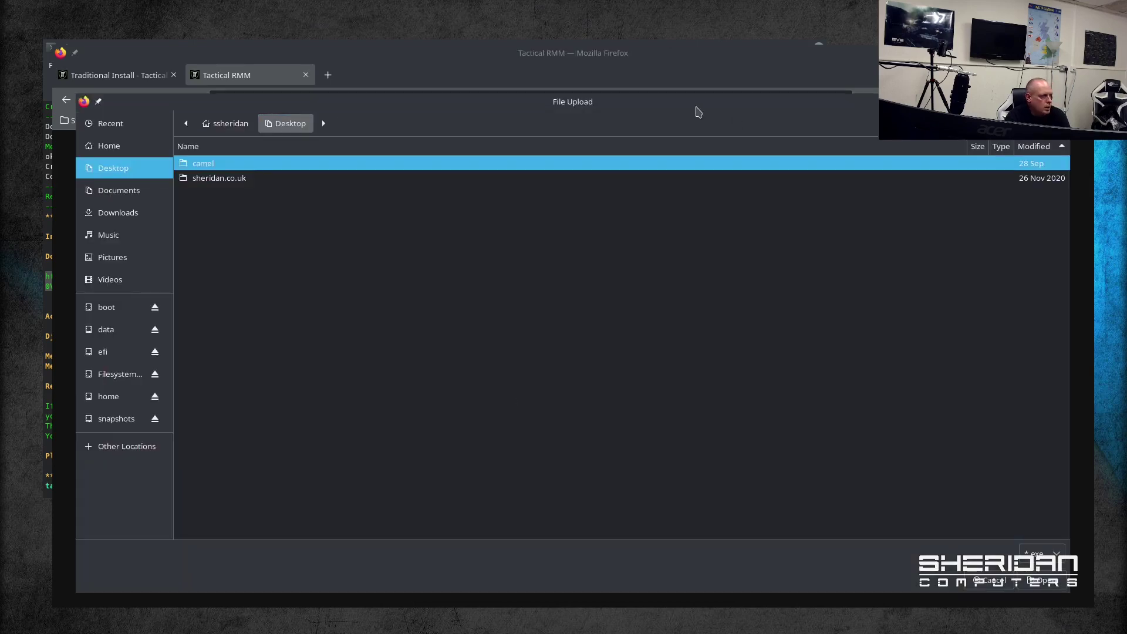
Step: Confirm meshagent64-TacticalRMM.exe as the mesh agent and finish setup, reaching the dashboard listing Client1
key("Escape")
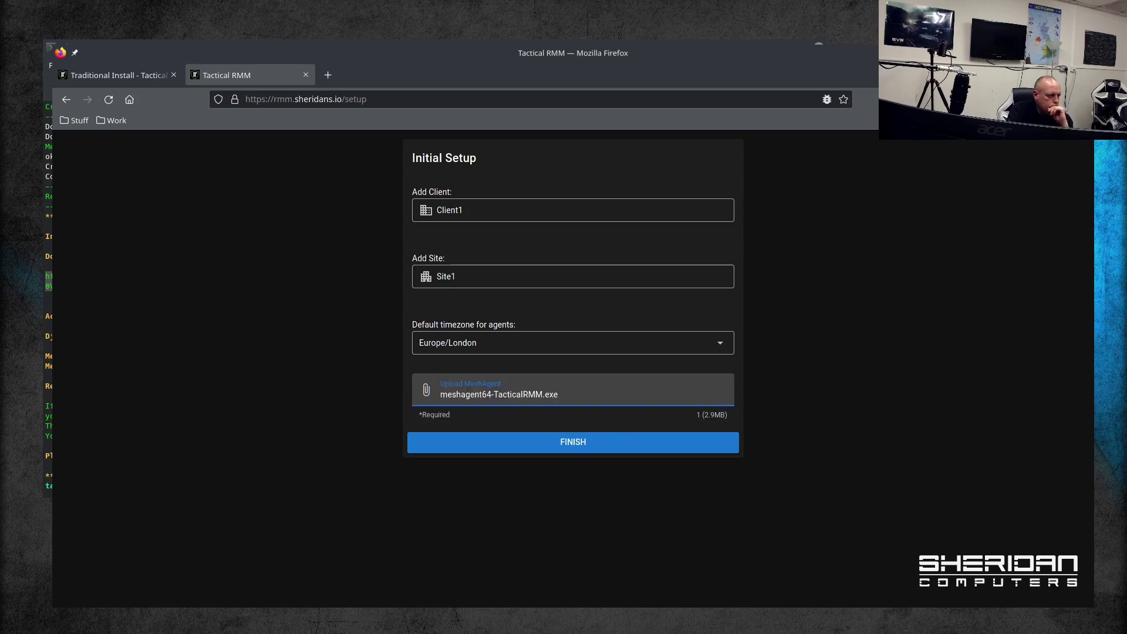
left_click(617, 449)
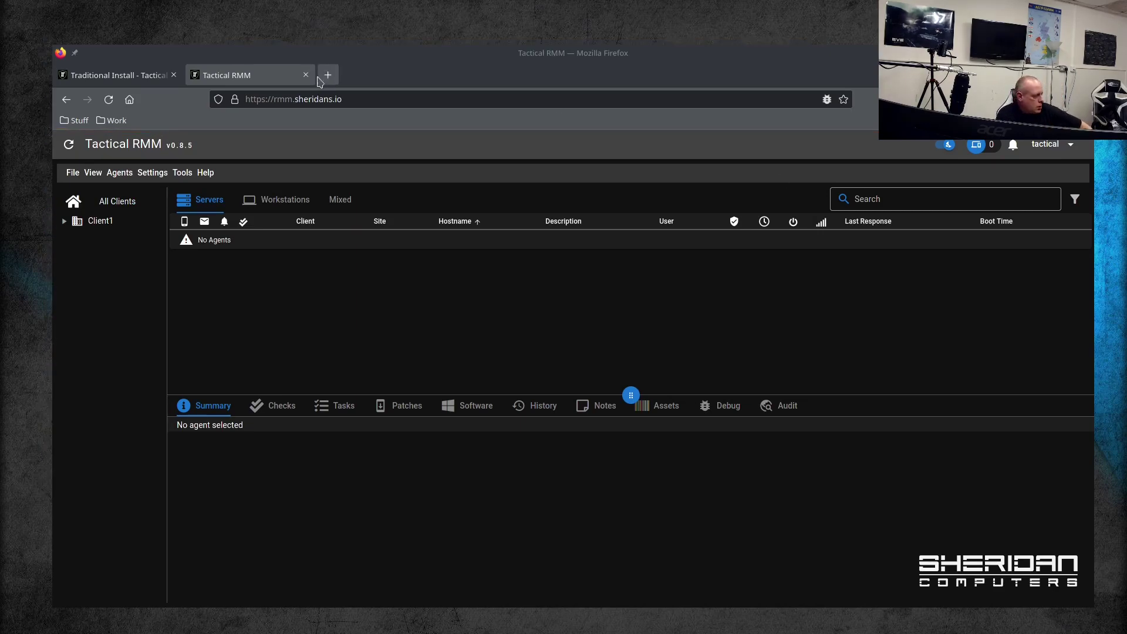
Step: Return to the Traditional Install page of the Tactical RMM docs and scroll down through it
left_click(124, 77)
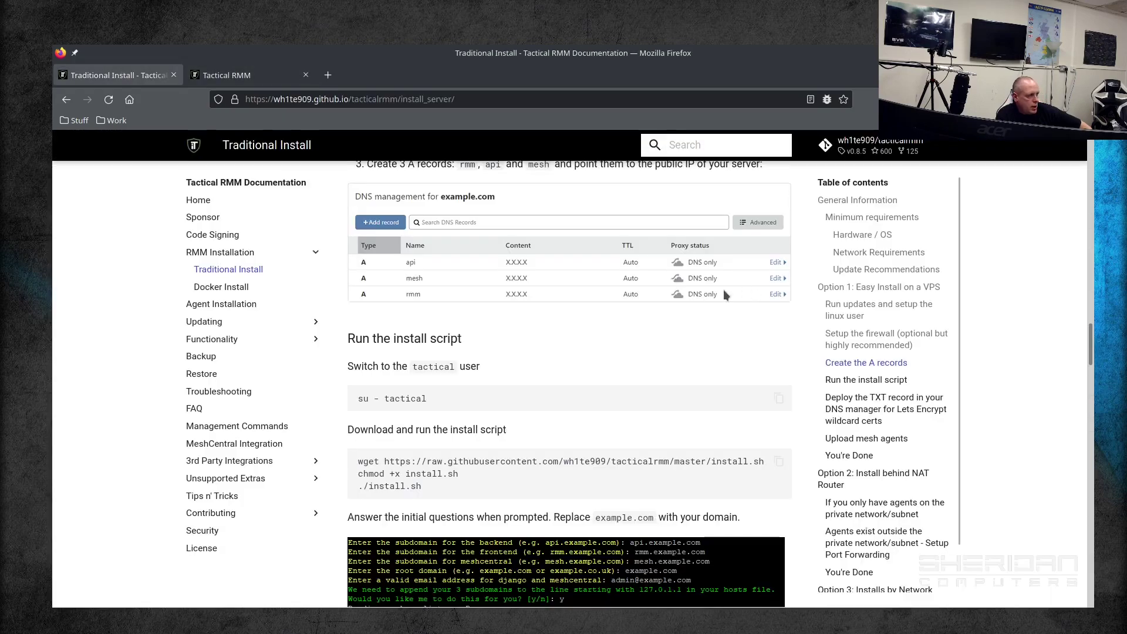
scroll(798, 403, "up", 10)
scroll(804, 390, "up", 4)
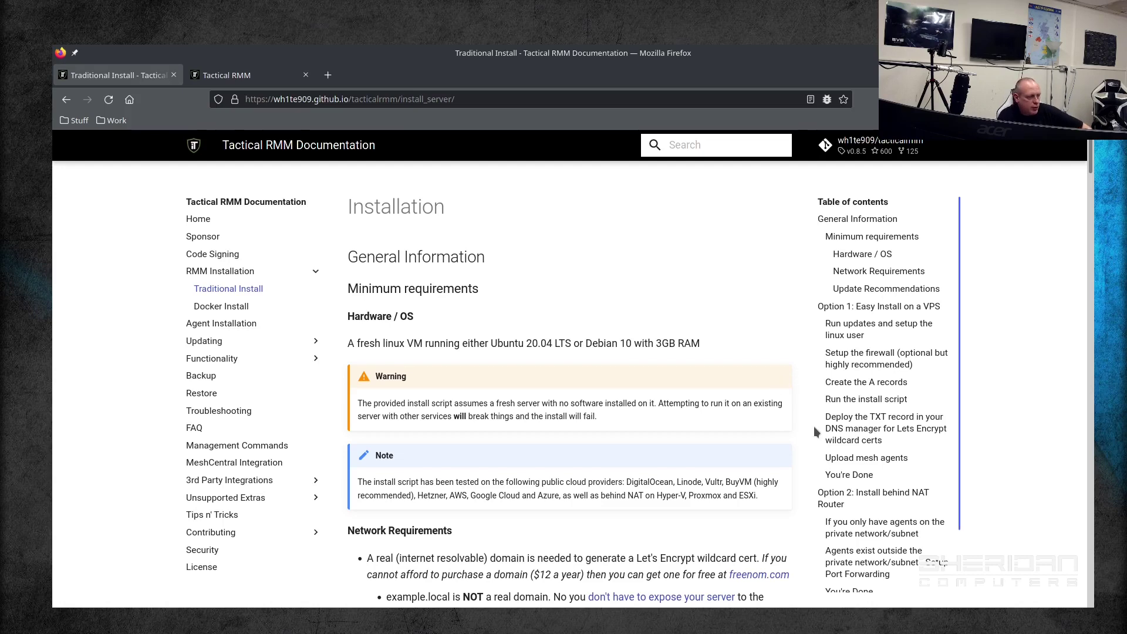
scroll(617, 349, "down", 4)
scroll(618, 350, "down", 12)
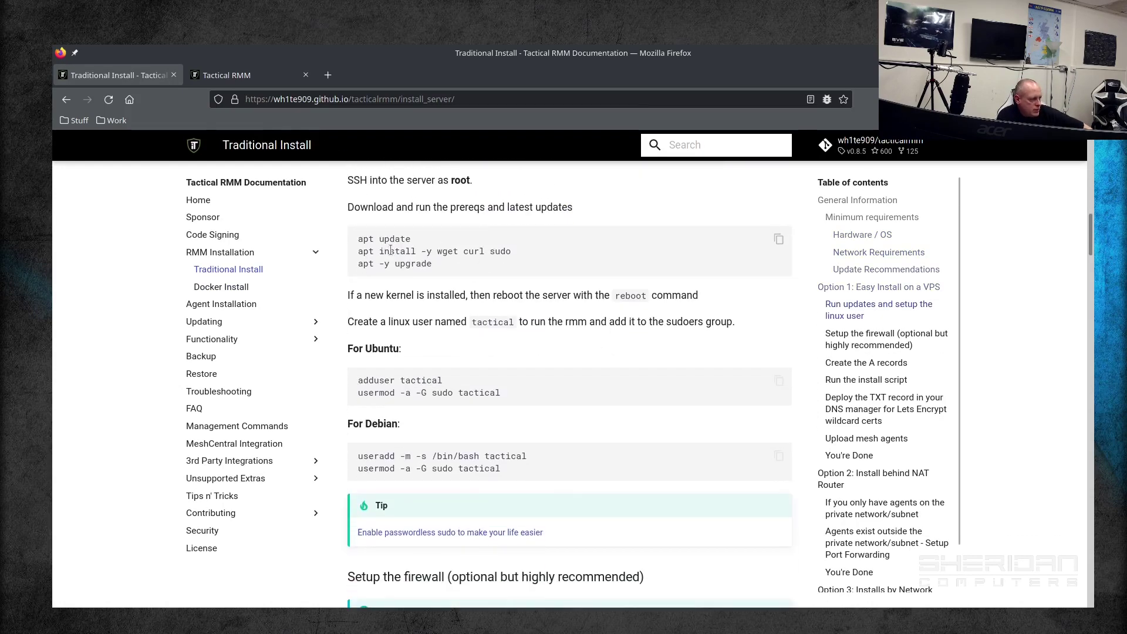
scroll(598, 354, "down", 1)
scroll(574, 350, "down", 6)
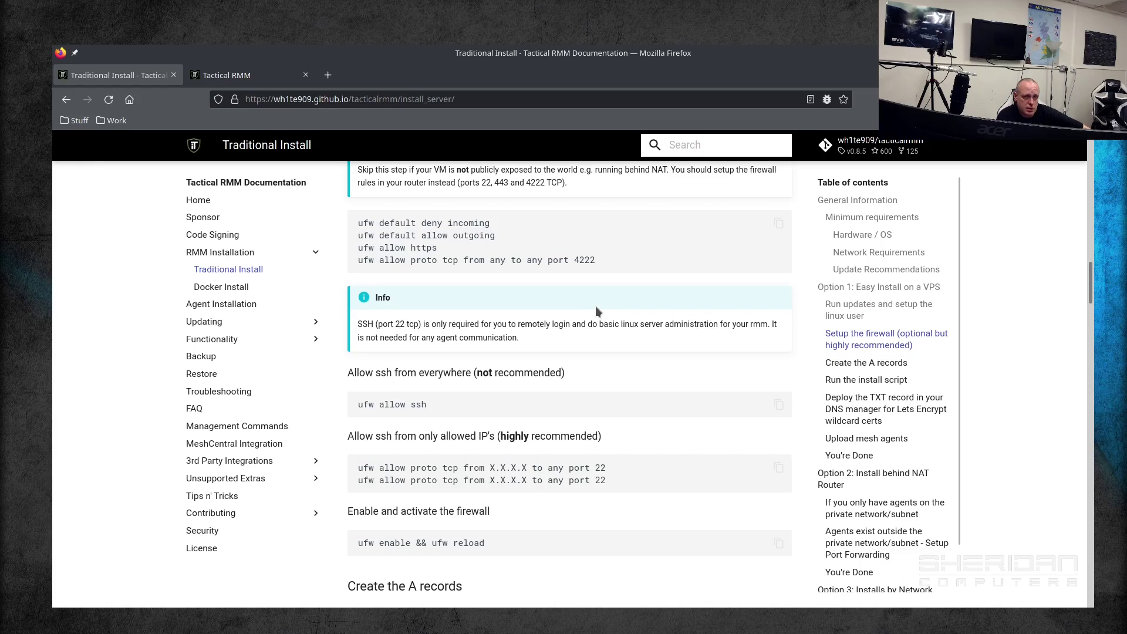
scroll(610, 317, "down", 1)
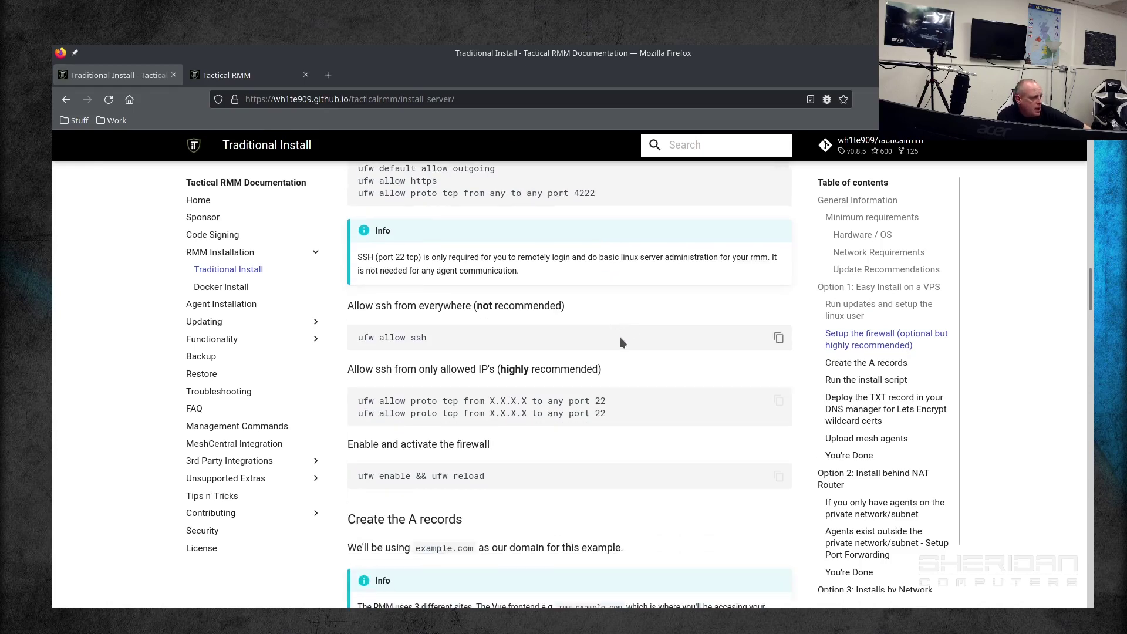
Step: Review the 'Create the A records' section, then bring up Konsole's nslookup results for api, rmm and mesh
scroll(622, 342, "down", 3)
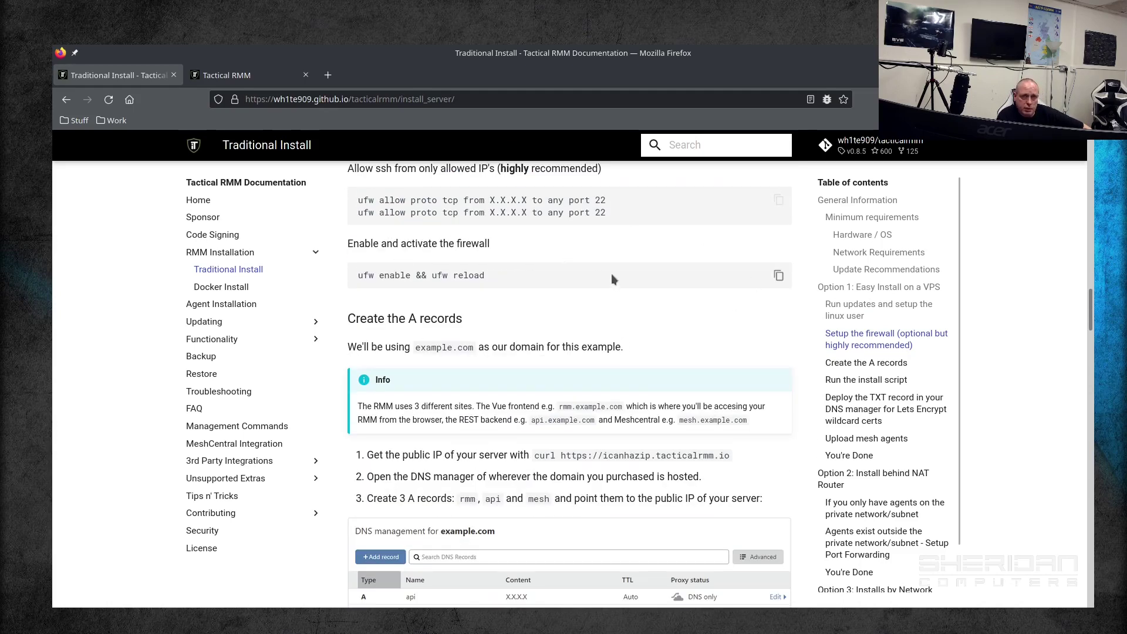
scroll(611, 273, "down", 4)
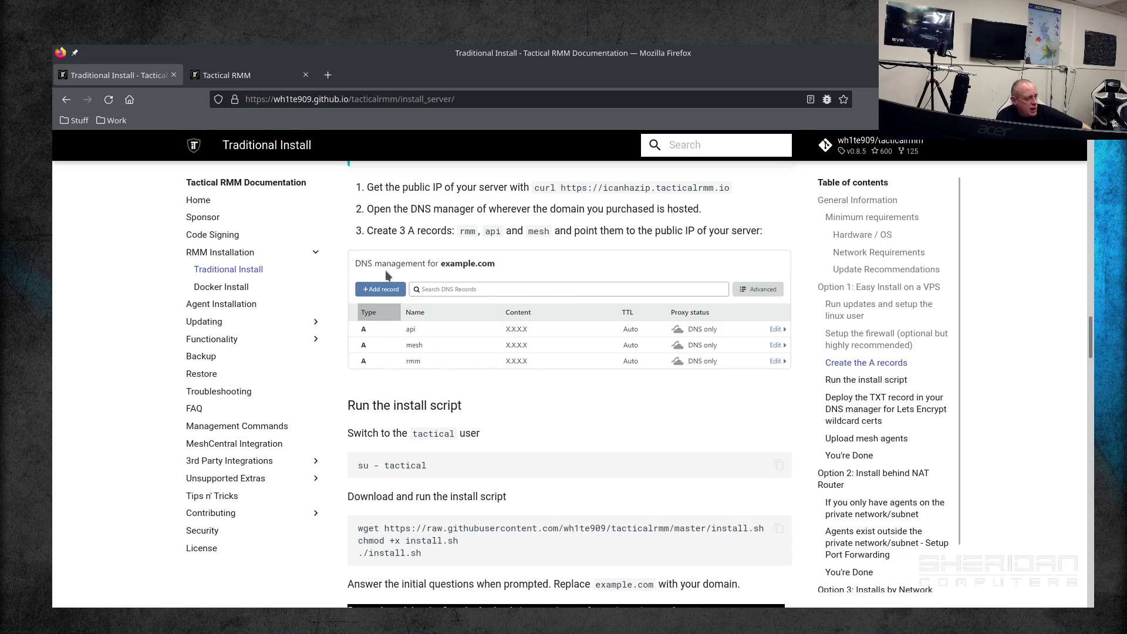
scroll(476, 285, "up", 1)
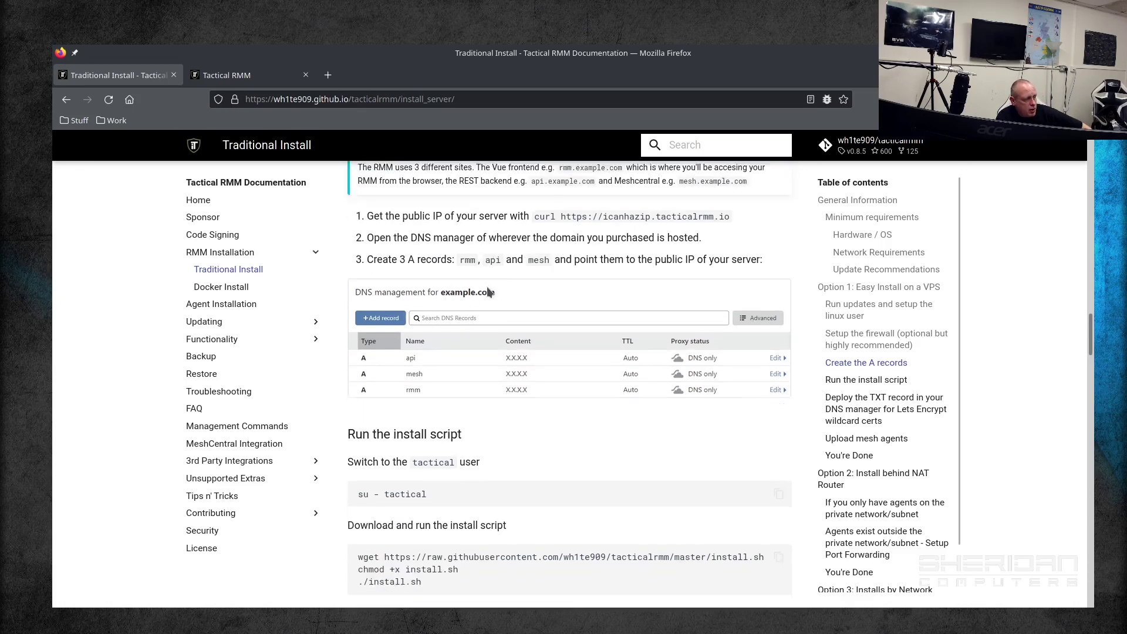
scroll(461, 293, "down", 1)
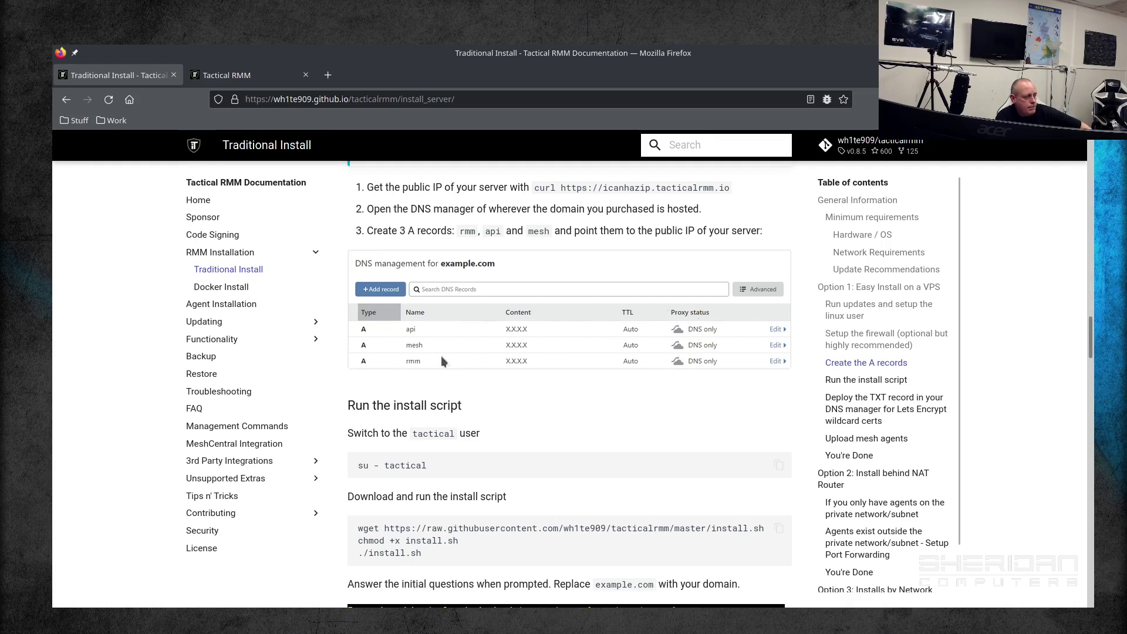
scroll(519, 364, "down", 15)
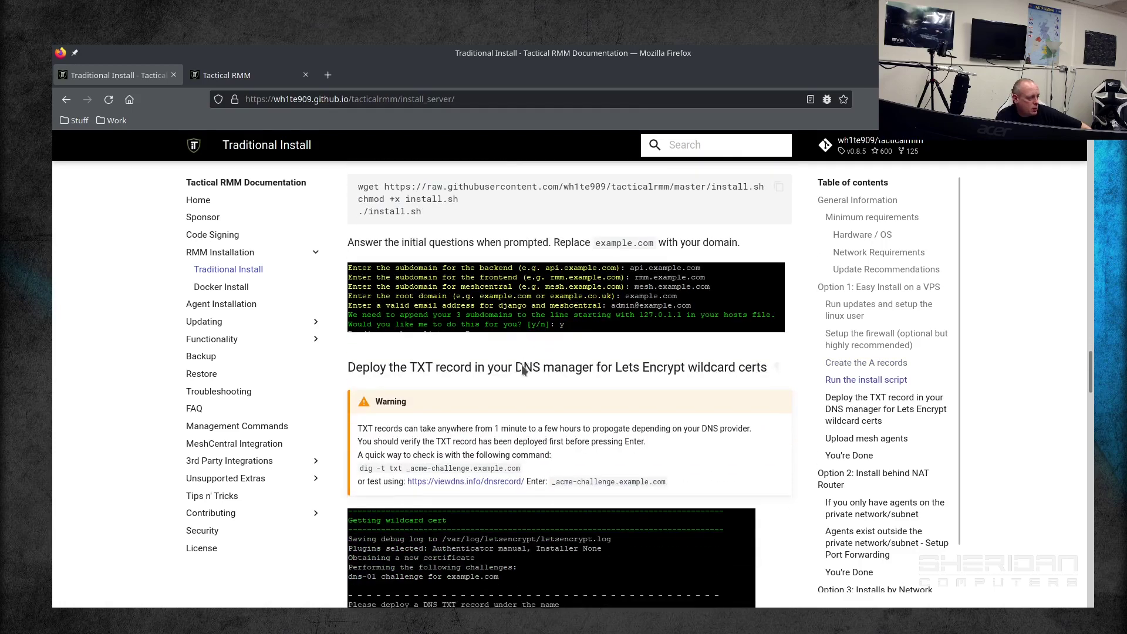
scroll(470, 355, "up", 3)
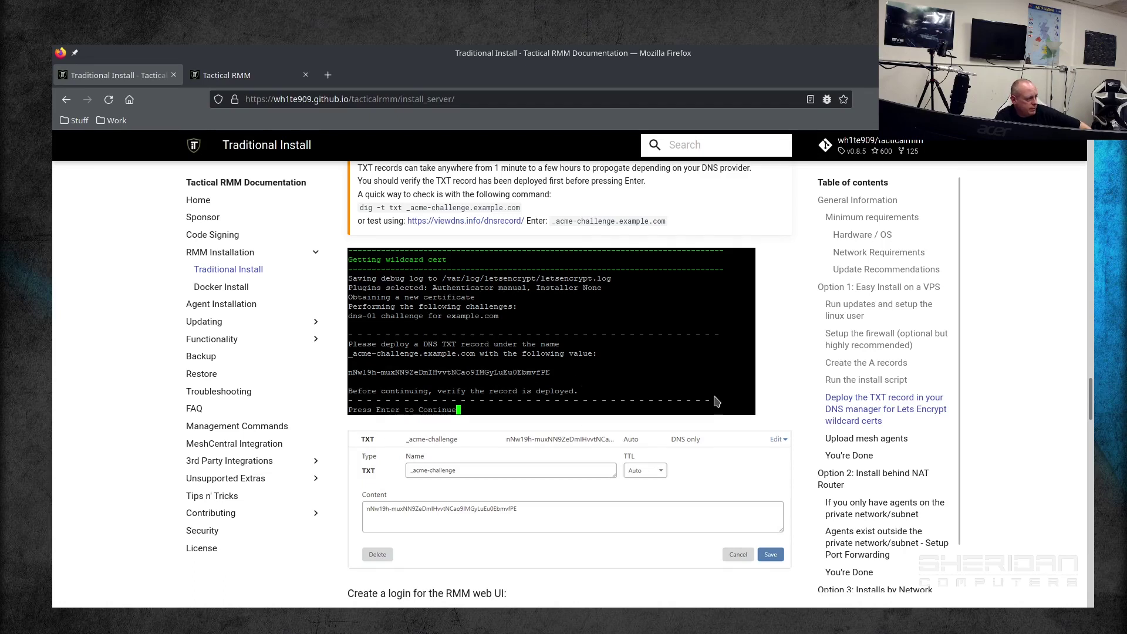
scroll(723, 381, "up", 12)
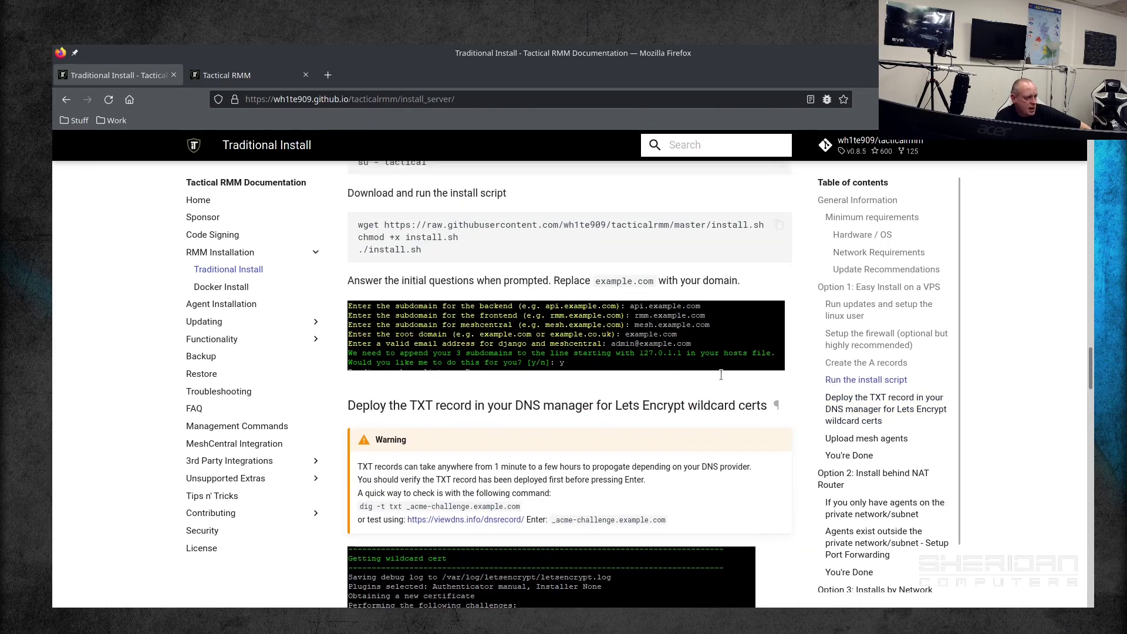
scroll(580, 351, "up", 2)
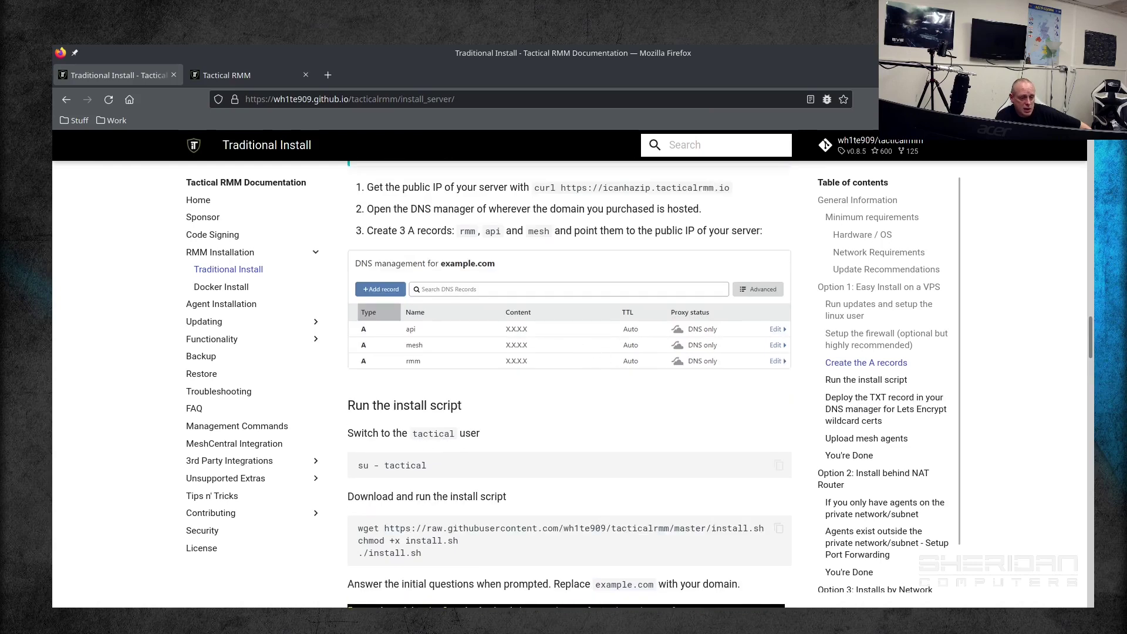
key("alt+Tab")
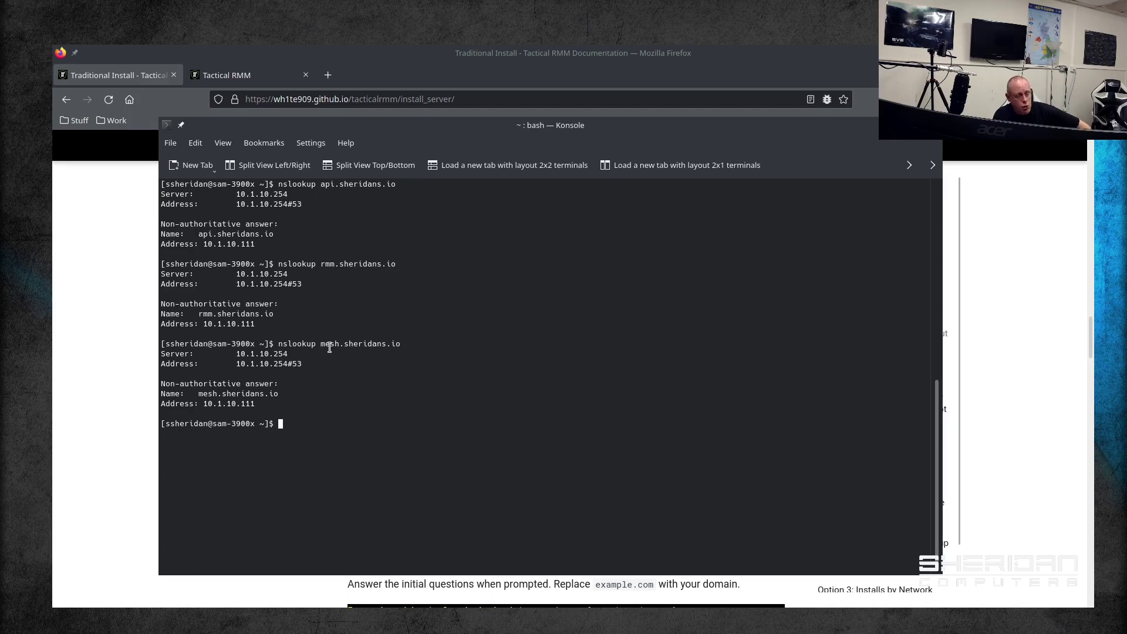
Step: Highlight 10.1.10.111 as the address mesh.sheridans.io resolves to in the nslookup output
left_click_drag(207, 405, 266, 411)
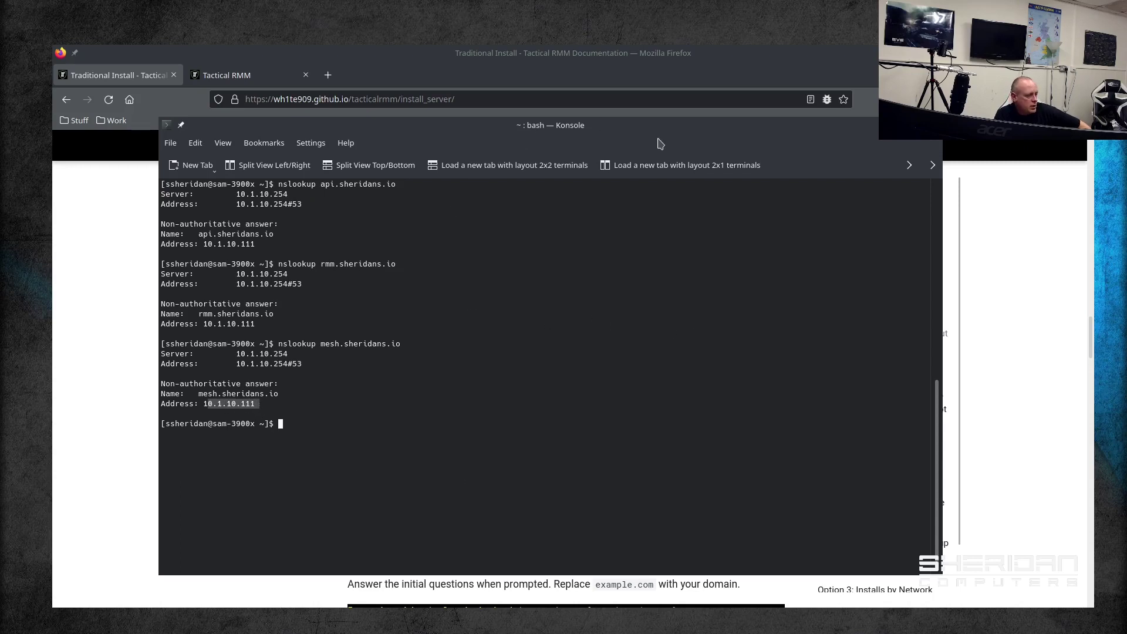
left_click(906, 125)
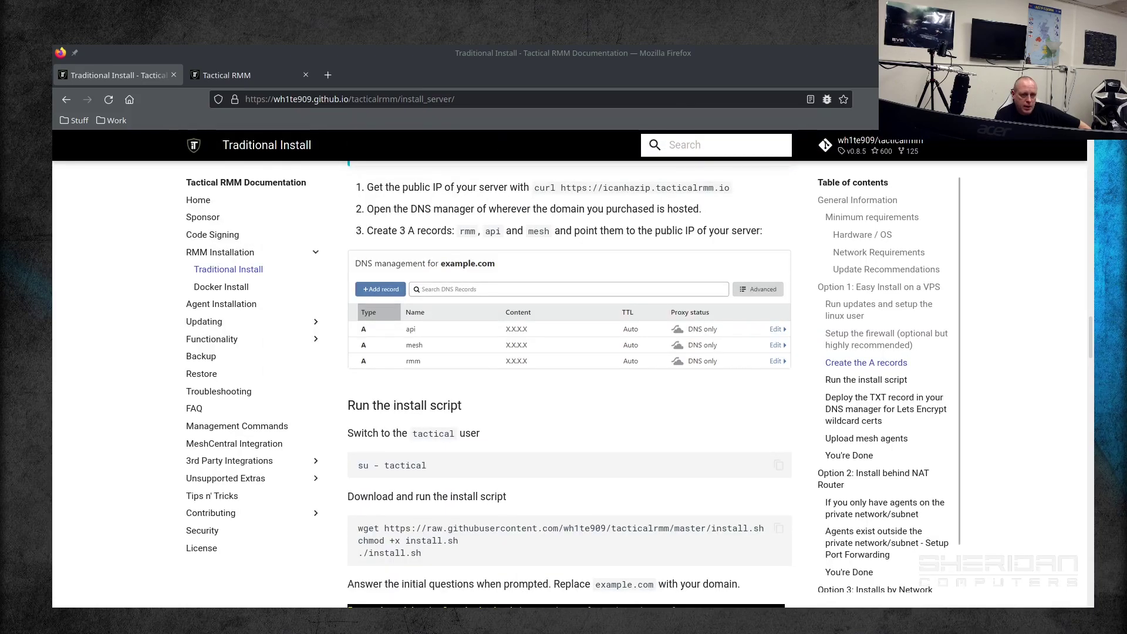